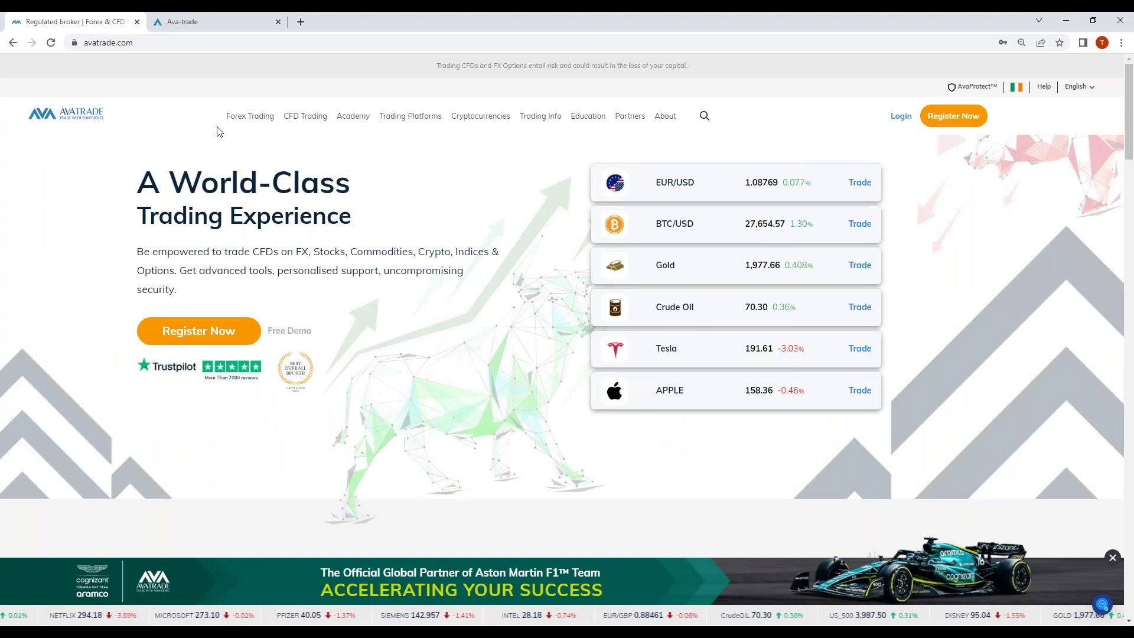
Open the AvaTradeGO page from the trading platforms and review its introduction and Unique Technology section.
mouse_move(242, 117)
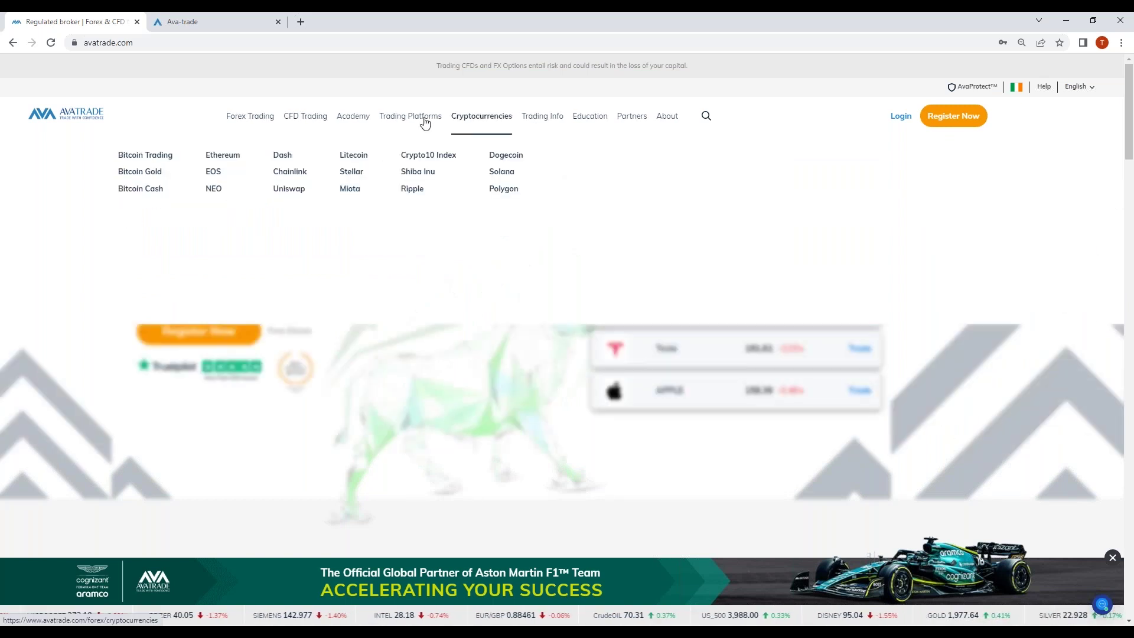
mouse_move(425, 122)
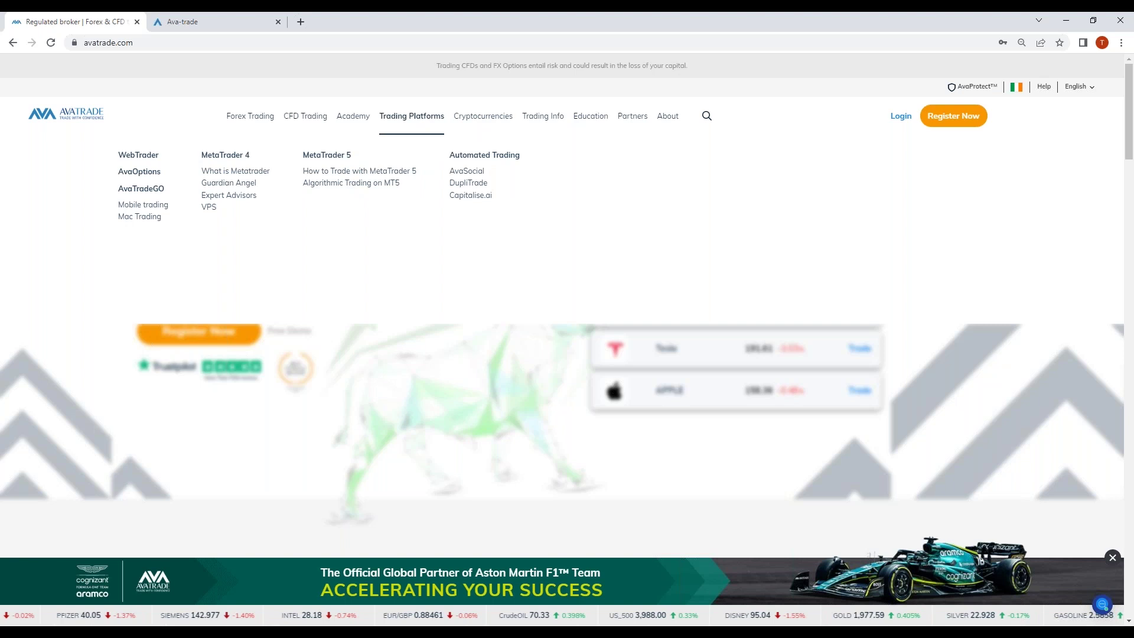
click(147, 194)
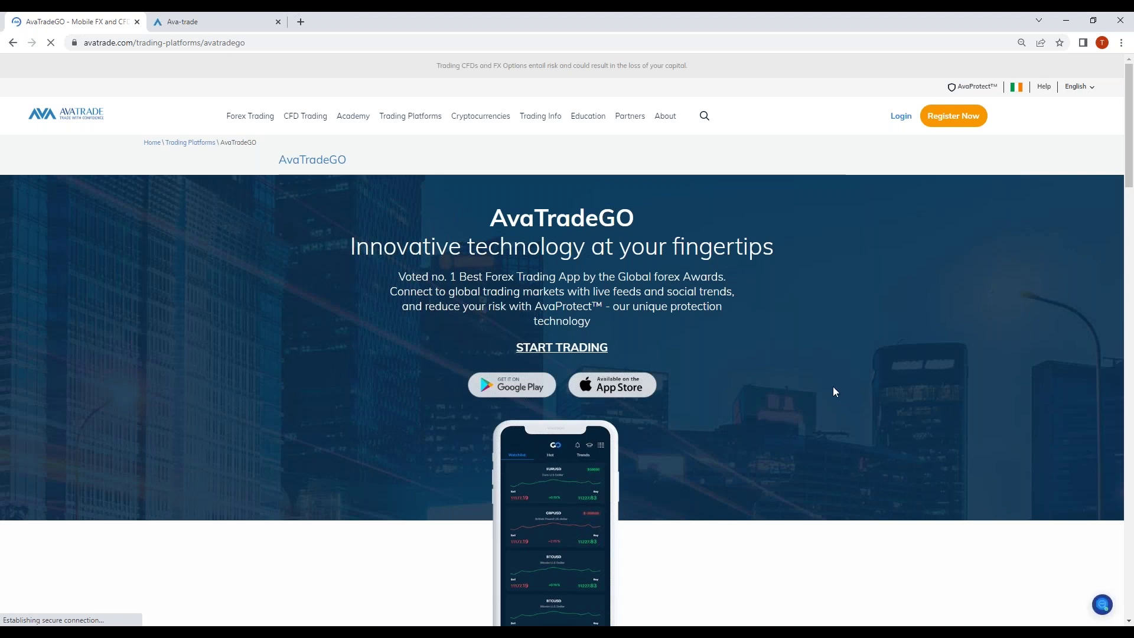
scroll(836, 393, down, 3)
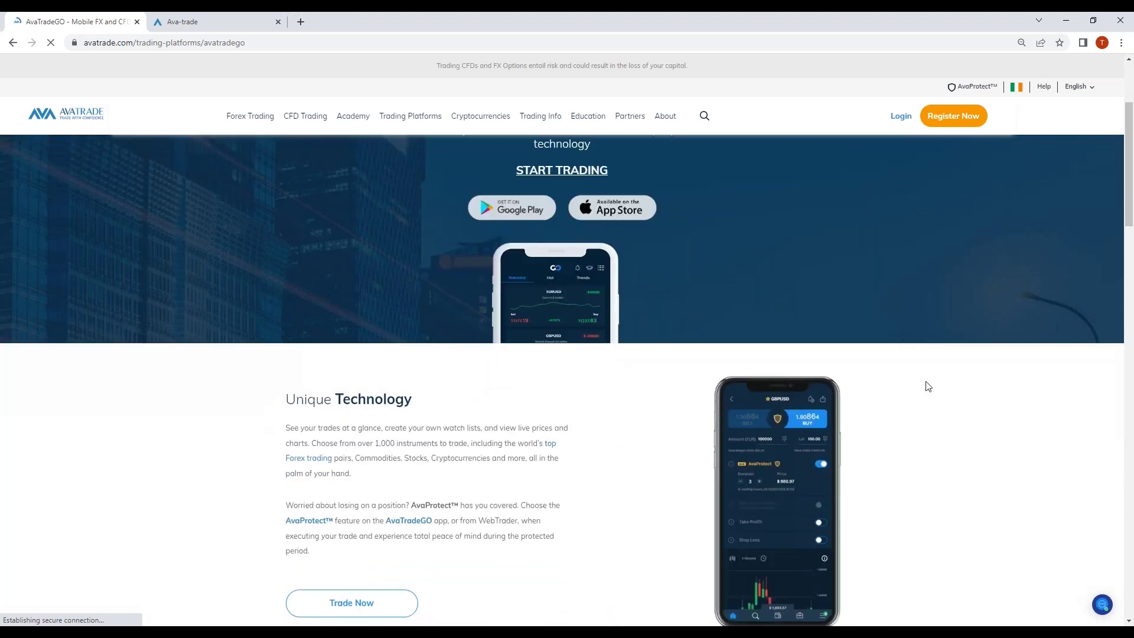
scroll(929, 386, down, 1)
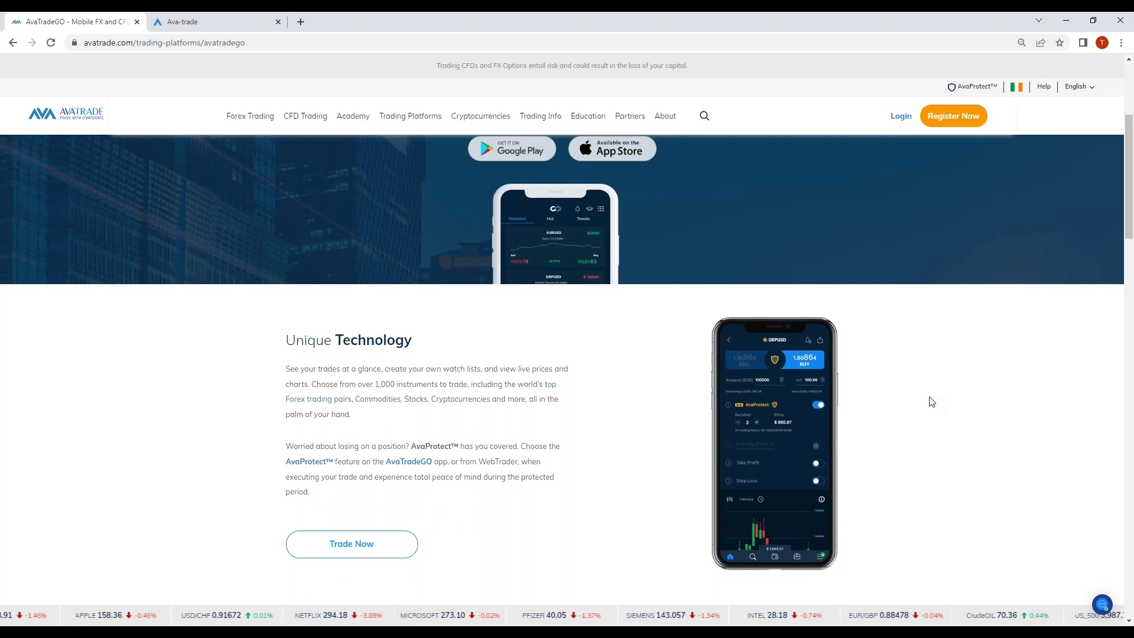
scroll(927, 399, up, 3)
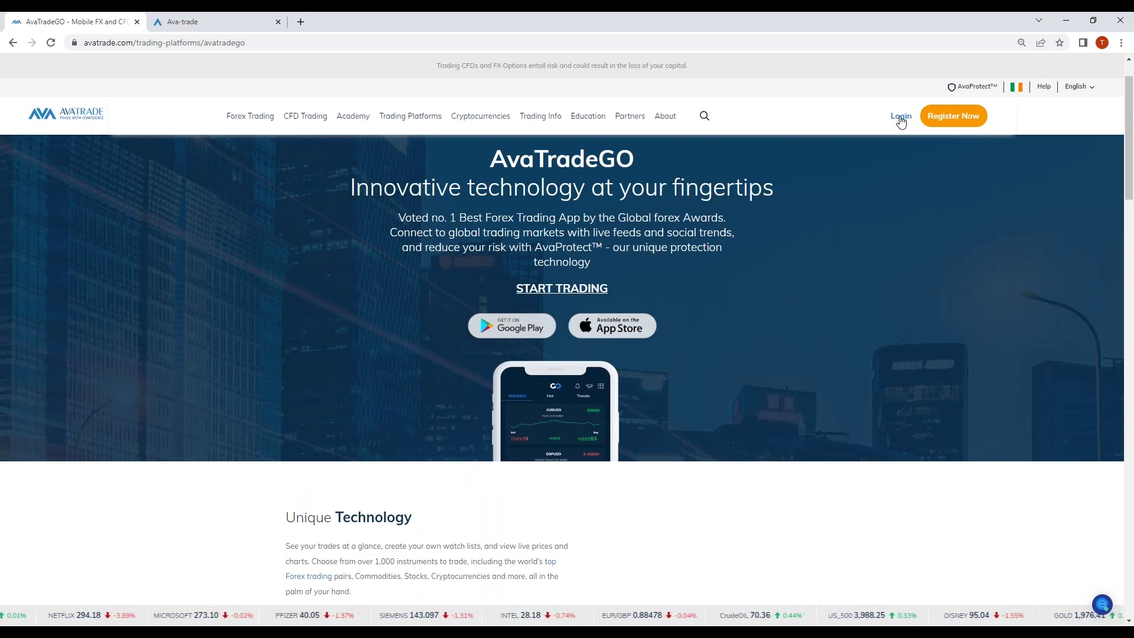
Switch to WebTrader and examine the closed GOLD trade's details in the trading history before returning to the trading view.
click(189, 21)
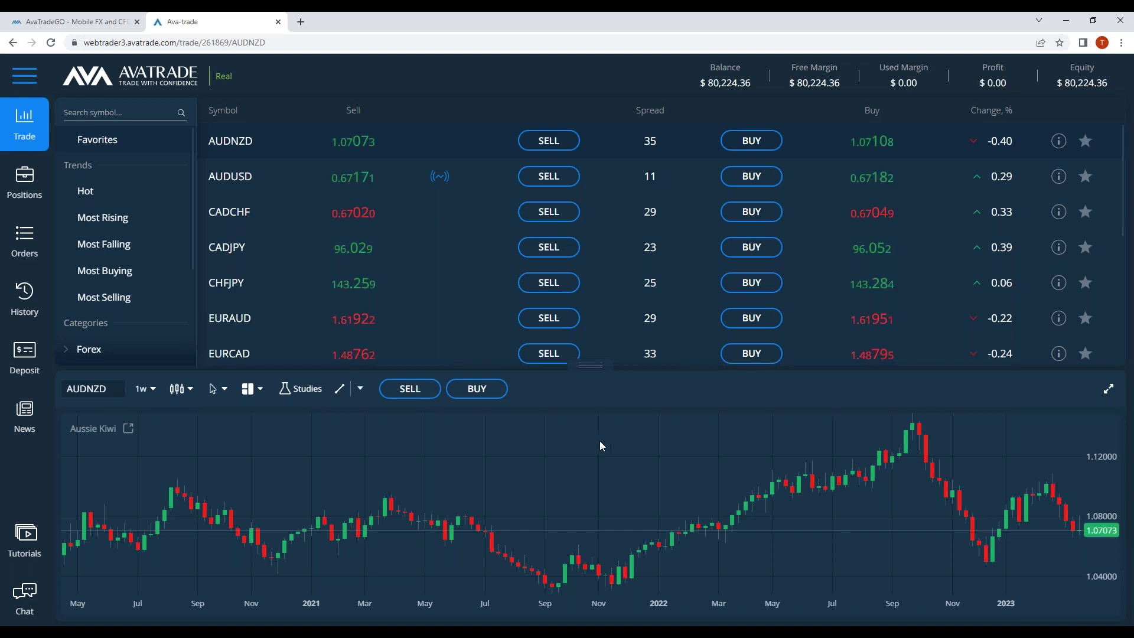
click(28, 306)
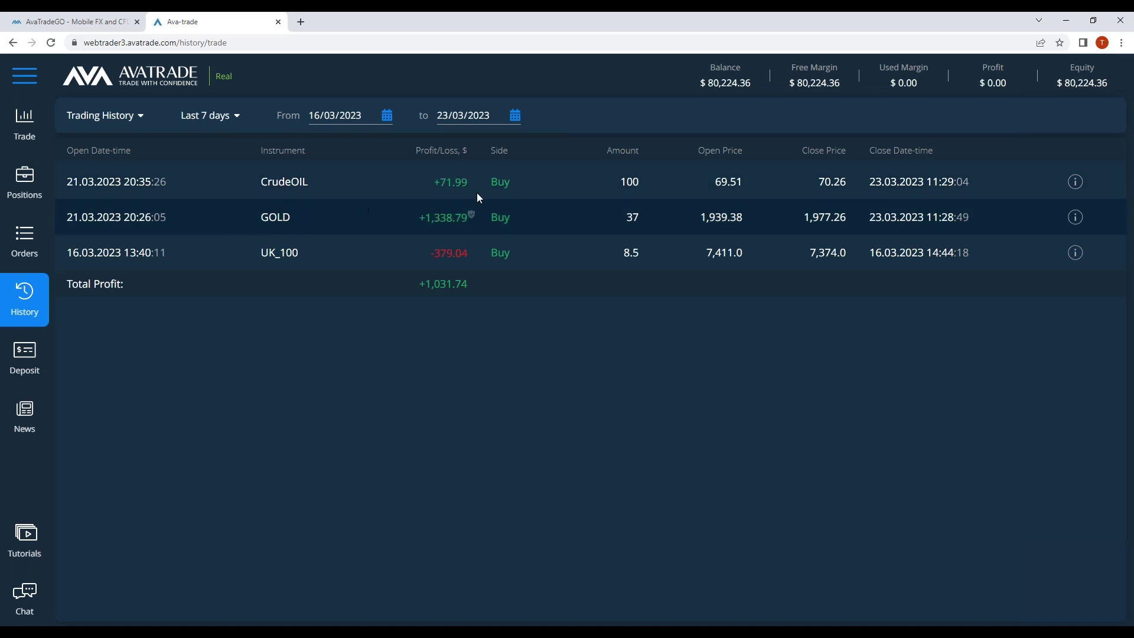
click(1074, 217)
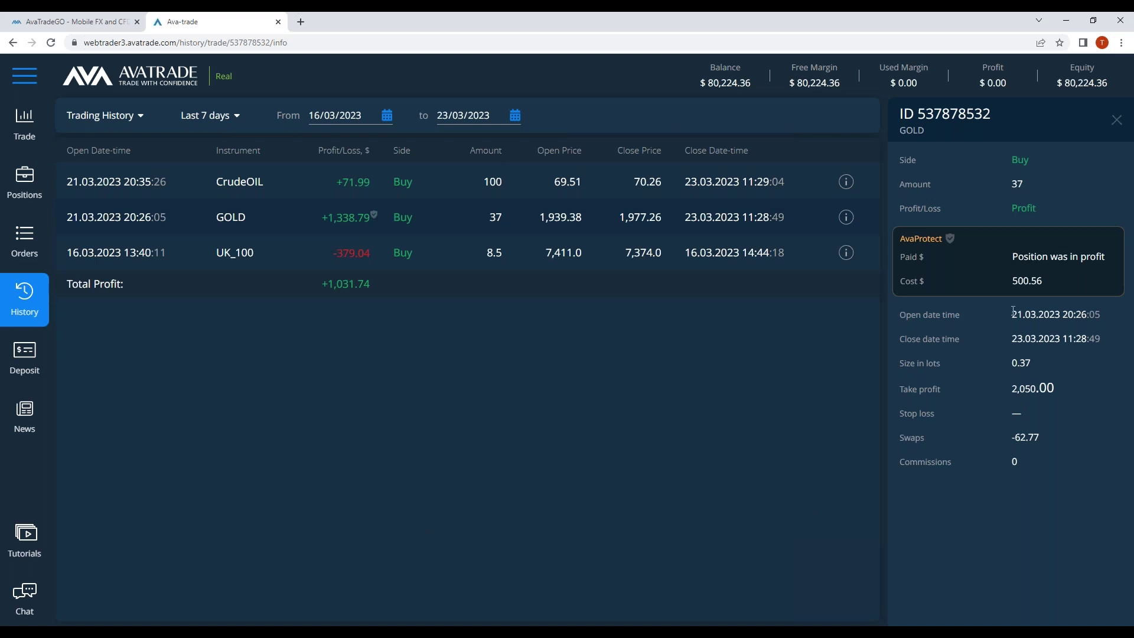
click(1116, 121)
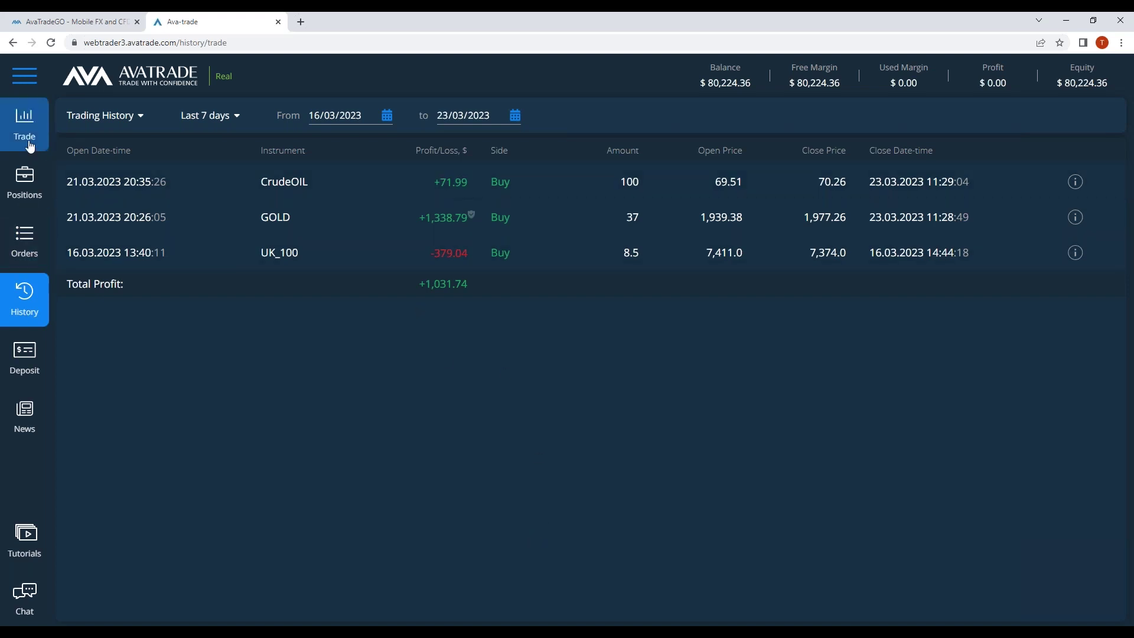
click(25, 136)
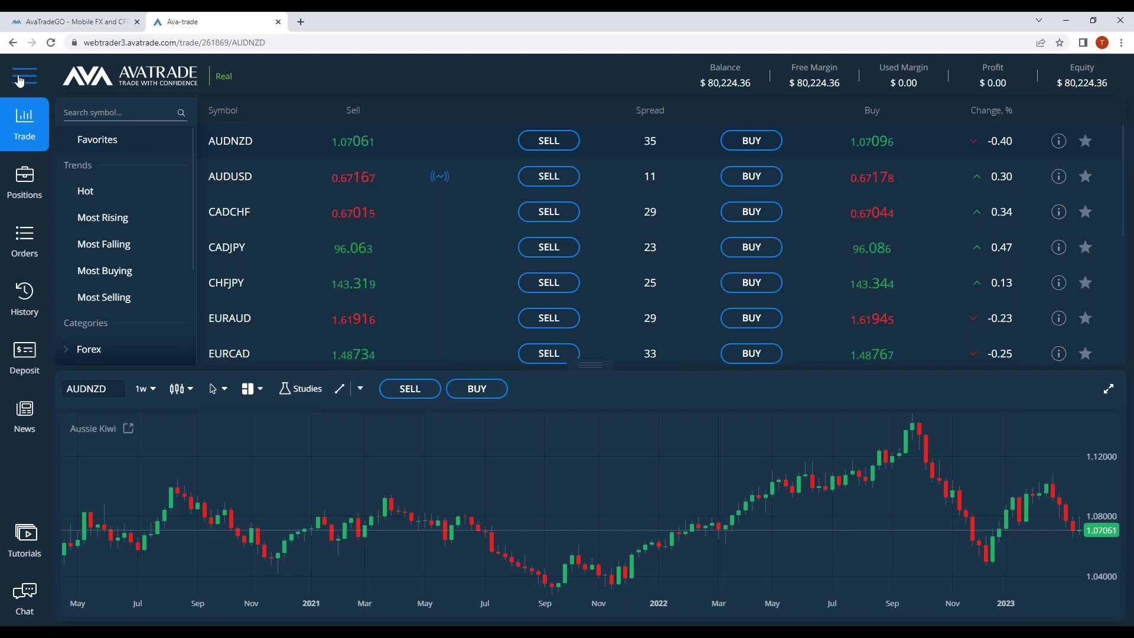
Open the Economic Calendar from Trading Central.
click(22, 75)
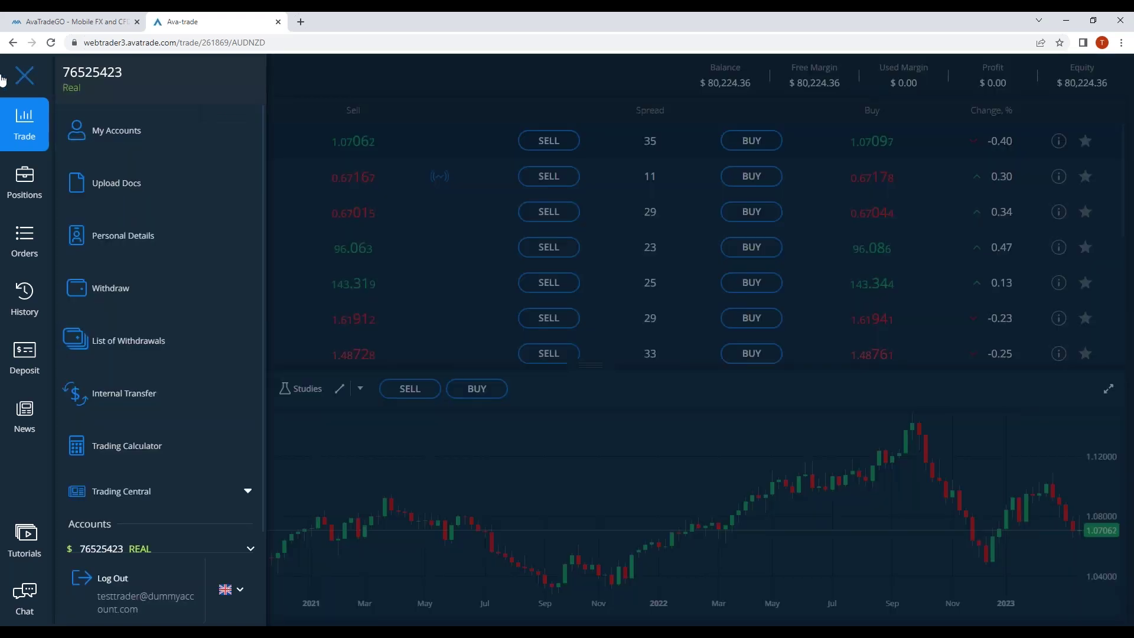
click(202, 496)
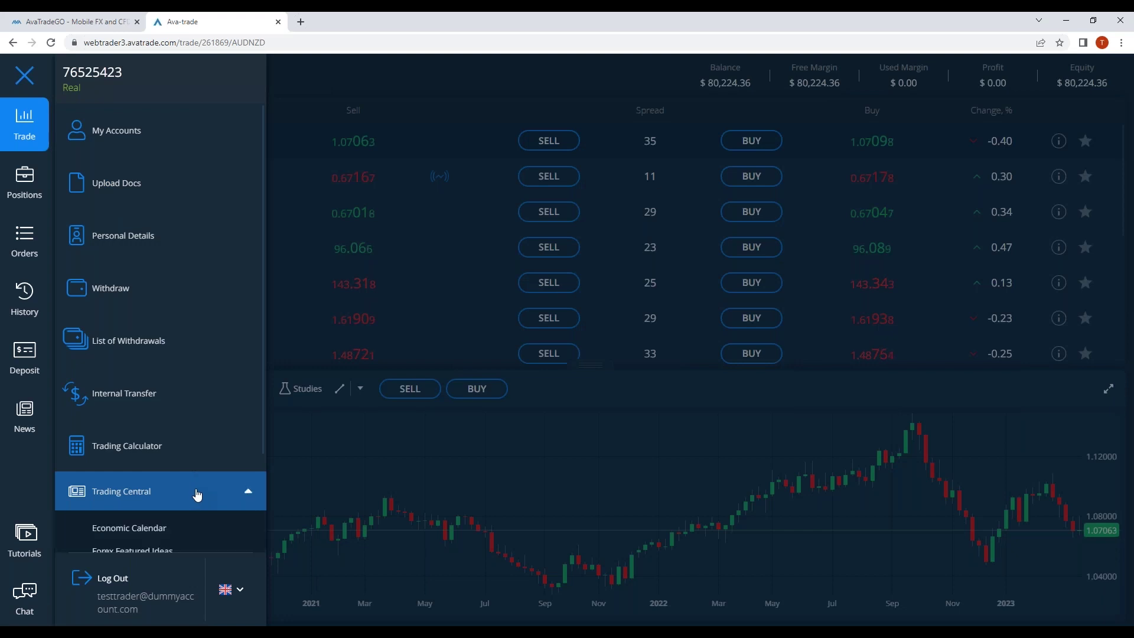
scroll(201, 500, down, 3)
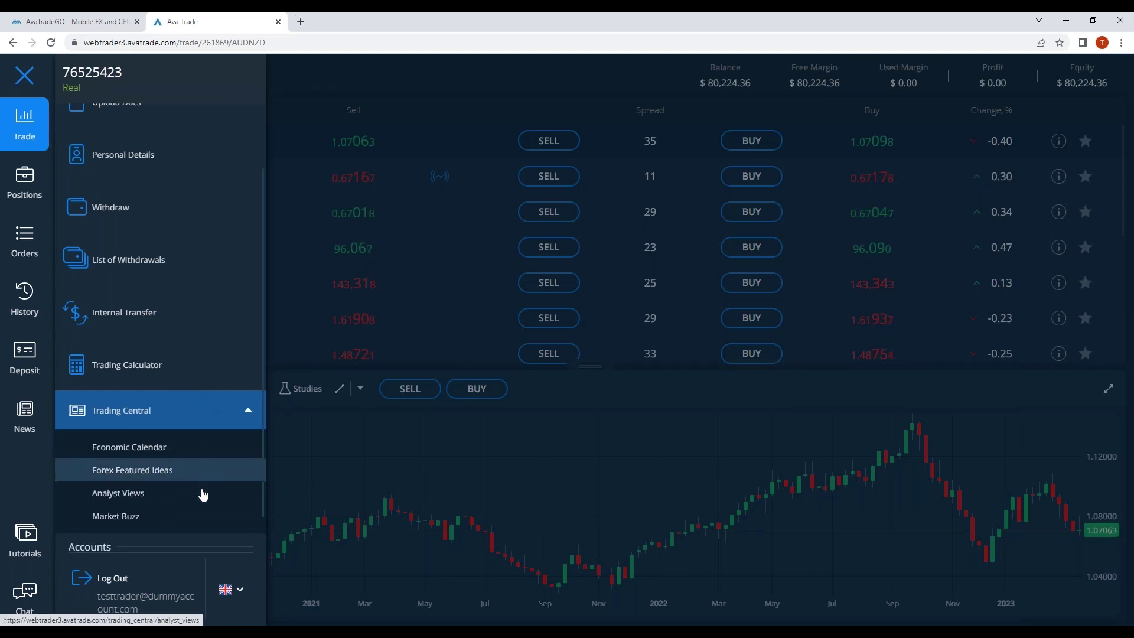
click(156, 415)
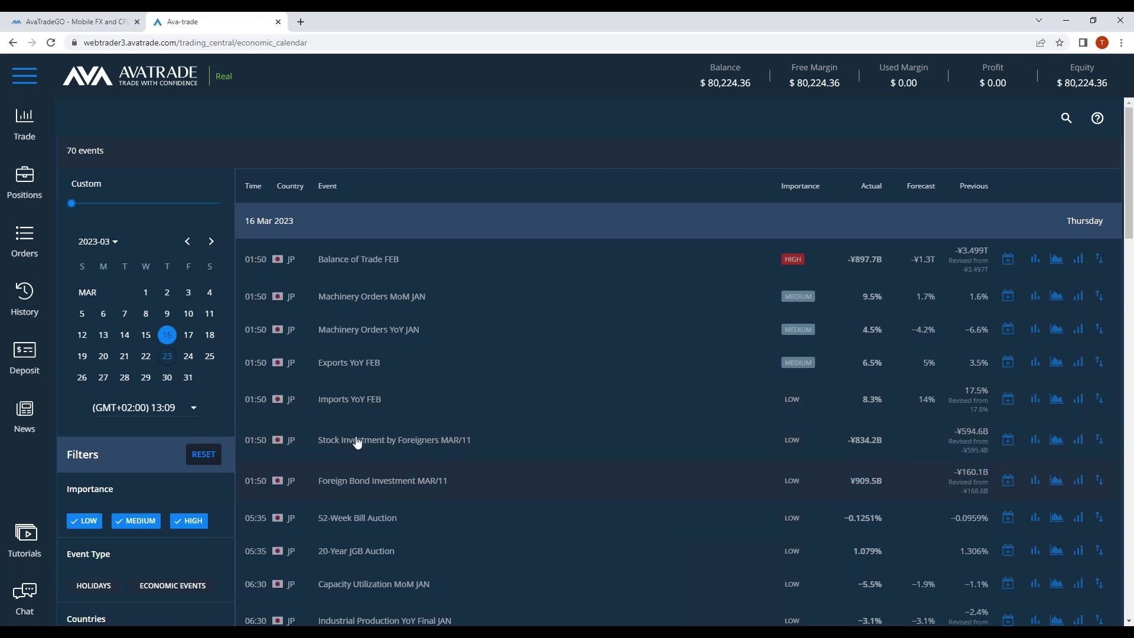
Show the economic calendar events for 23 March 2023 and look over the available filters.
click(168, 357)
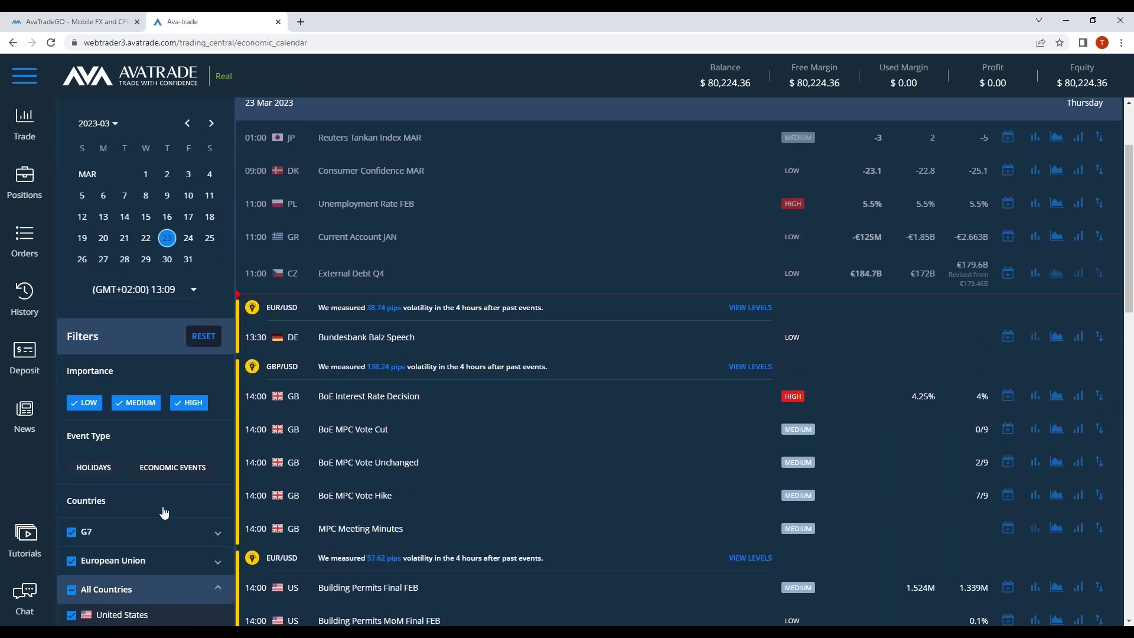
scroll(816, 318, up, 2)
scroll(848, 441, down, 2)
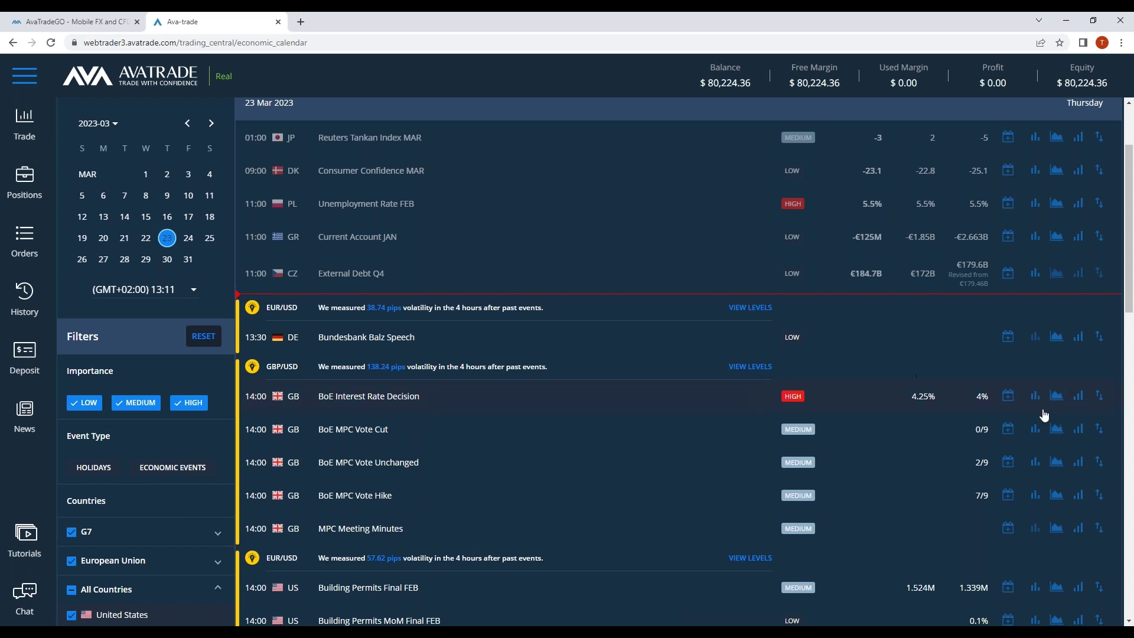
Open the BoE Interest Rate Decision's volatility history for GBP/USD and set the period to 4 hours after event.
click(1081, 395)
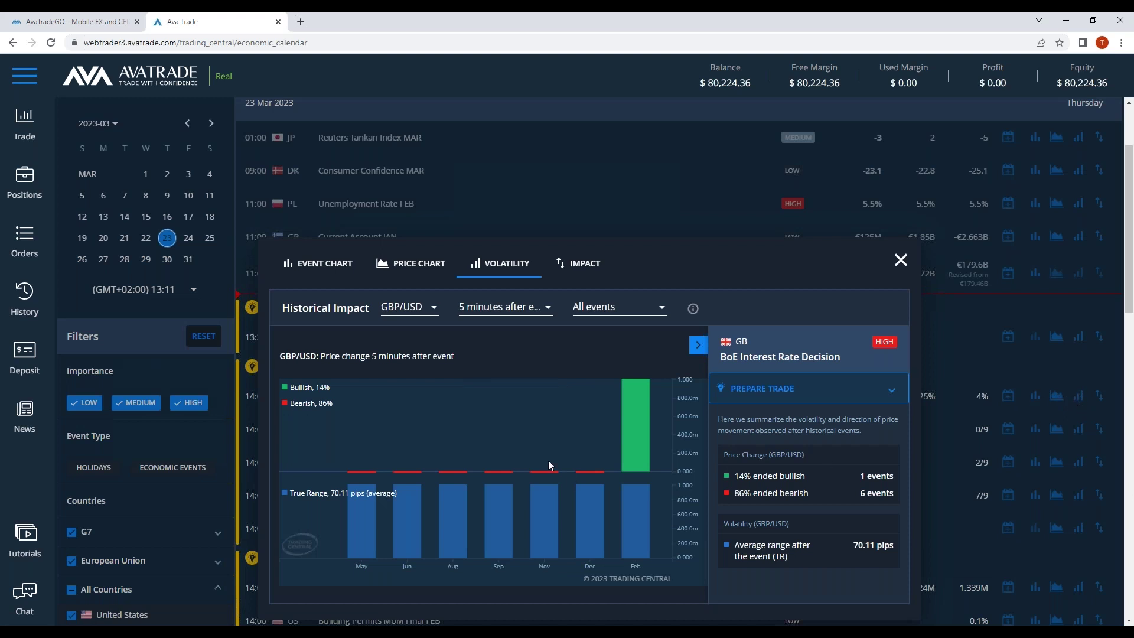
click(401, 316)
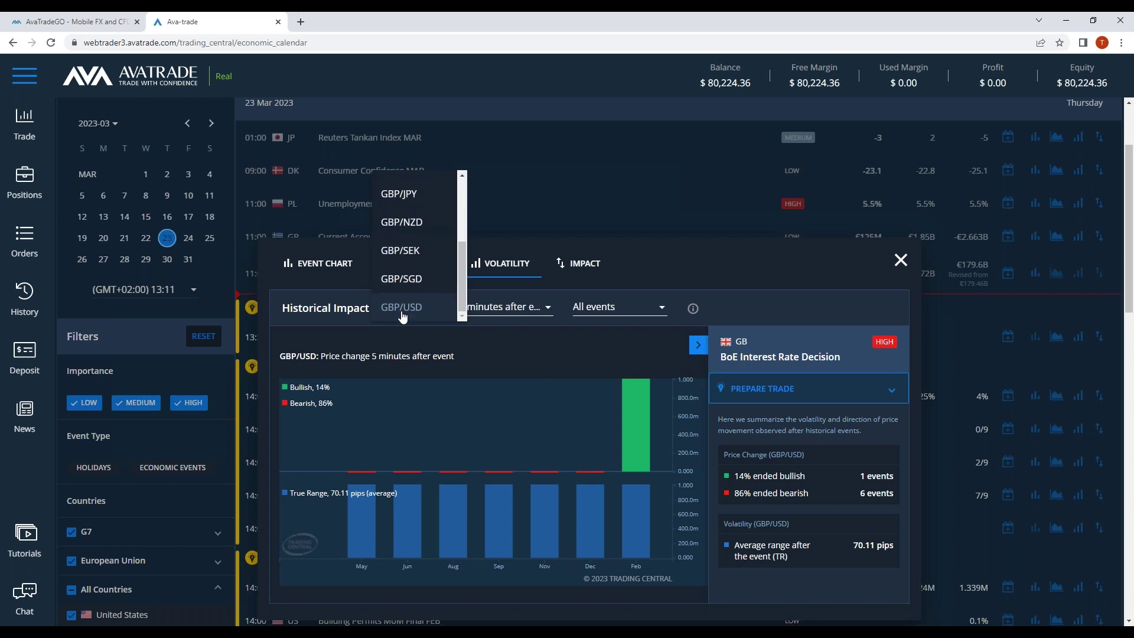
click(413, 308)
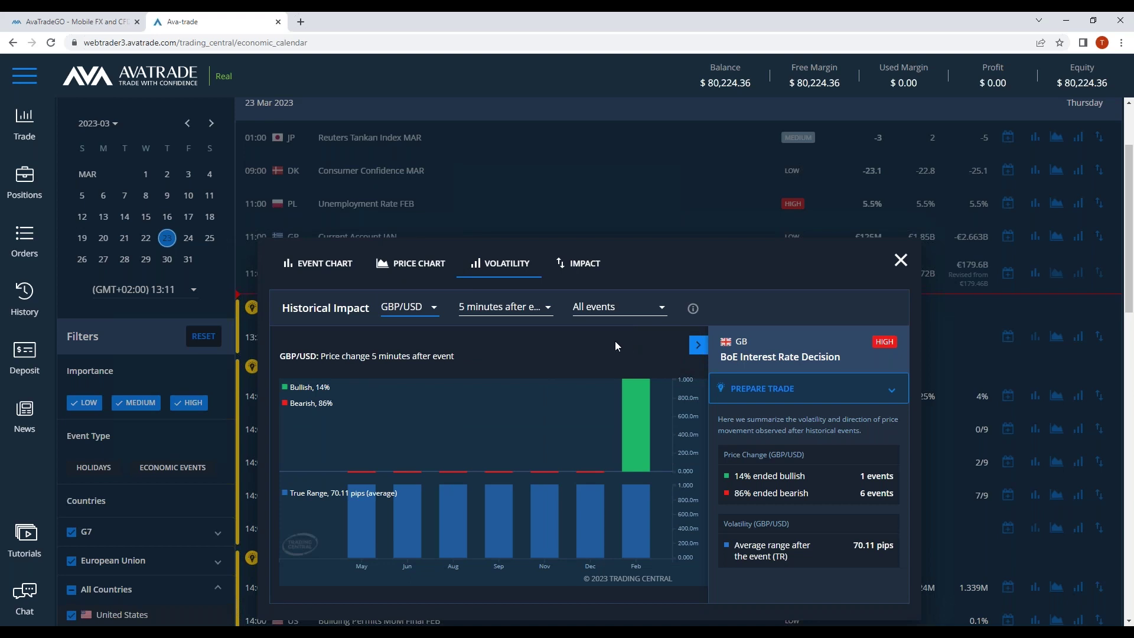
click(509, 314)
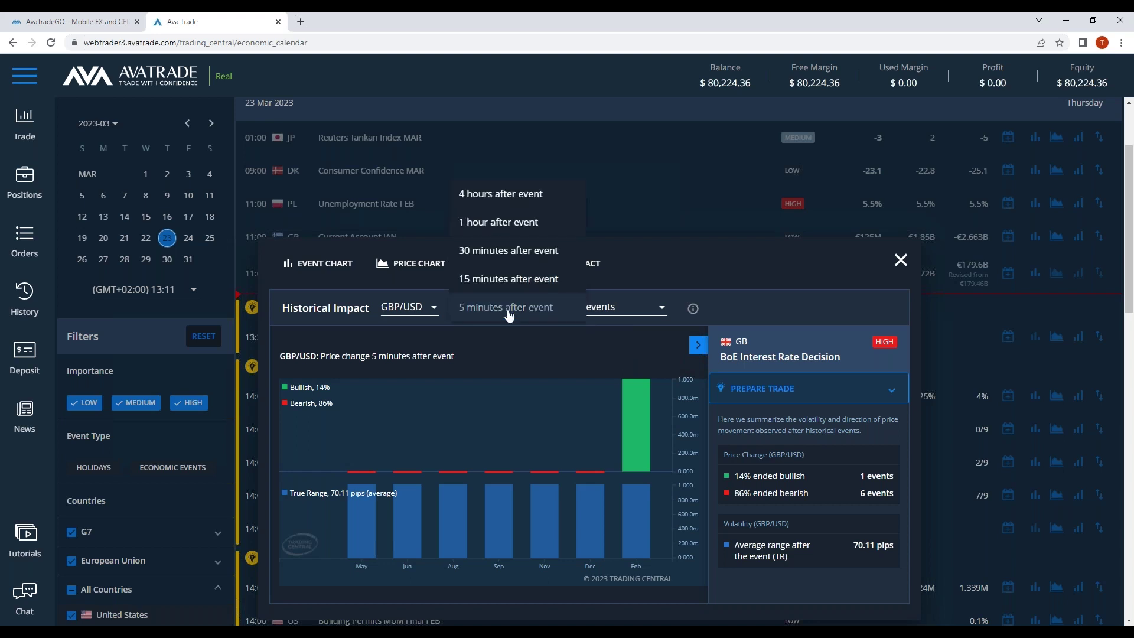
click(501, 195)
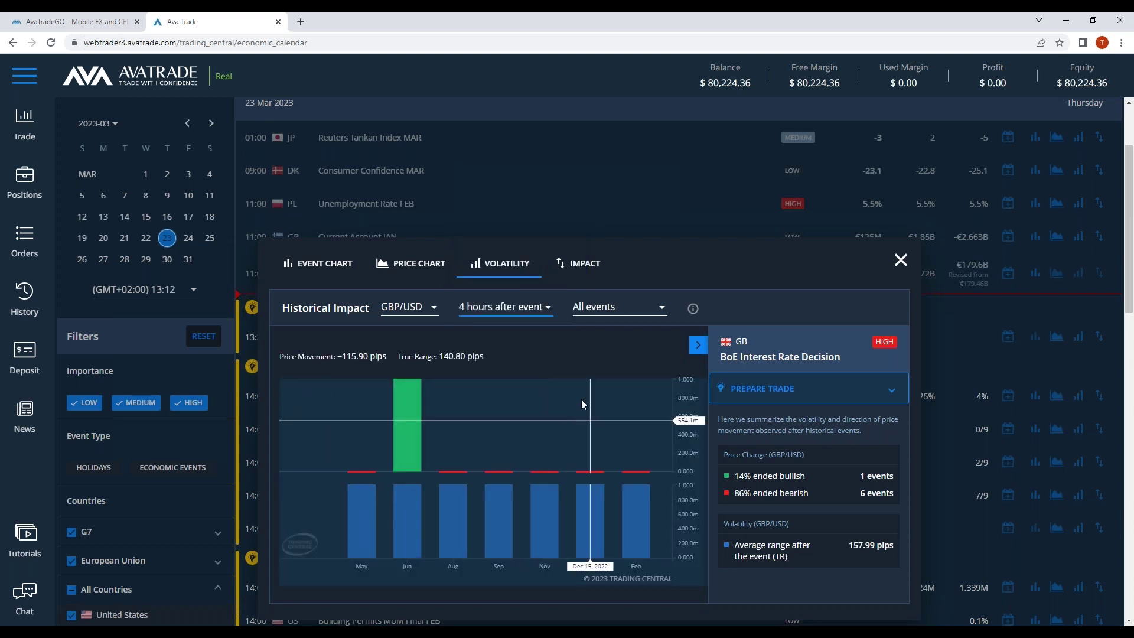
Compare the historical impact for actual matched, above and below forecast, leaving the filter on Actual matched forecast.
click(606, 307)
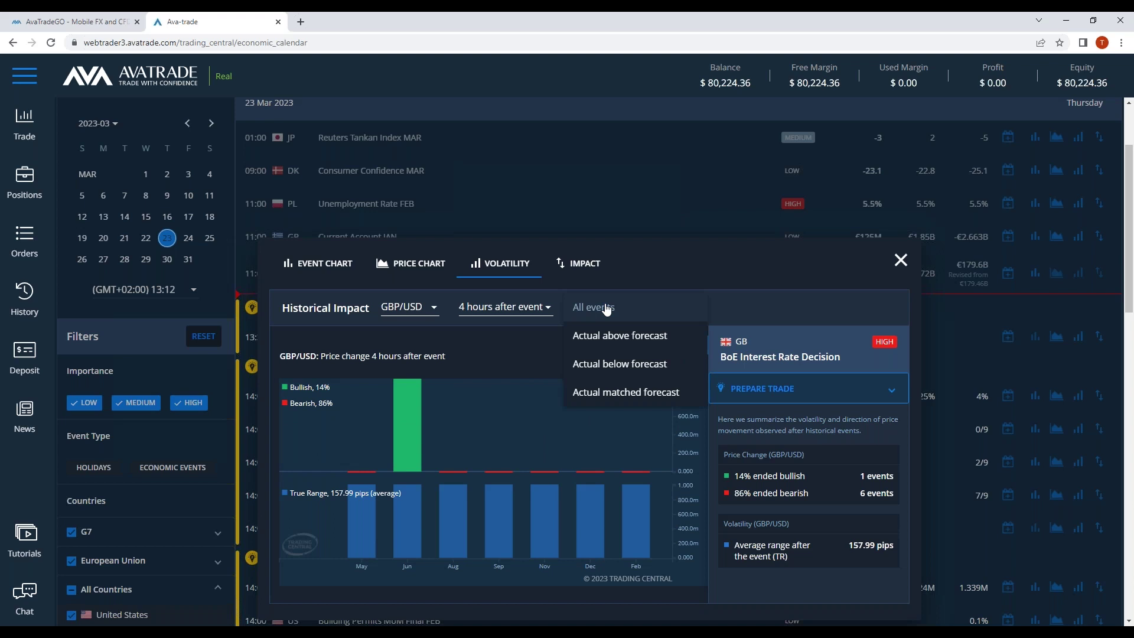
click(625, 396)
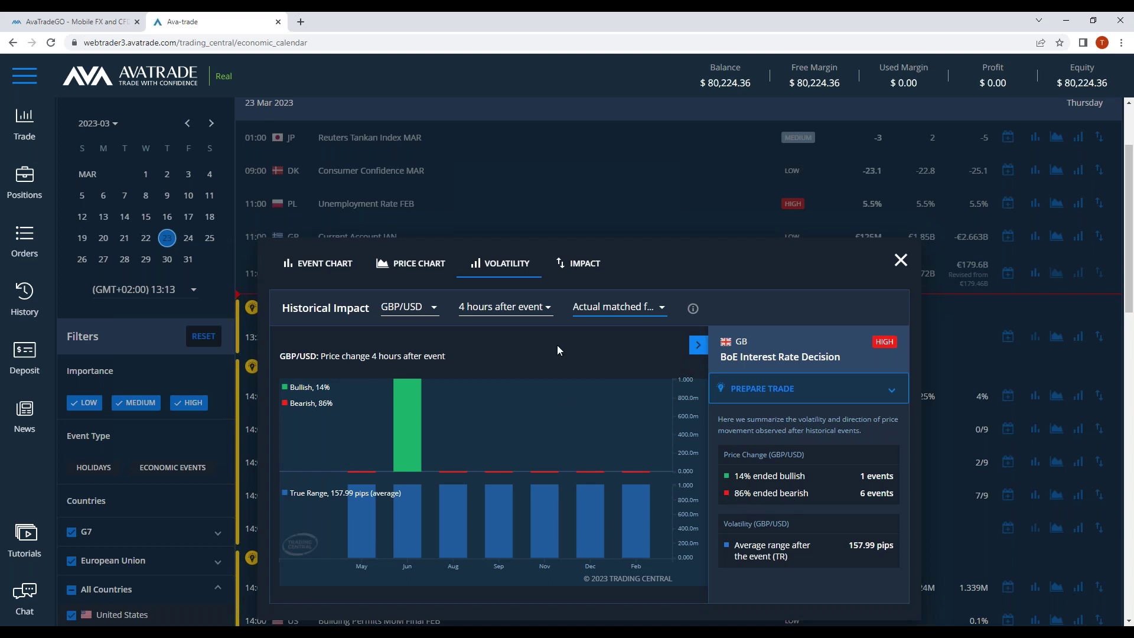
click(601, 309)
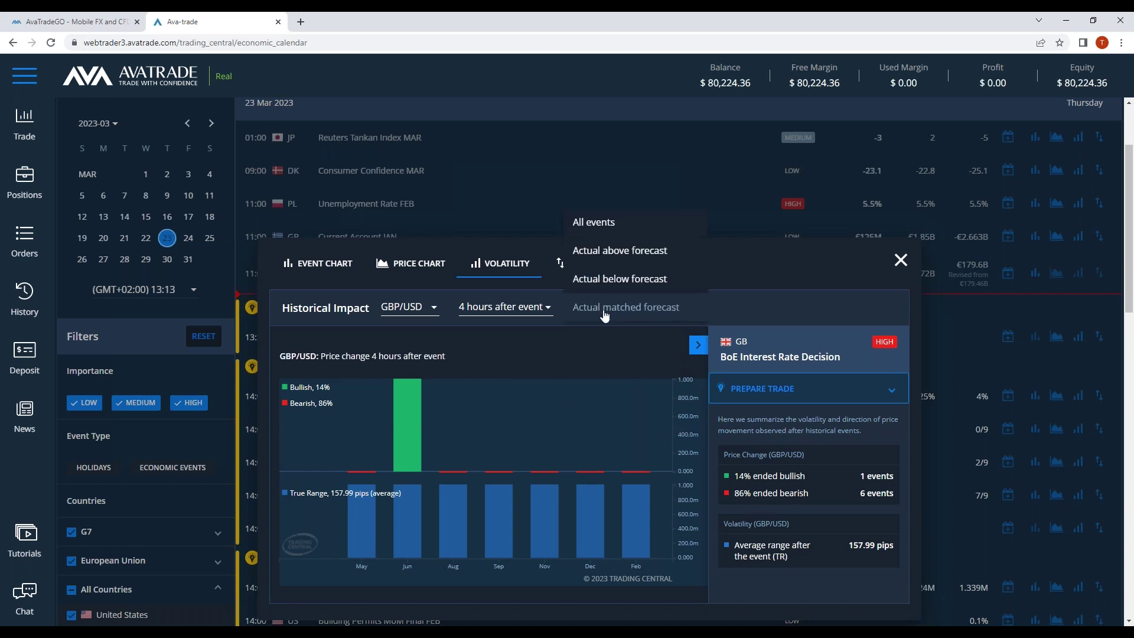
click(620, 259)
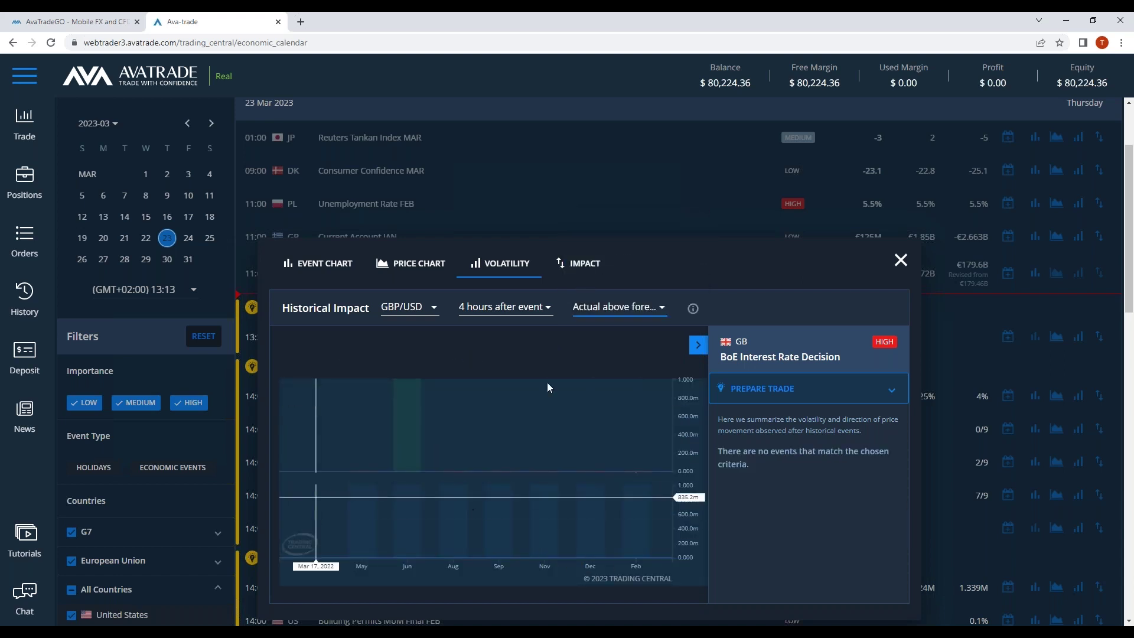
click(632, 307)
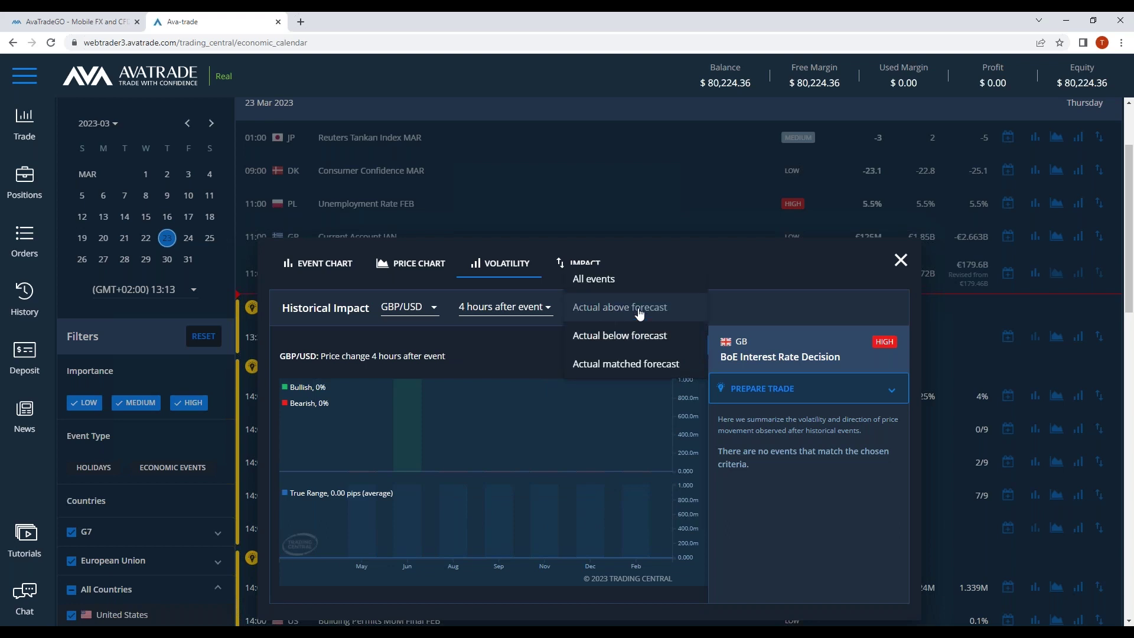
click(636, 349)
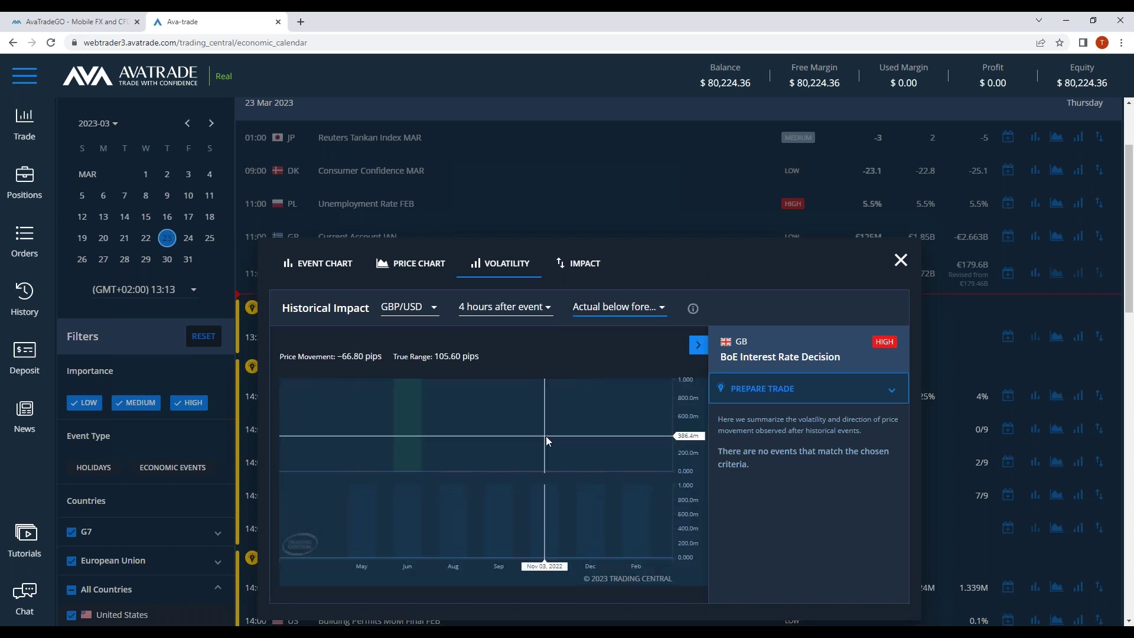
click(637, 315)
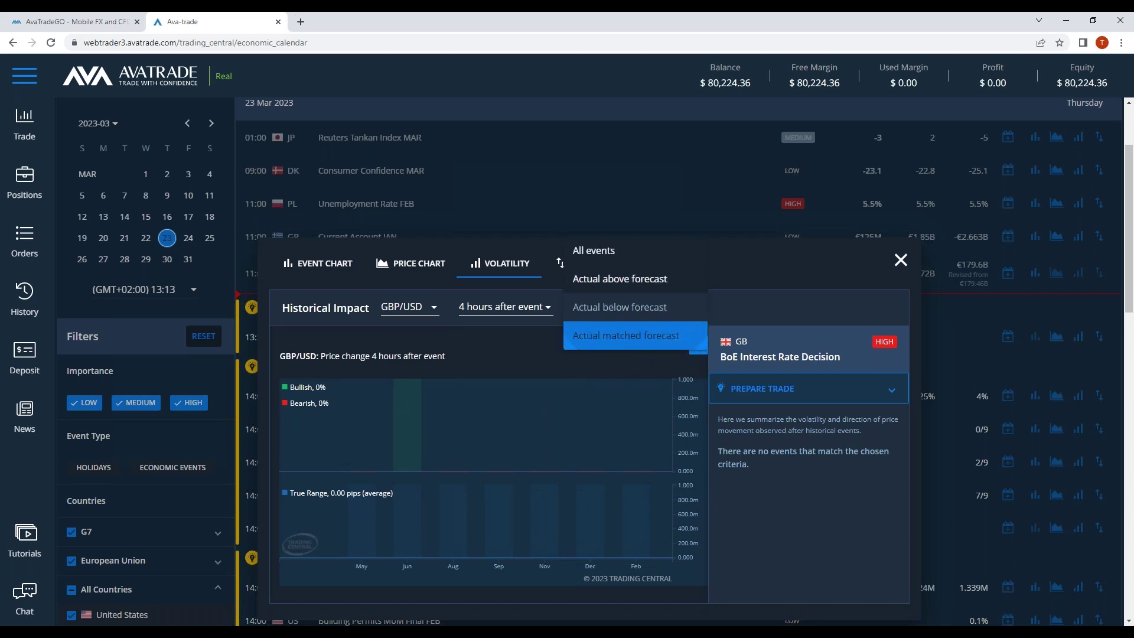
click(664, 330)
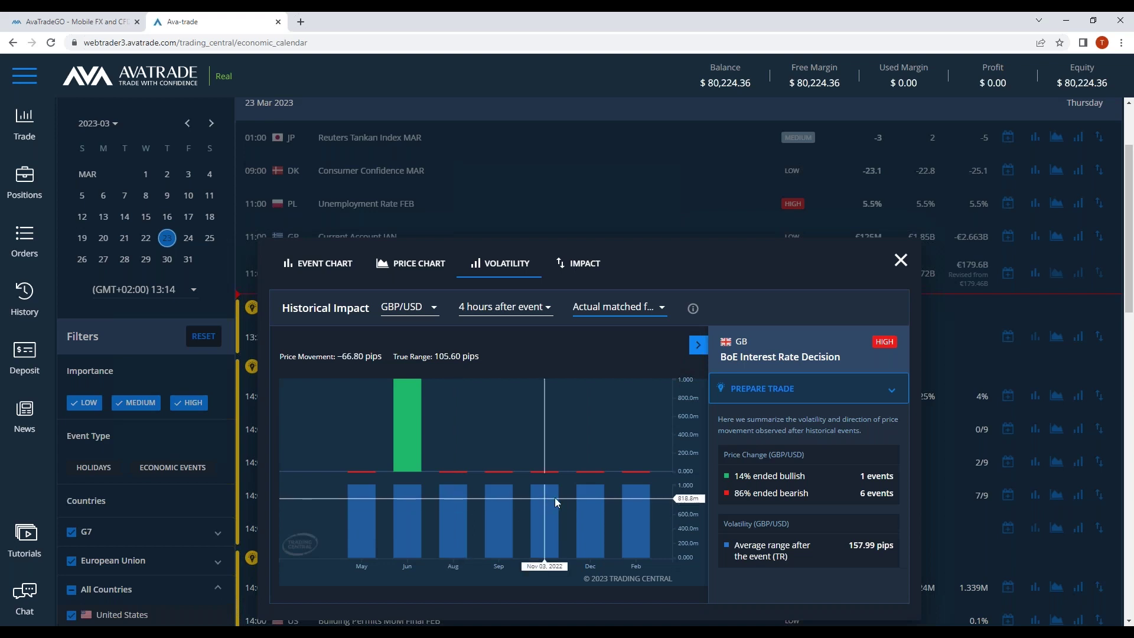
View the GBP/USD historical impact at 30 minutes after event and set the period to 5 minutes after event.
click(521, 306)
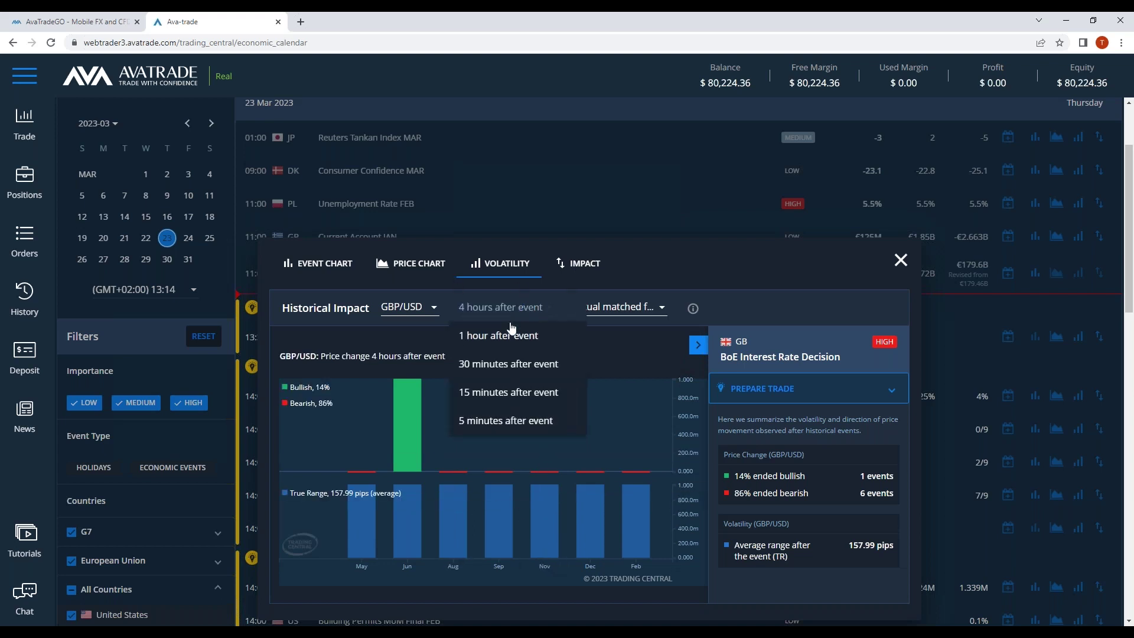
click(508, 363)
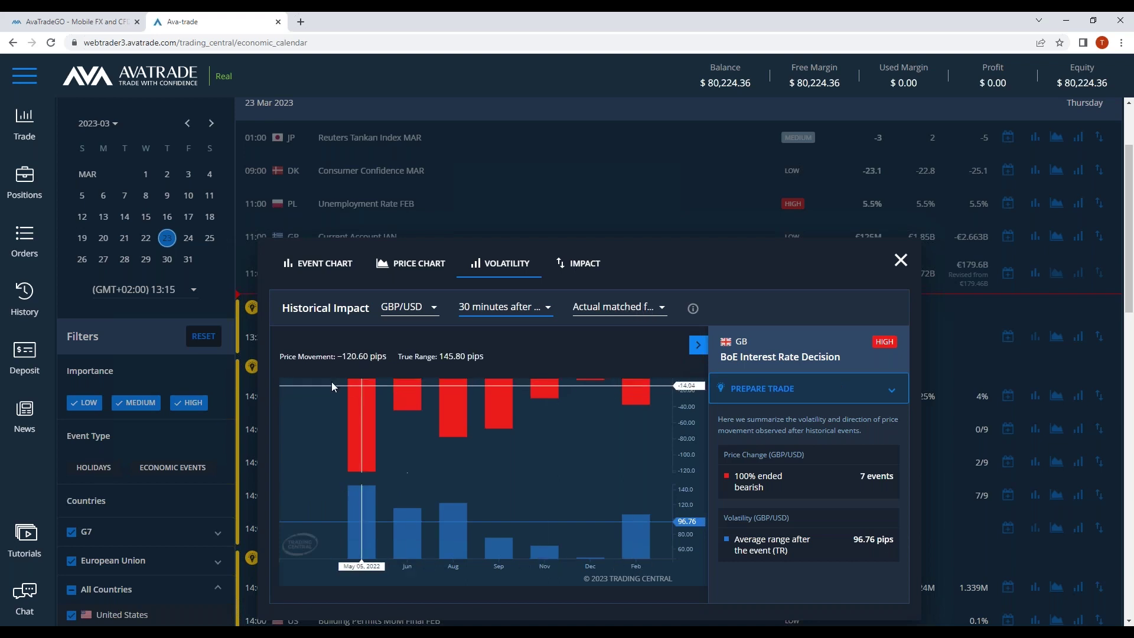
mouse_move(345, 388)
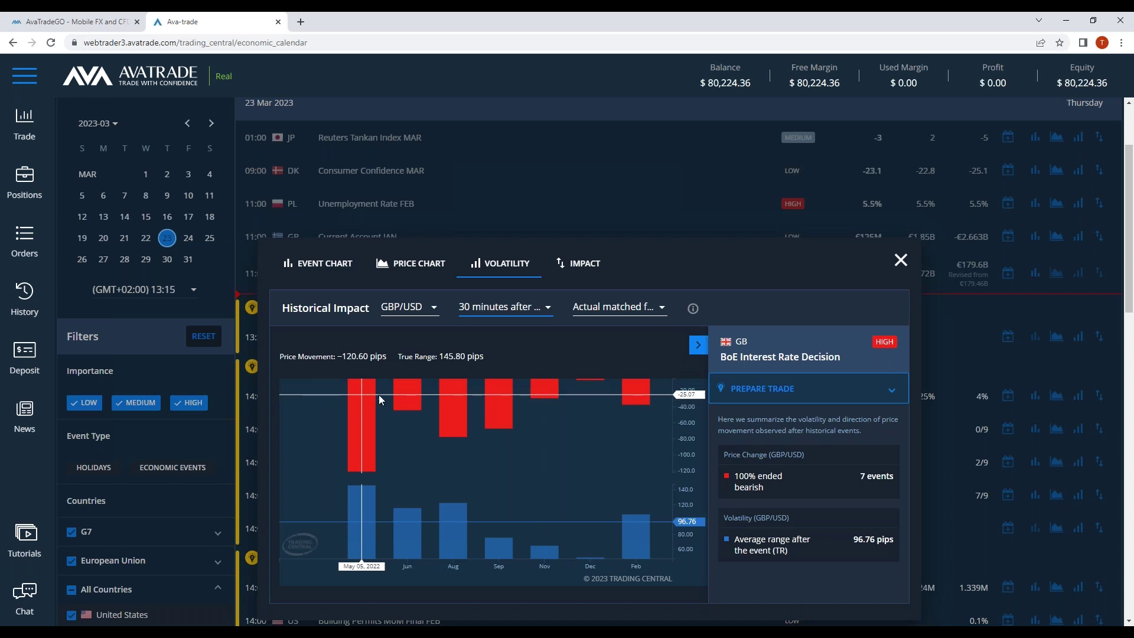
click(487, 308)
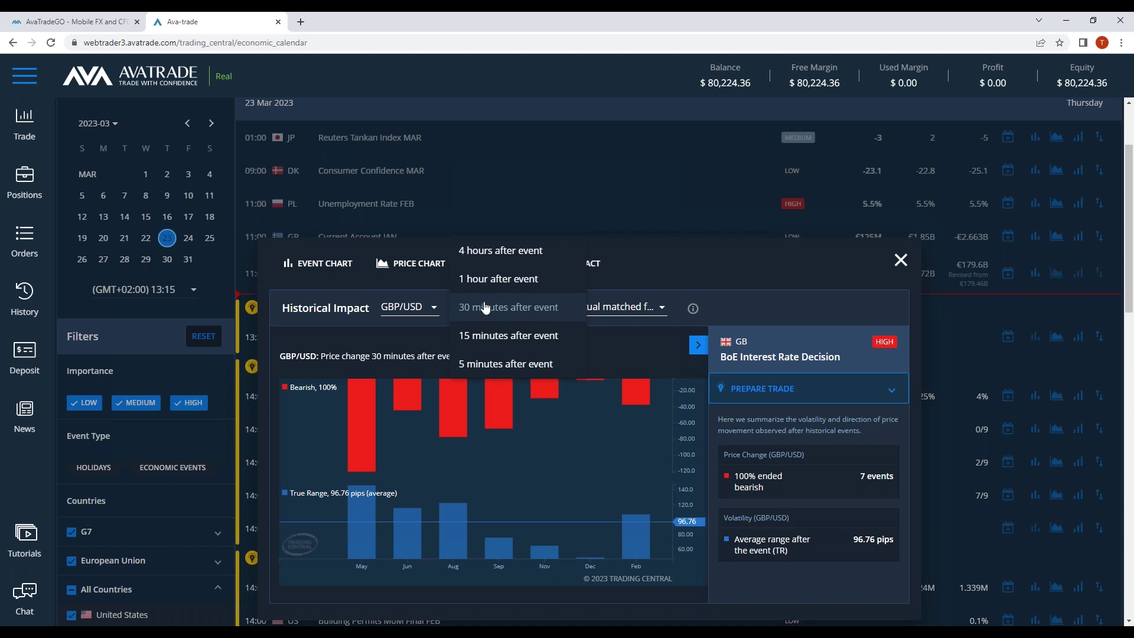
click(503, 367)
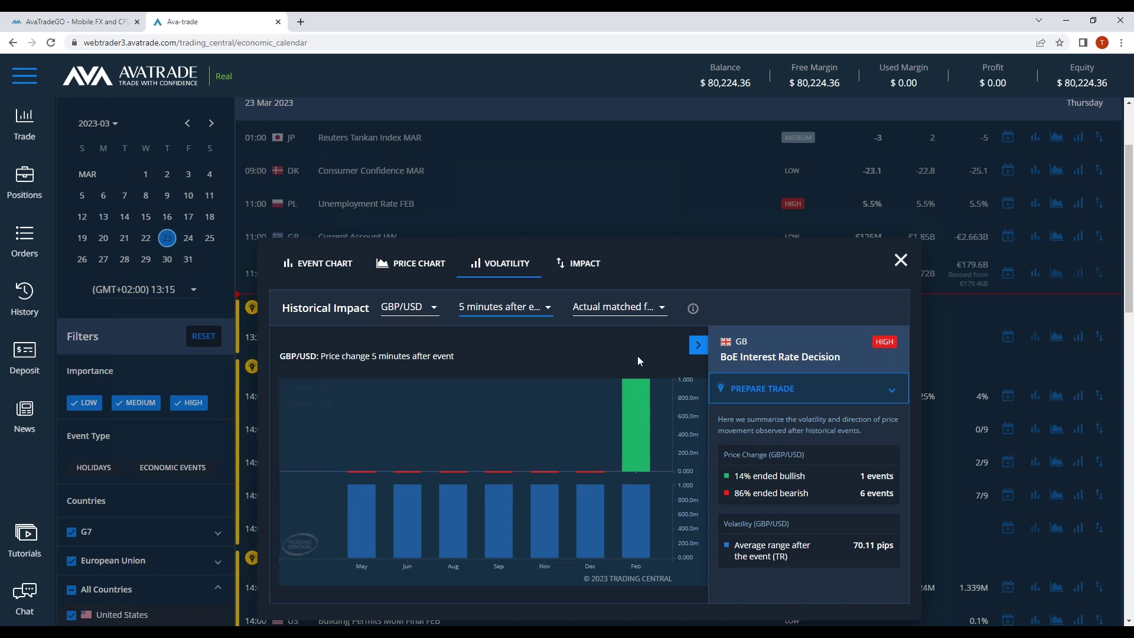
Compare the GBP/USD historical impact at 30, 15 and 5 minutes after event, return to 30 minutes, and close the BoE event details.
mouse_move(633, 392)
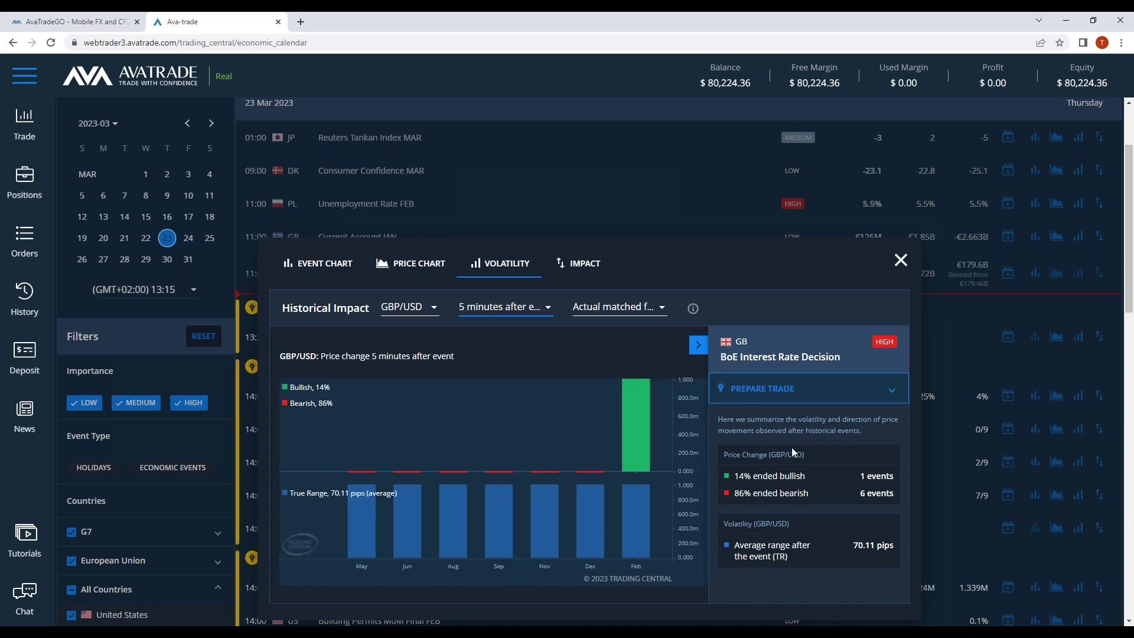
click(510, 310)
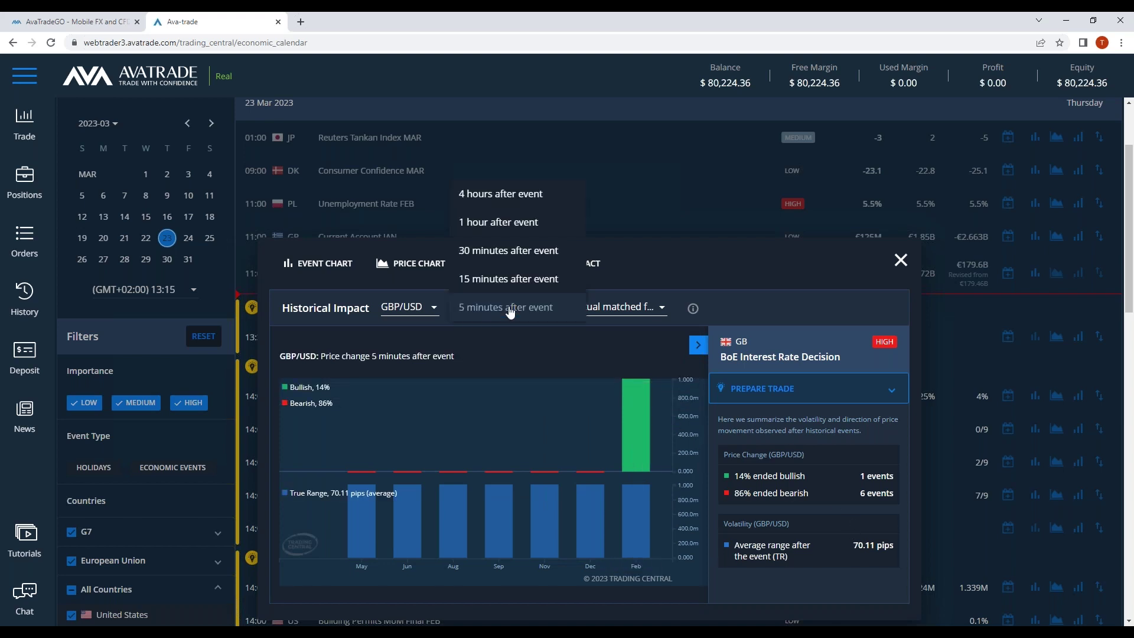
click(510, 255)
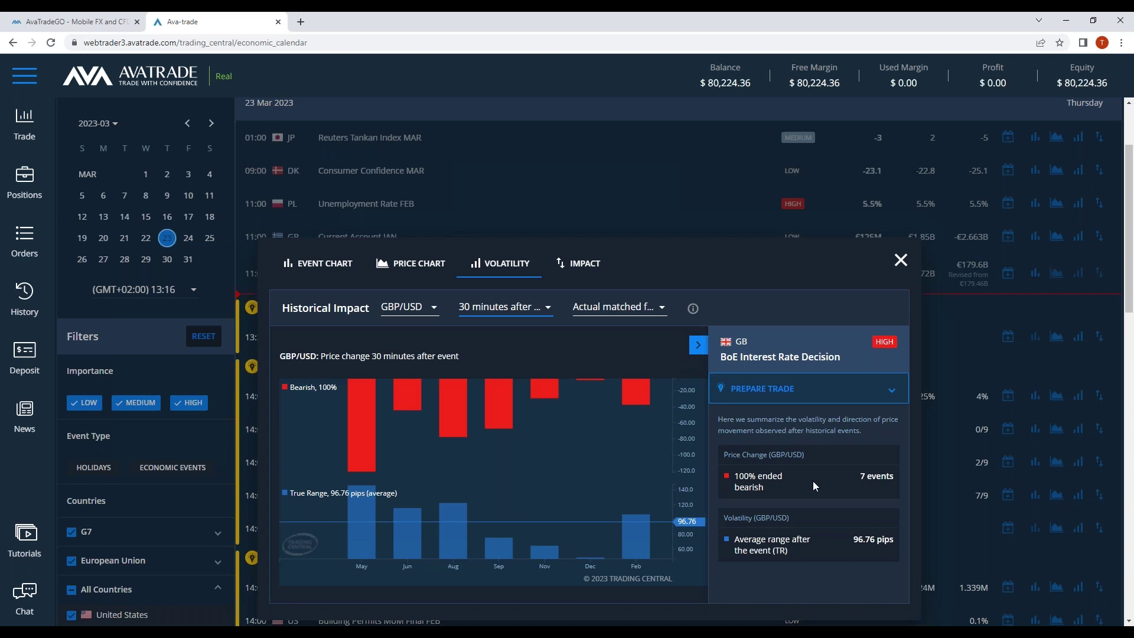
click(524, 309)
click(496, 333)
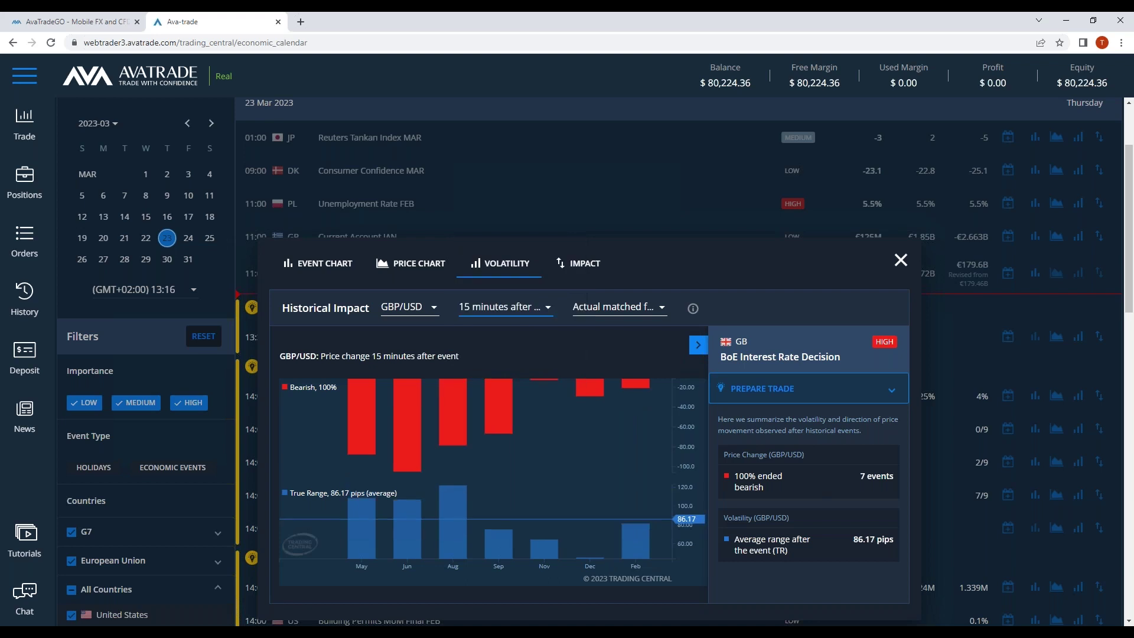
click(513, 308)
click(504, 332)
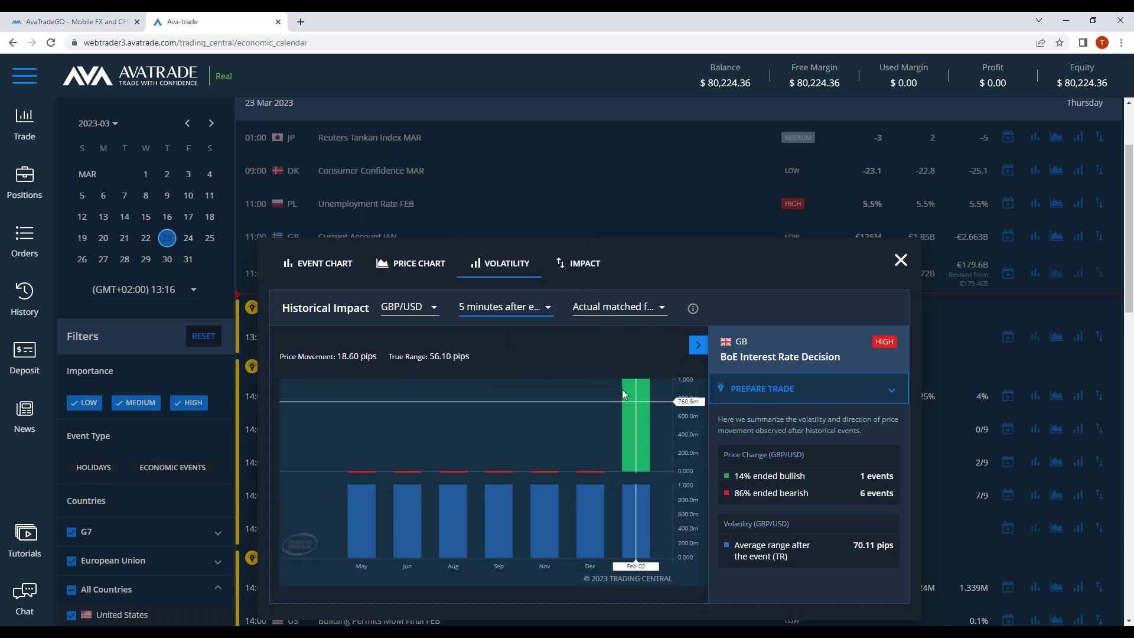
click(479, 316)
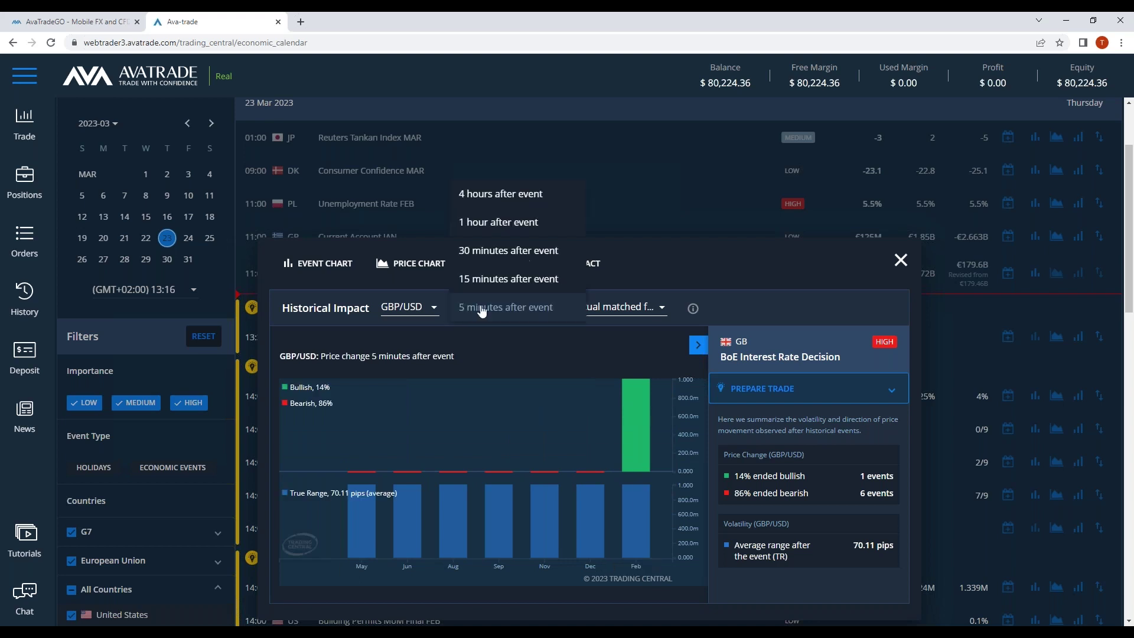
click(485, 249)
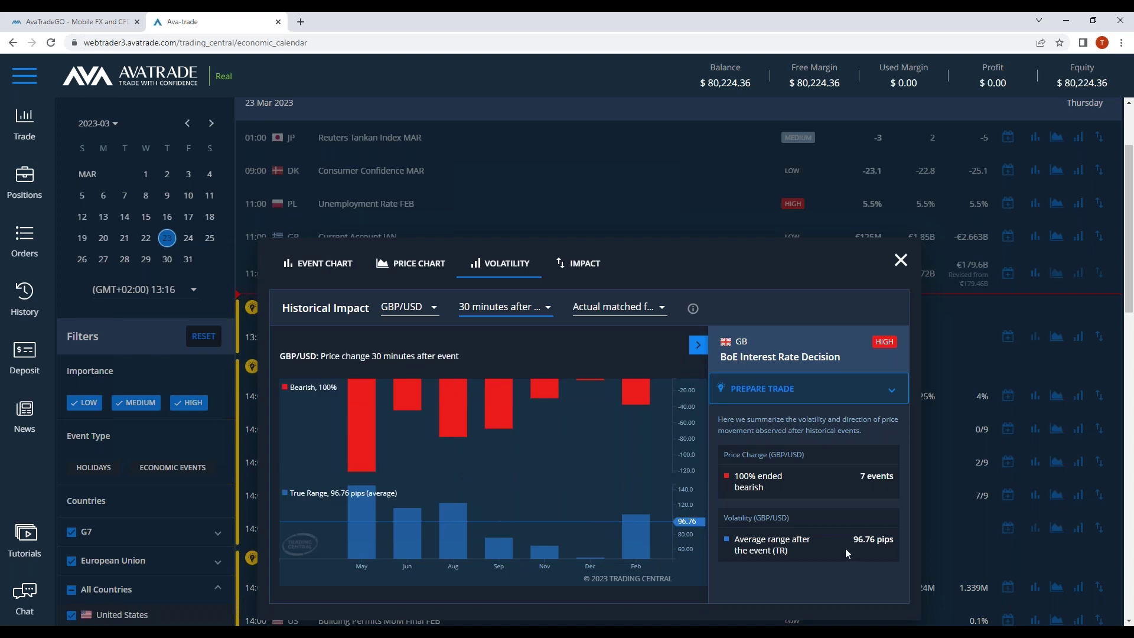
click(901, 260)
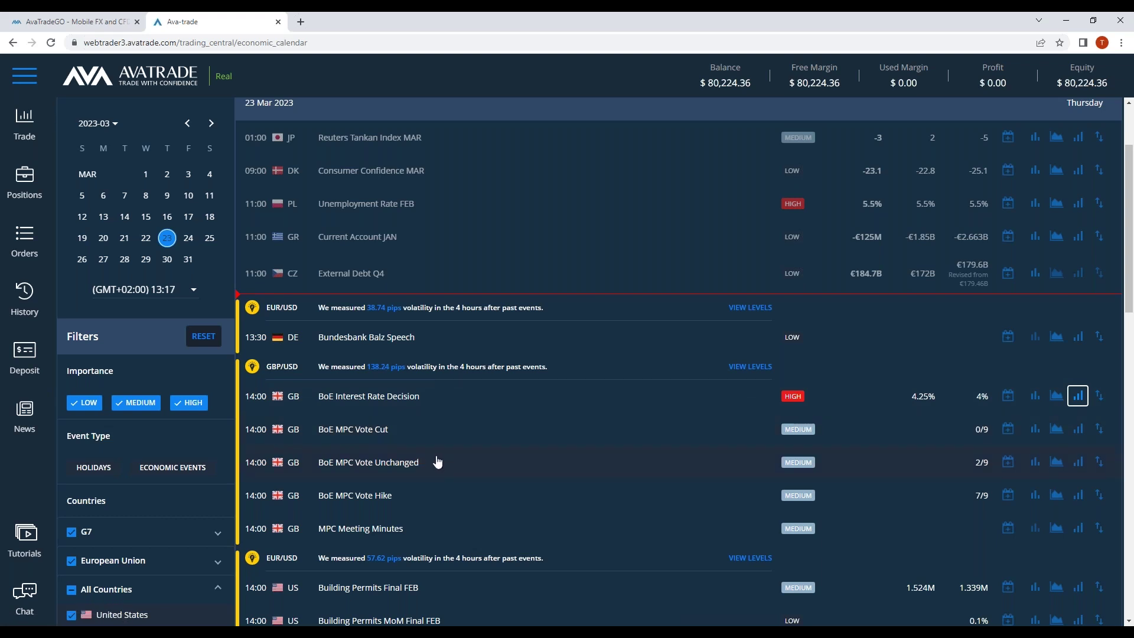
Look through the remaining 23 March events and open the volatility history of the US Continuing Jobless Claims MAR/11 event.
scroll(509, 491, down, 4)
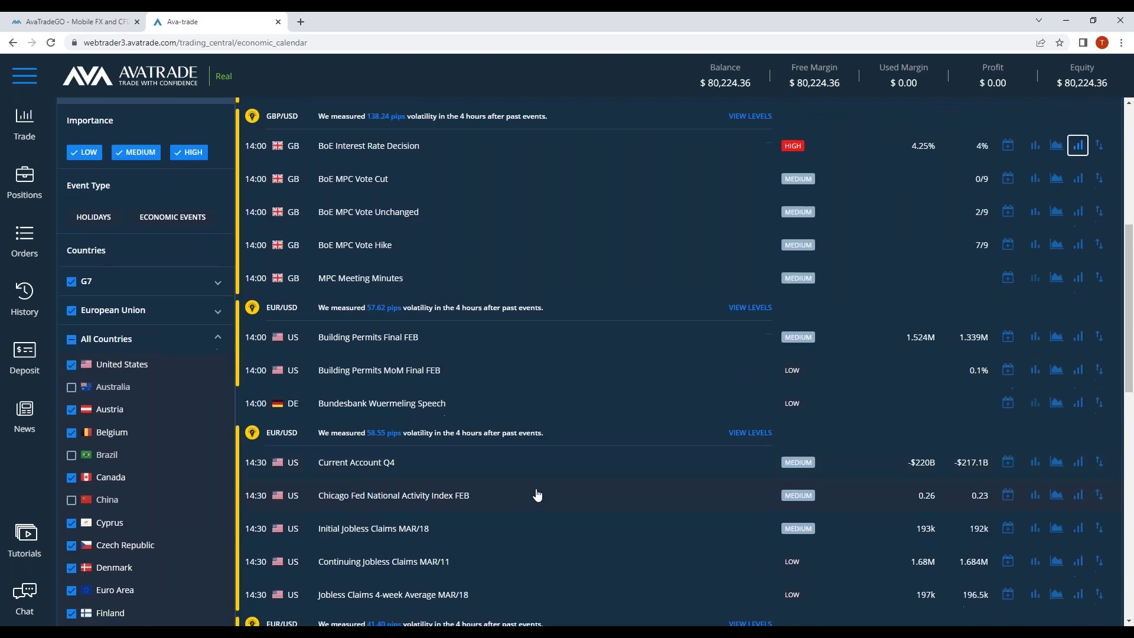
scroll(537, 495, down, 1)
scroll(609, 438, down, 1)
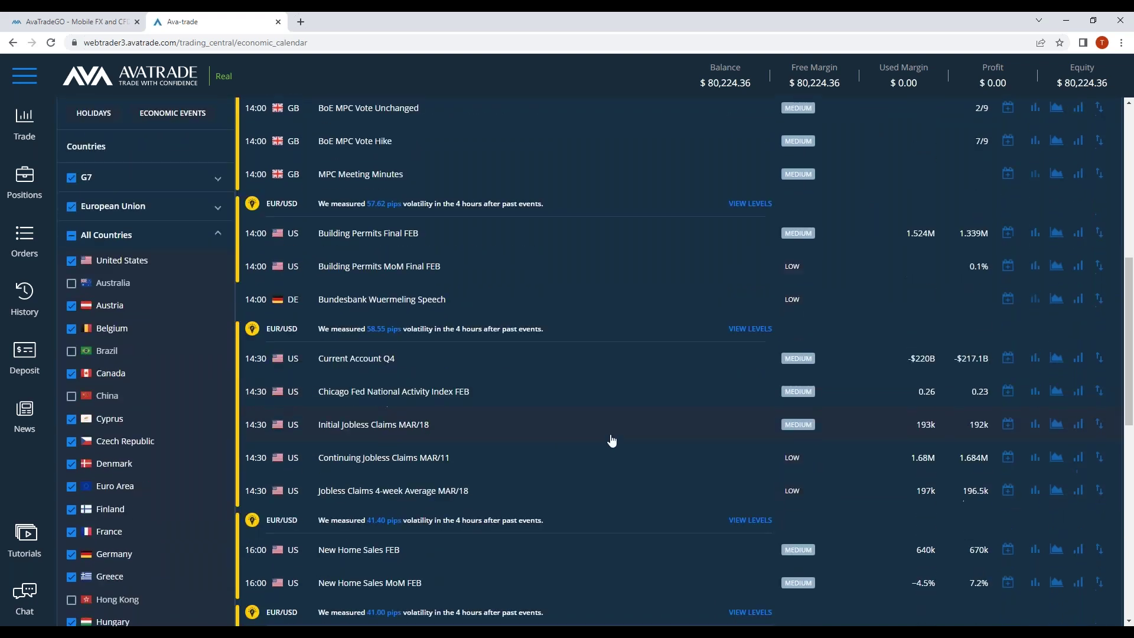
scroll(614, 446, down, 2)
scroll(623, 431, down, 1)
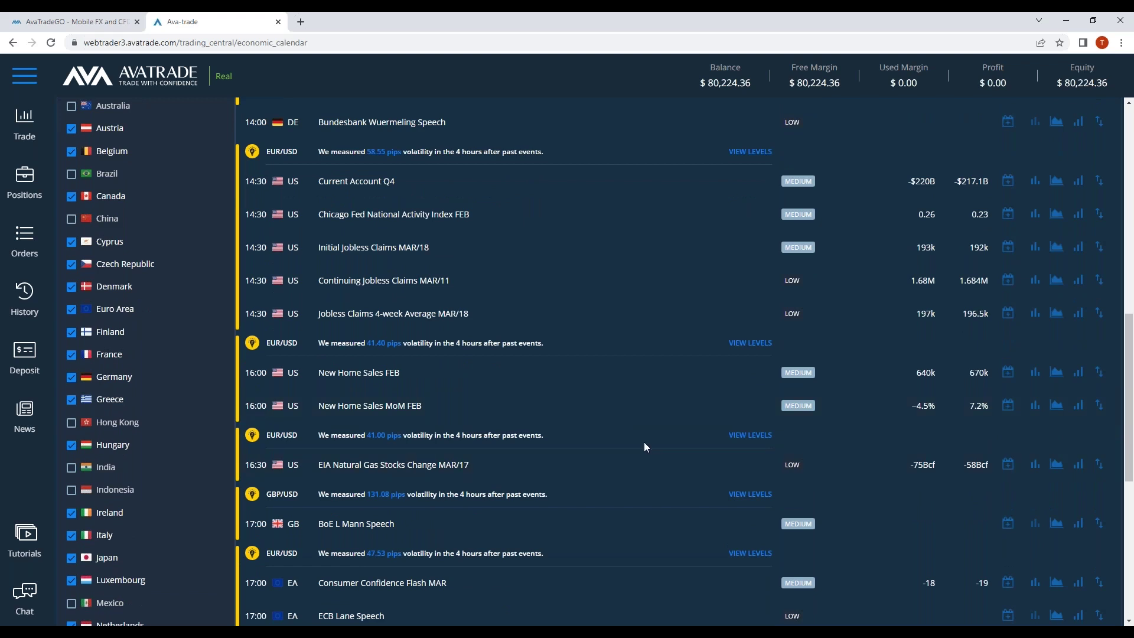
scroll(644, 442, up, 2)
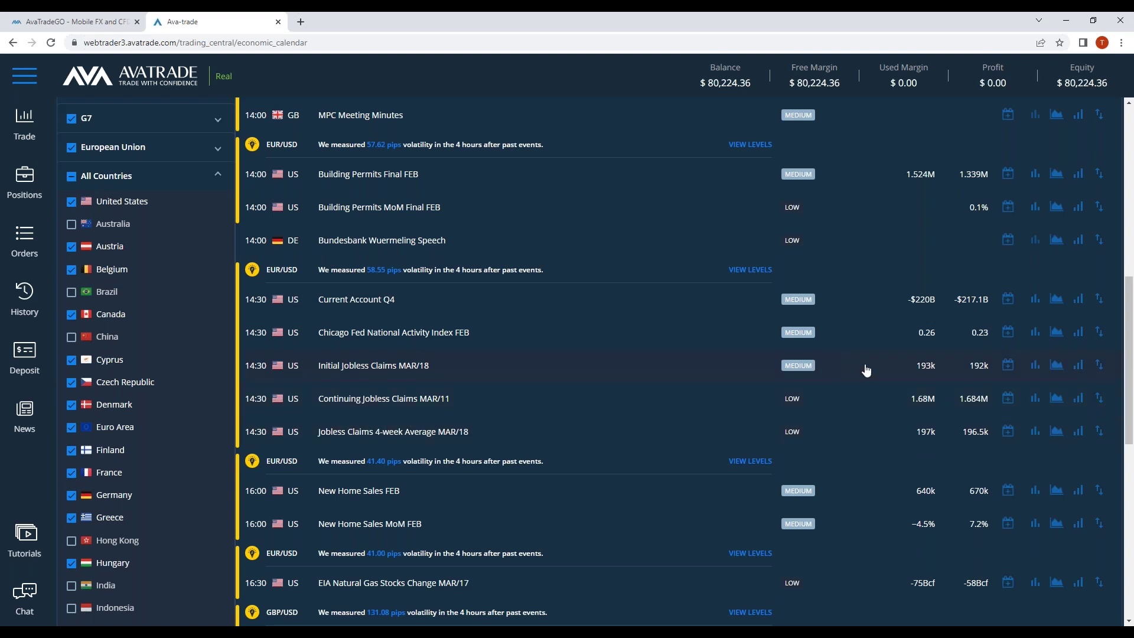
click(1078, 400)
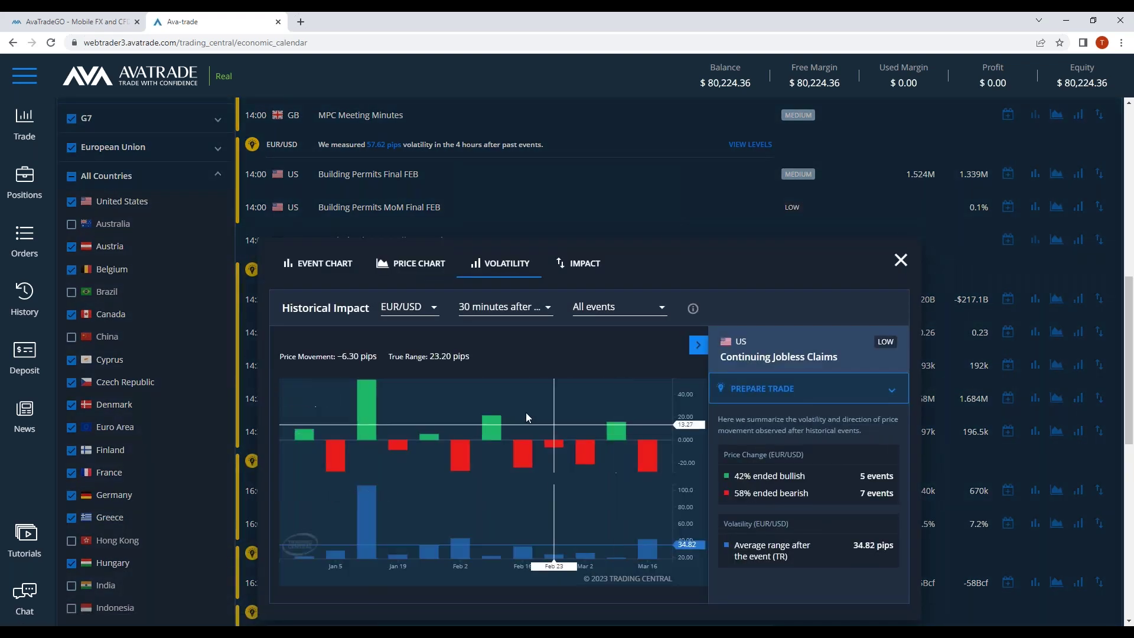
Keep EUR/USD as the pair and show its historical impact 4 hours after event for Actual below forecast.
click(405, 308)
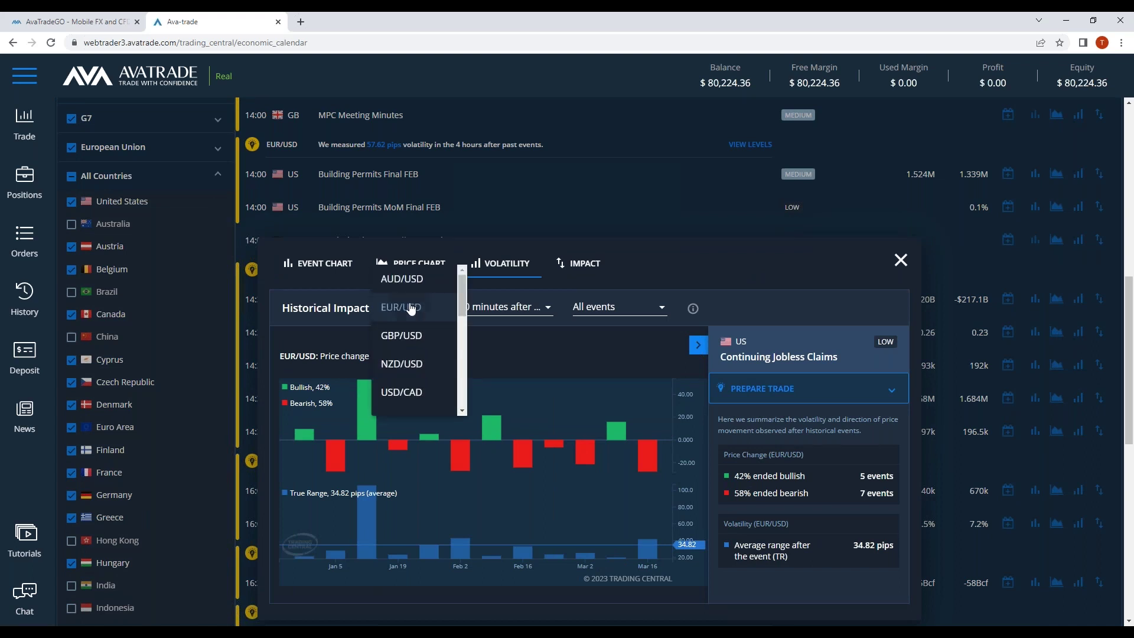
click(407, 308)
click(521, 308)
click(502, 254)
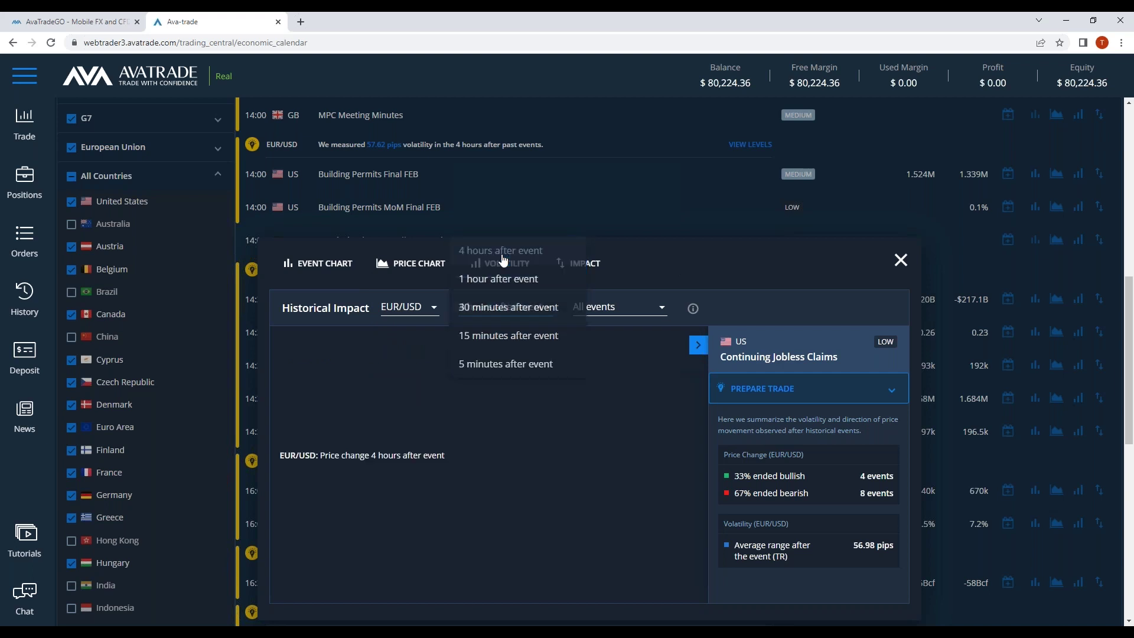
click(625, 315)
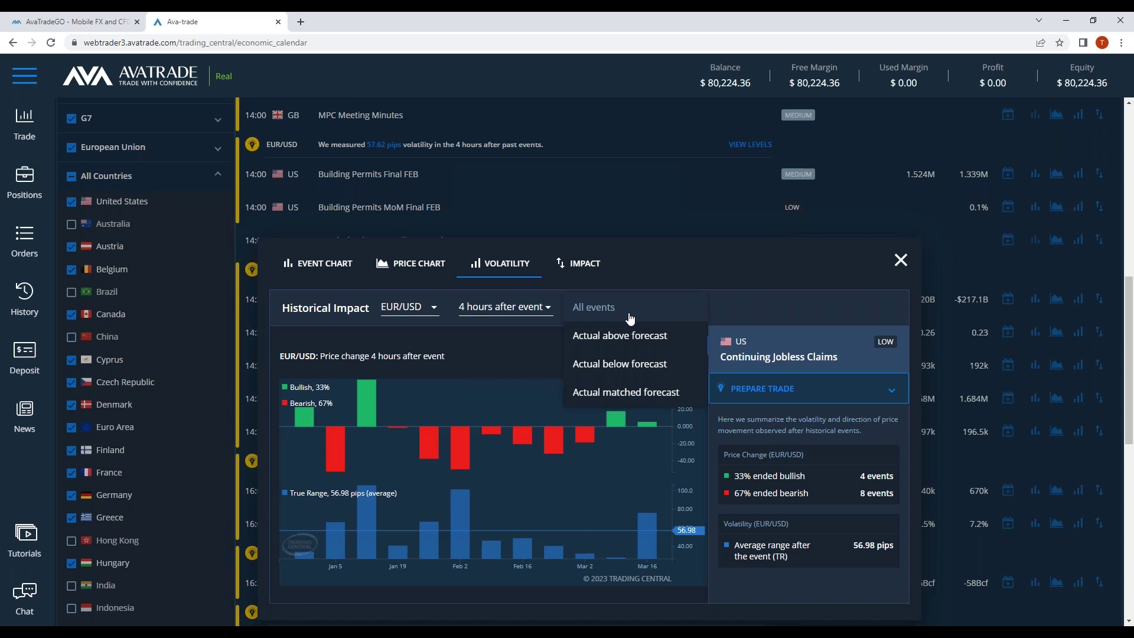
click(622, 370)
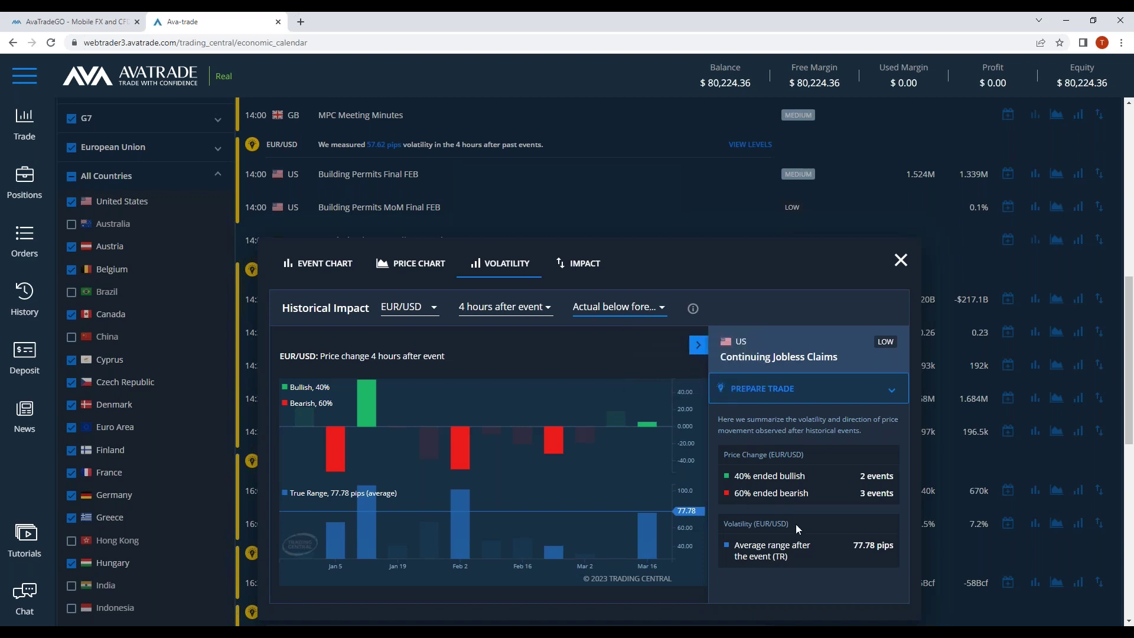
mouse_move(548, 449)
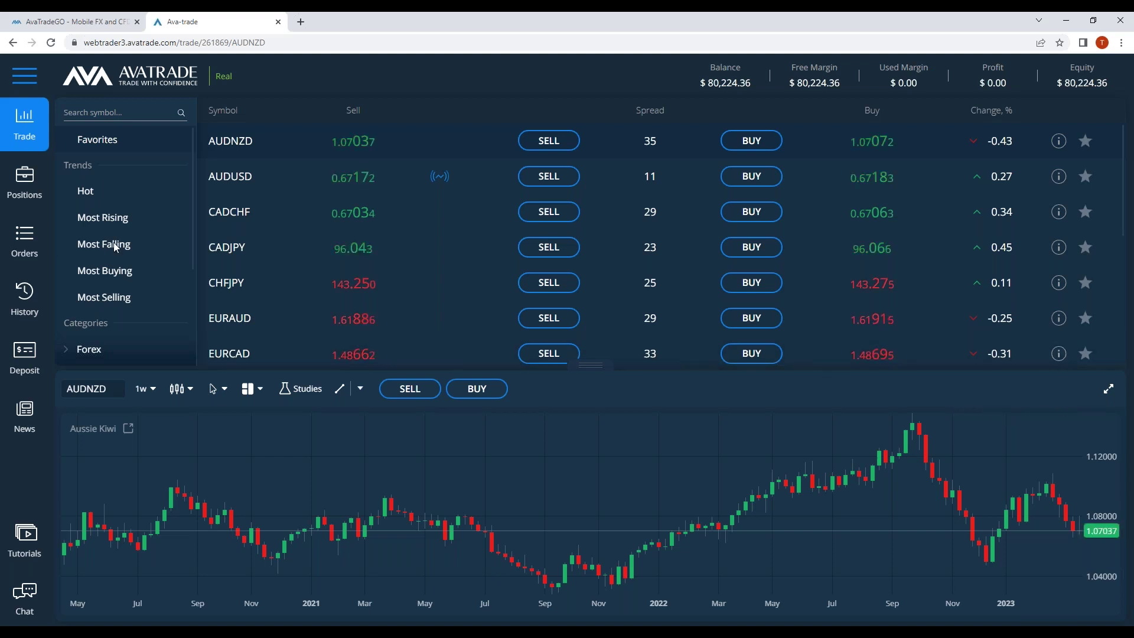
Reopen the Trading Central economic calendar and review the 23 March 2023 events through the afternoon.
click(25, 77)
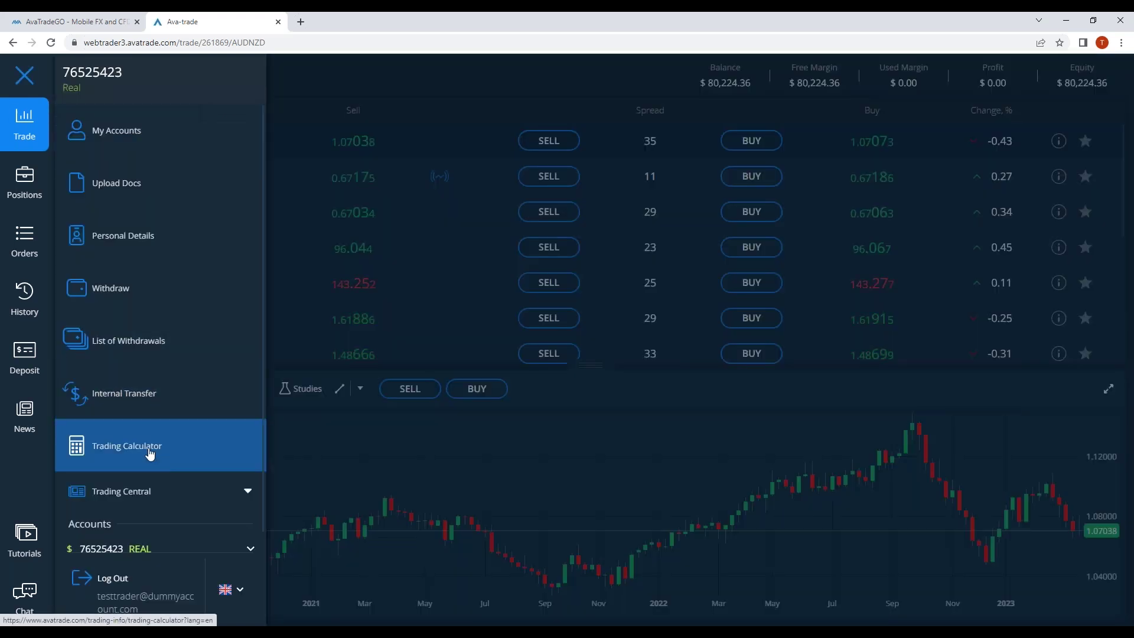
click(144, 498)
click(149, 527)
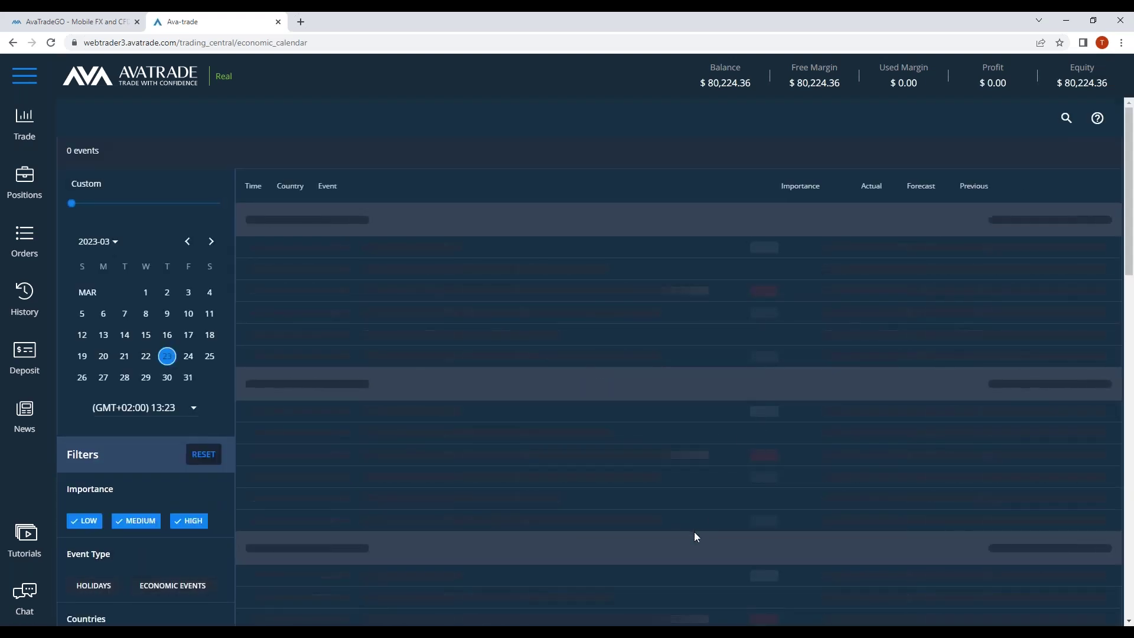
scroll(694, 537, down, 2)
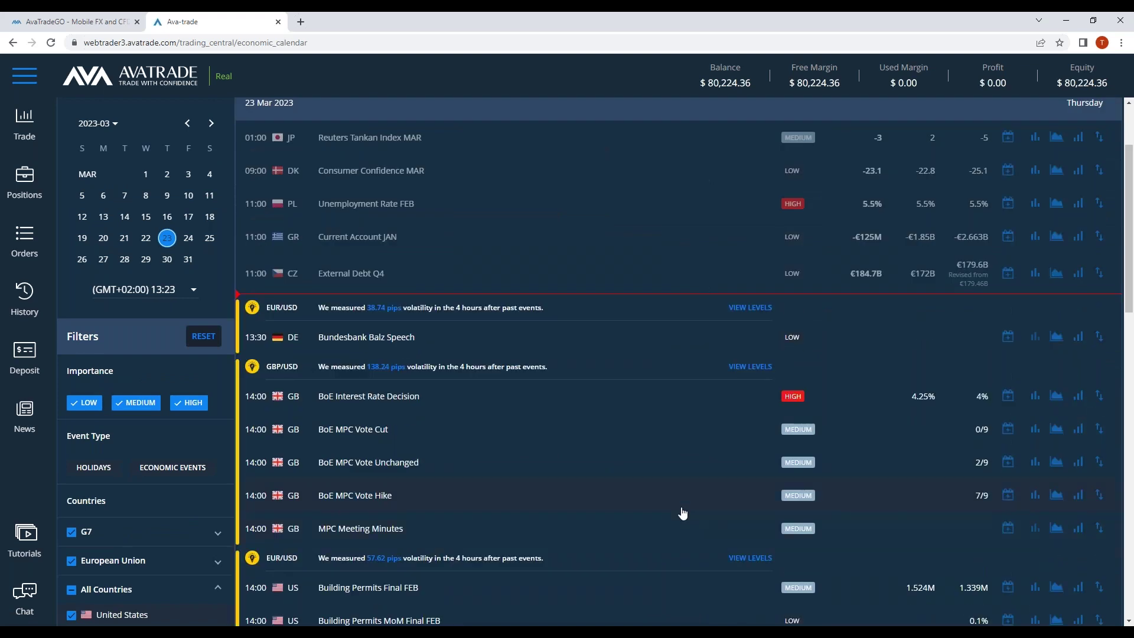
scroll(683, 513, down, 6)
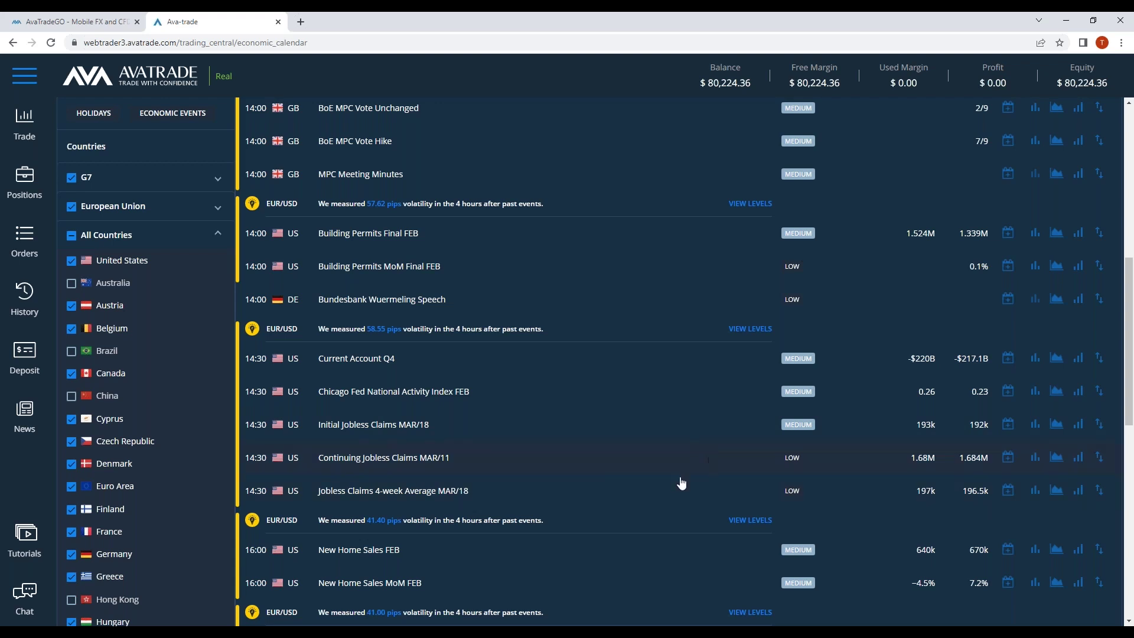
scroll(488, 425, down, 3)
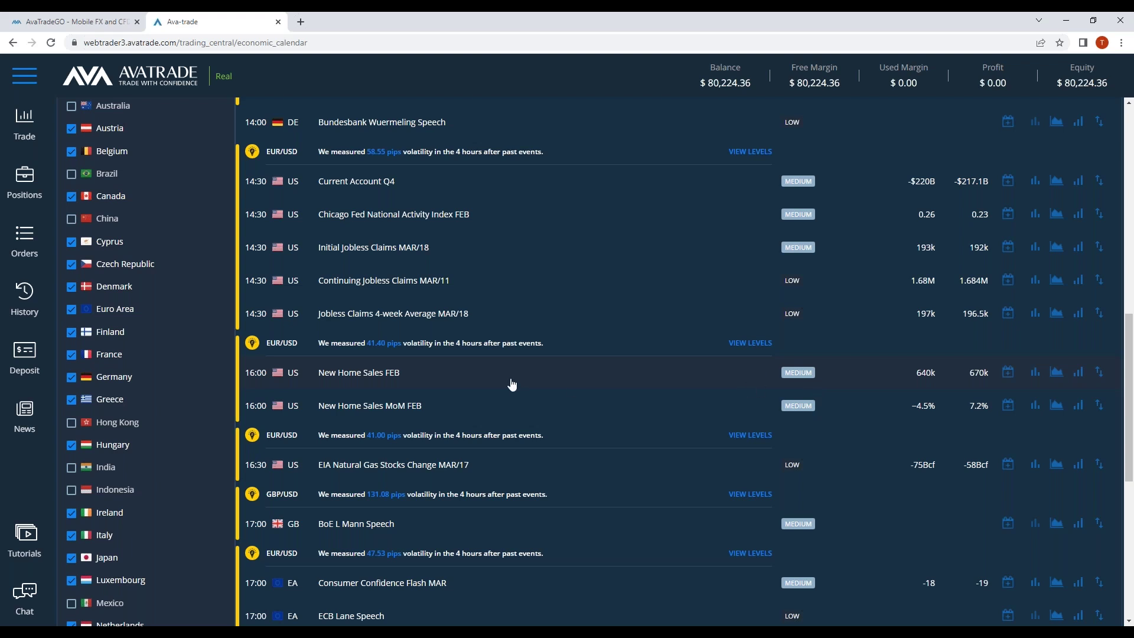
Open Trading Central's Market Buzz and show the mention details for NVIDIA Corp (NVDA) from the stock bubbles.
click(31, 134)
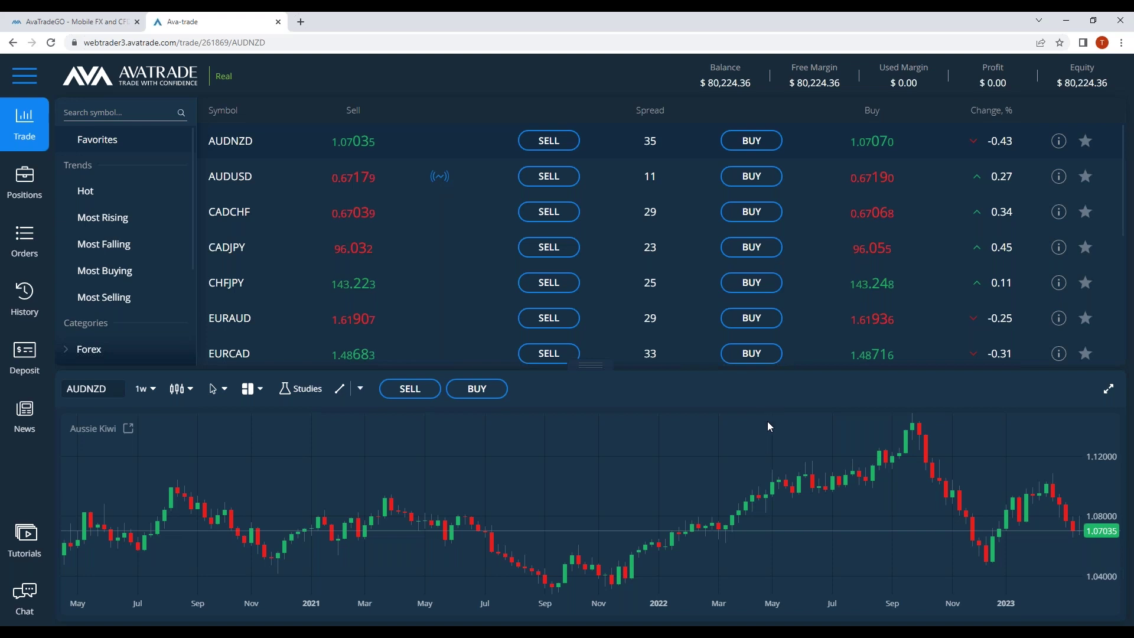
click(22, 83)
click(208, 501)
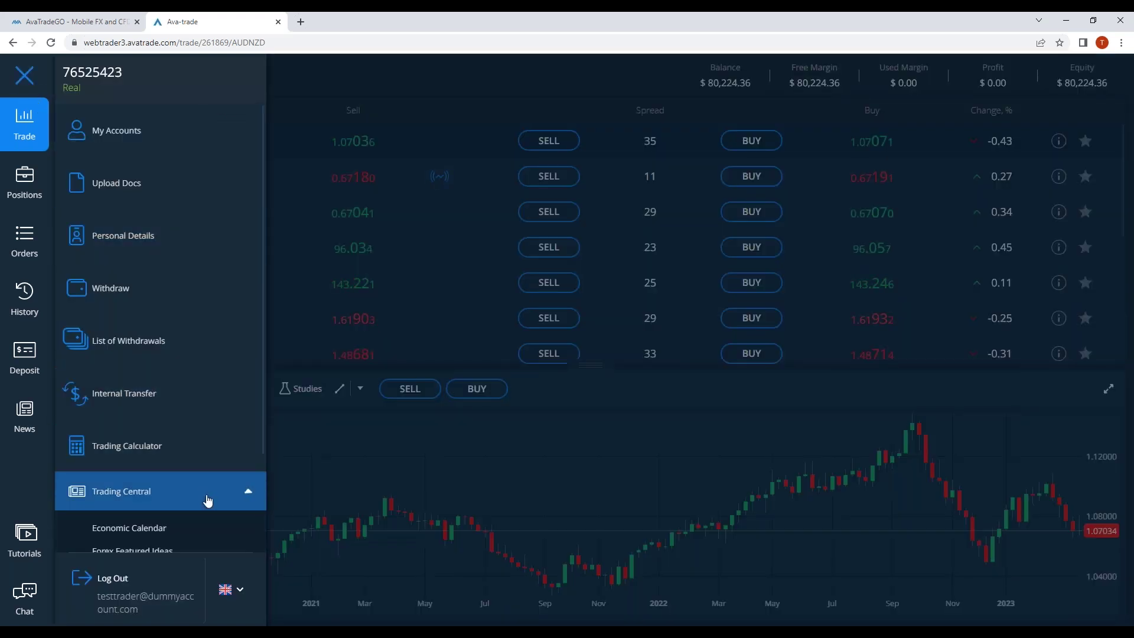
scroll(195, 524, down, 2)
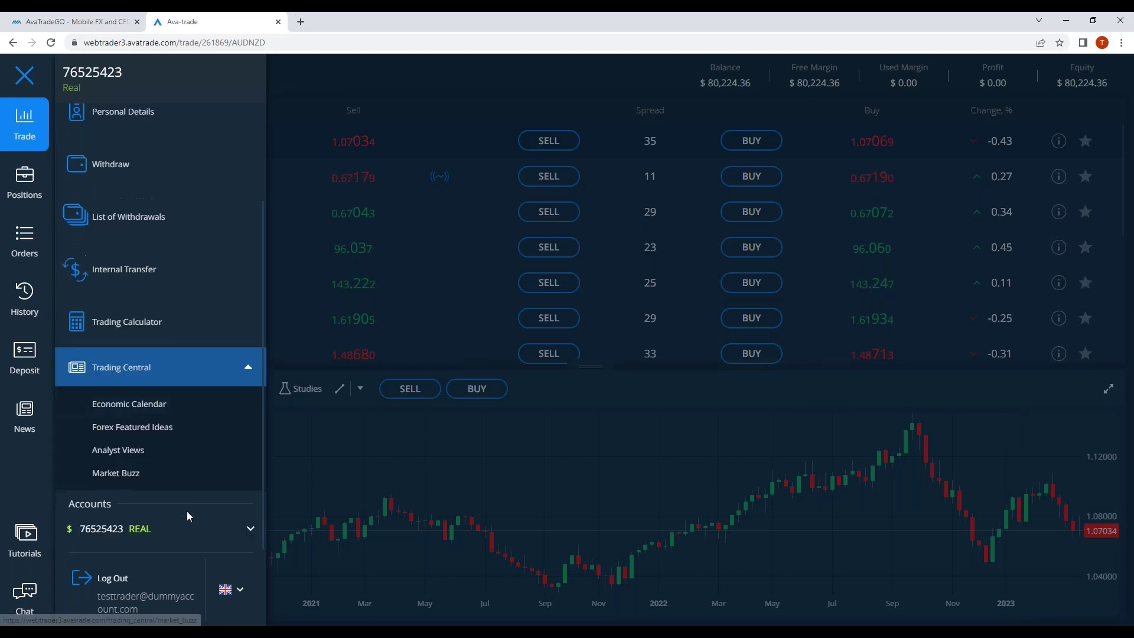
click(126, 476)
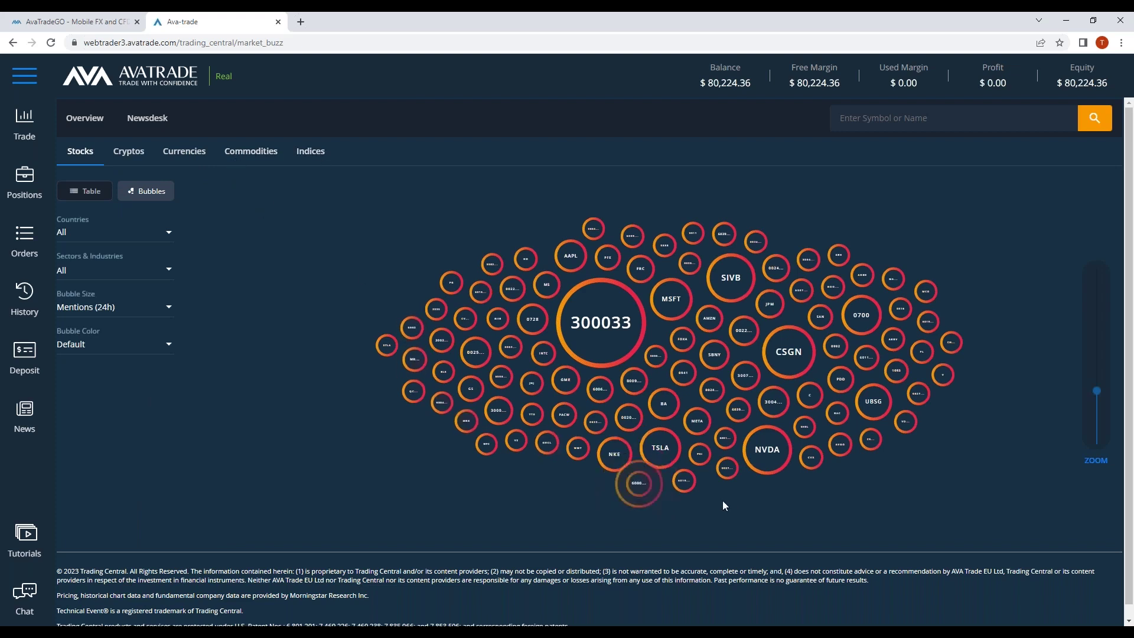
mouse_move(767, 444)
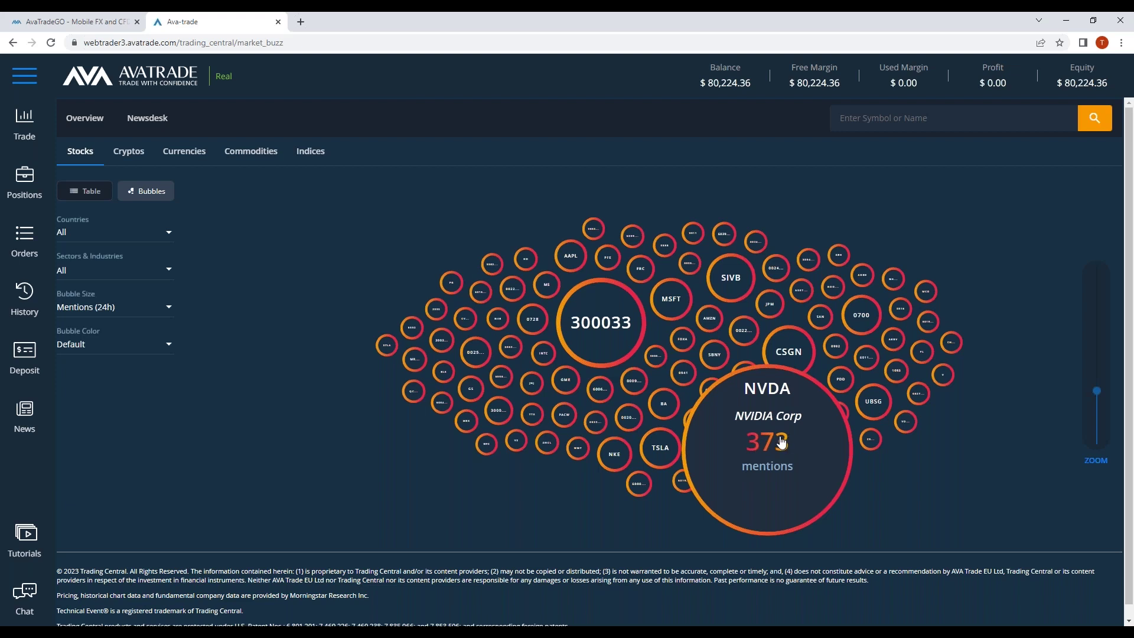
click(780, 439)
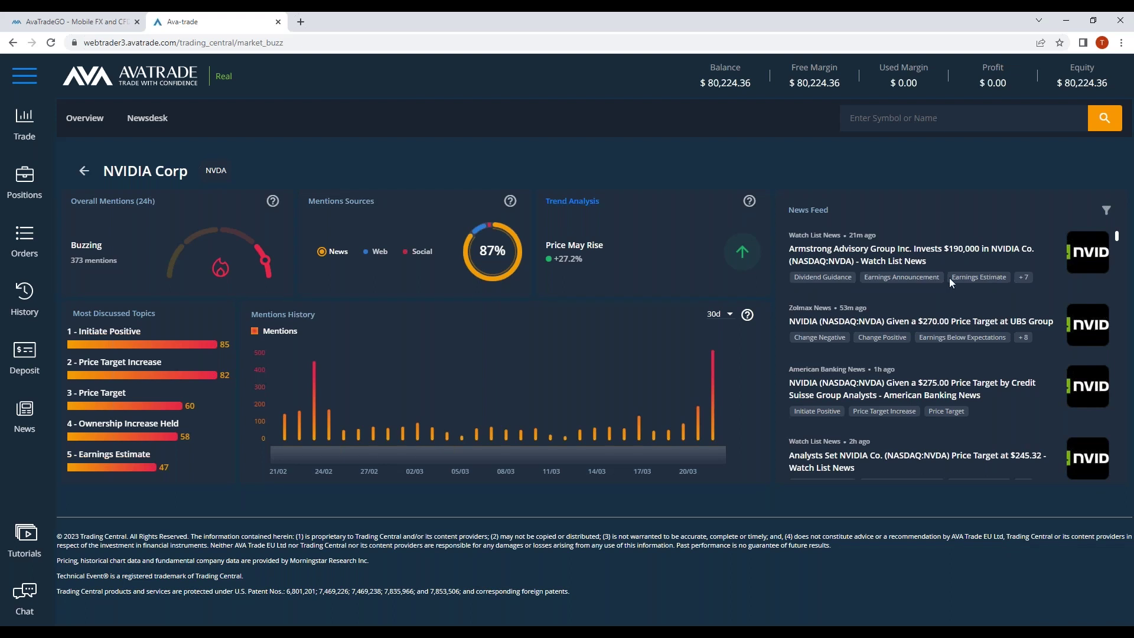
View the Armstrong Advisory Group news item on NVIDIA and its full story, close the article page, and return to the trading view.
click(926, 258)
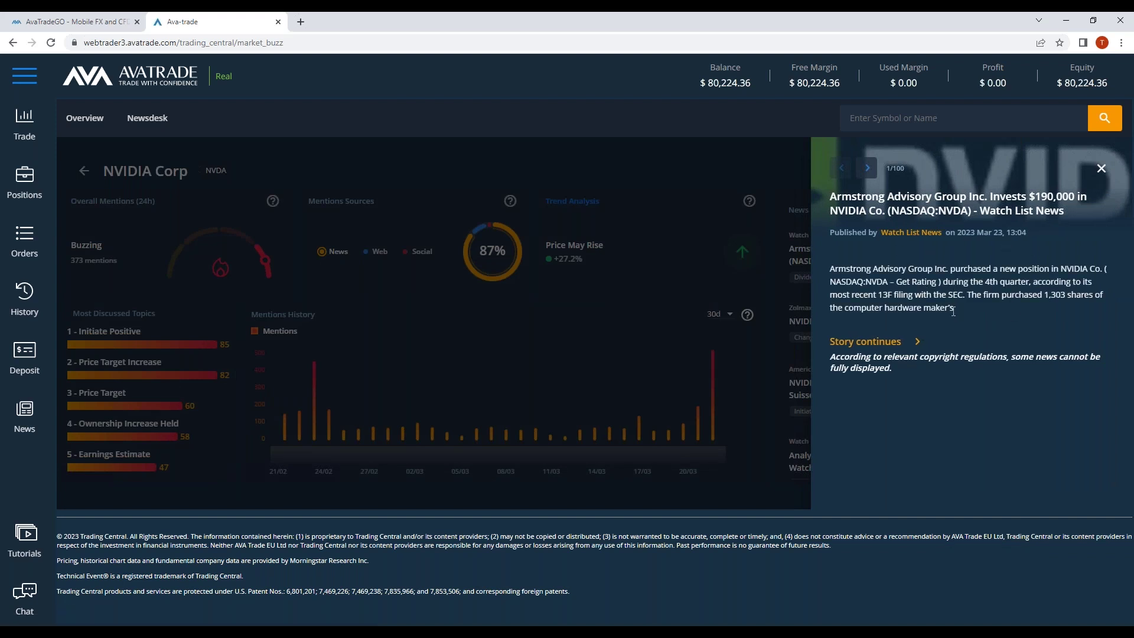
click(896, 344)
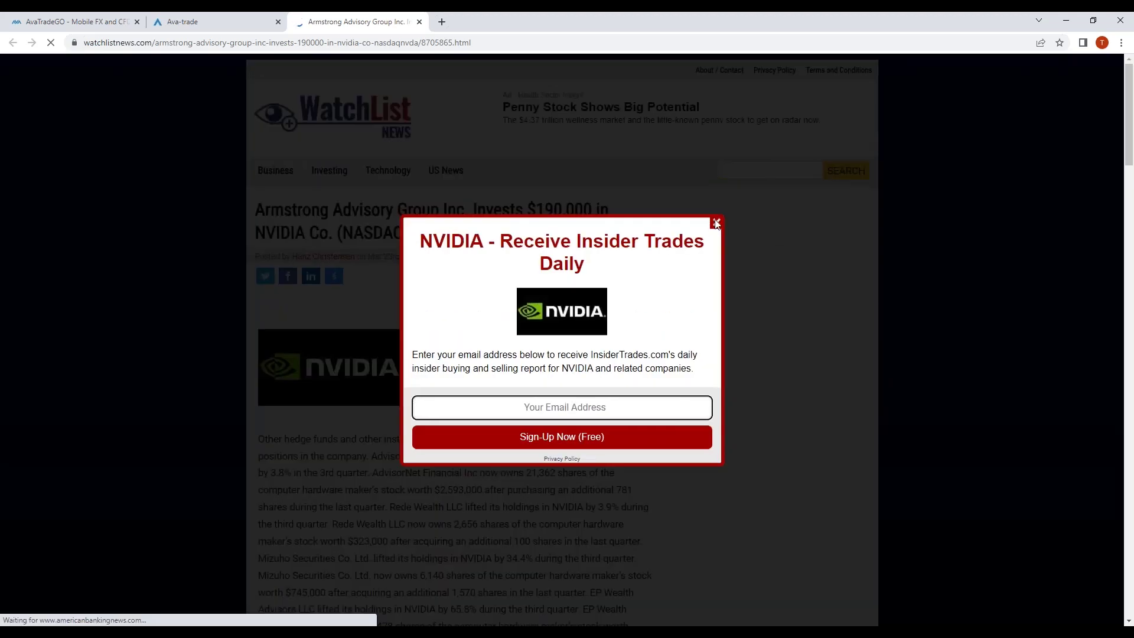
click(717, 222)
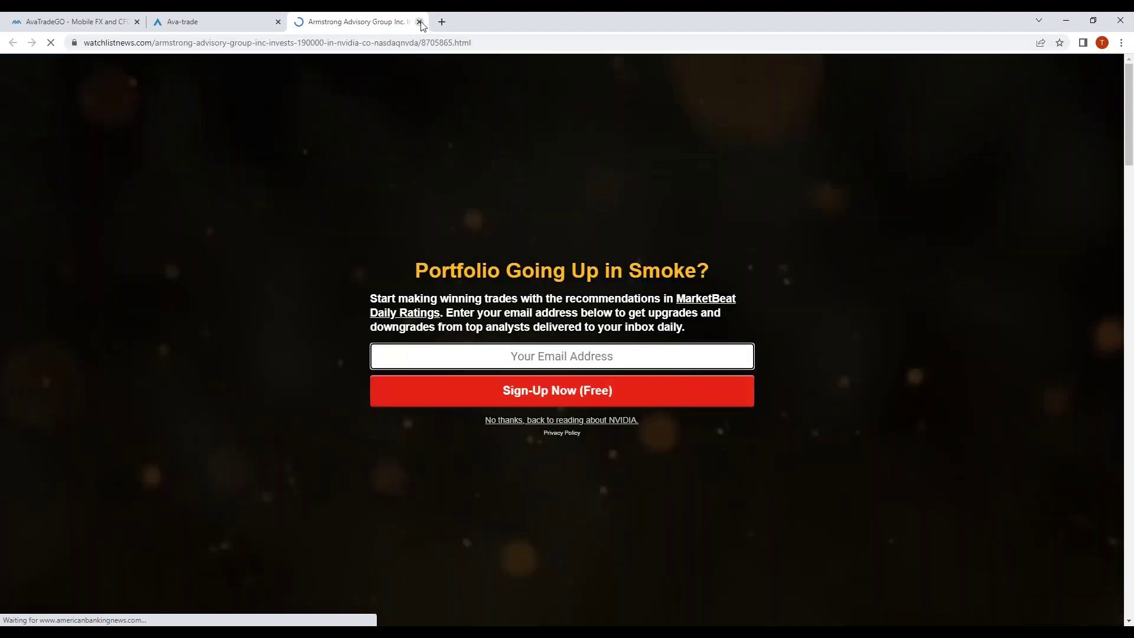
click(420, 23)
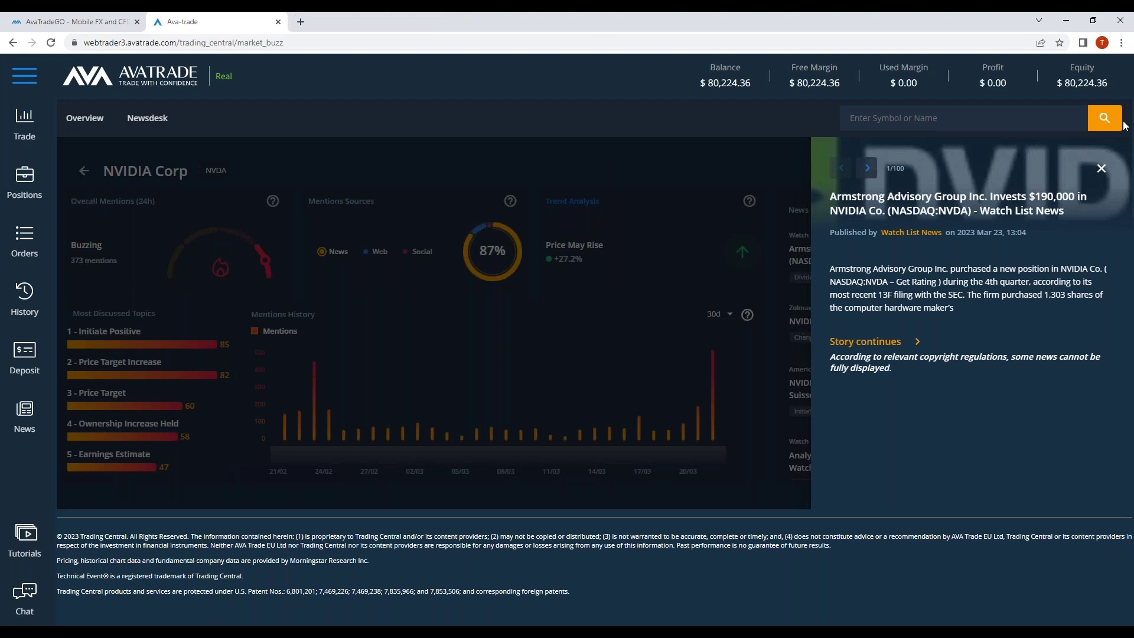
click(92, 131)
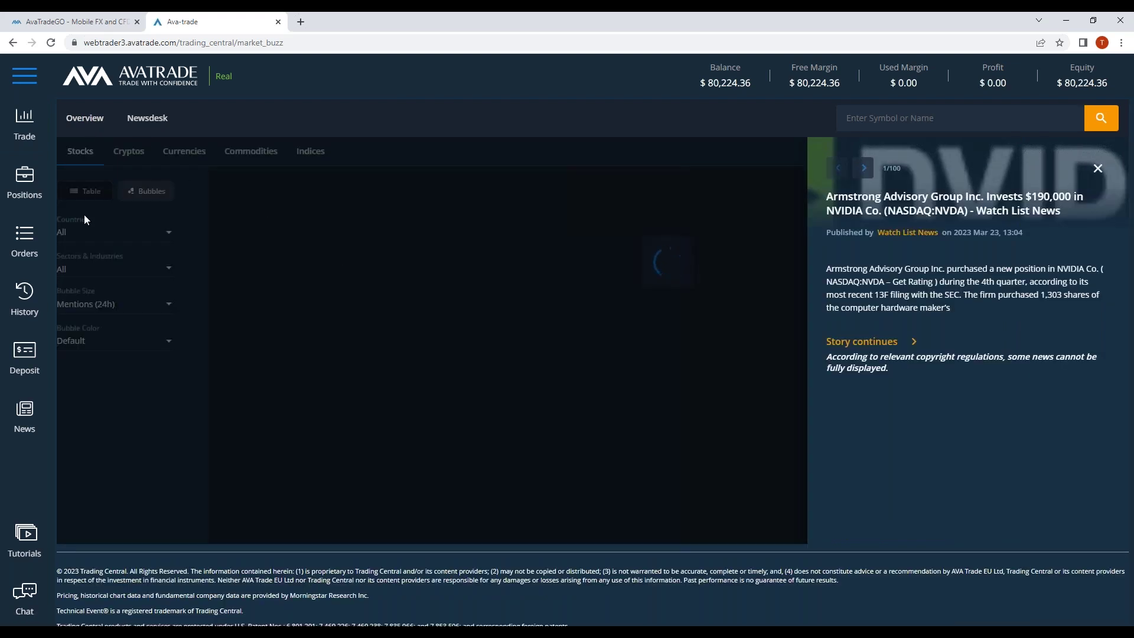
click(26, 137)
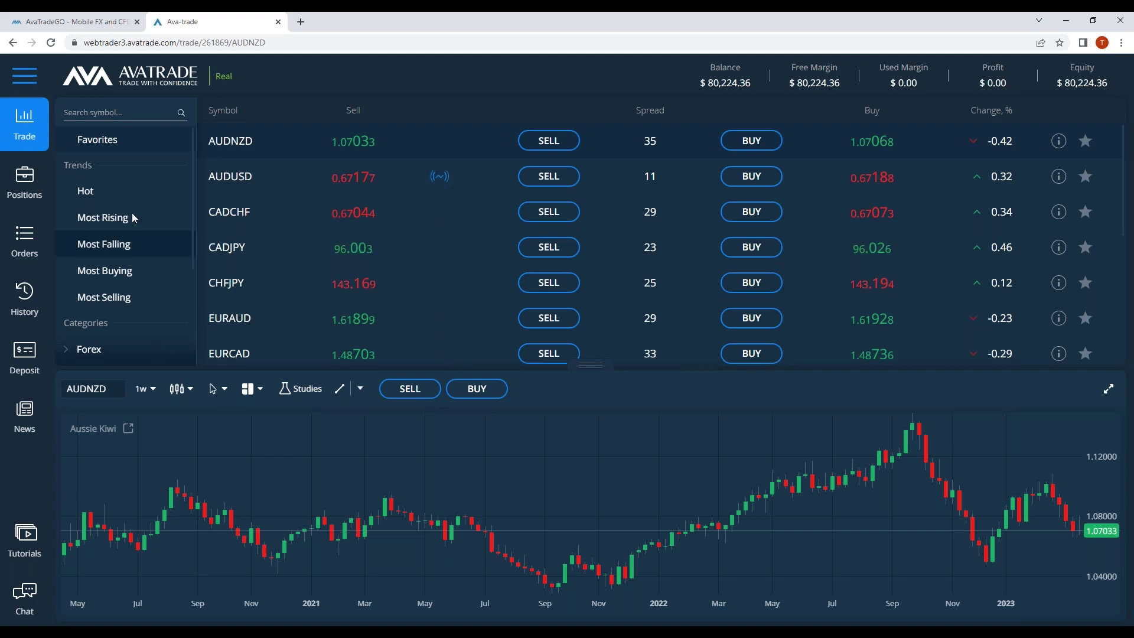
Find the Platinum instrument by searching for "plati" and expand its 1w chart over the trading area.
click(124, 112)
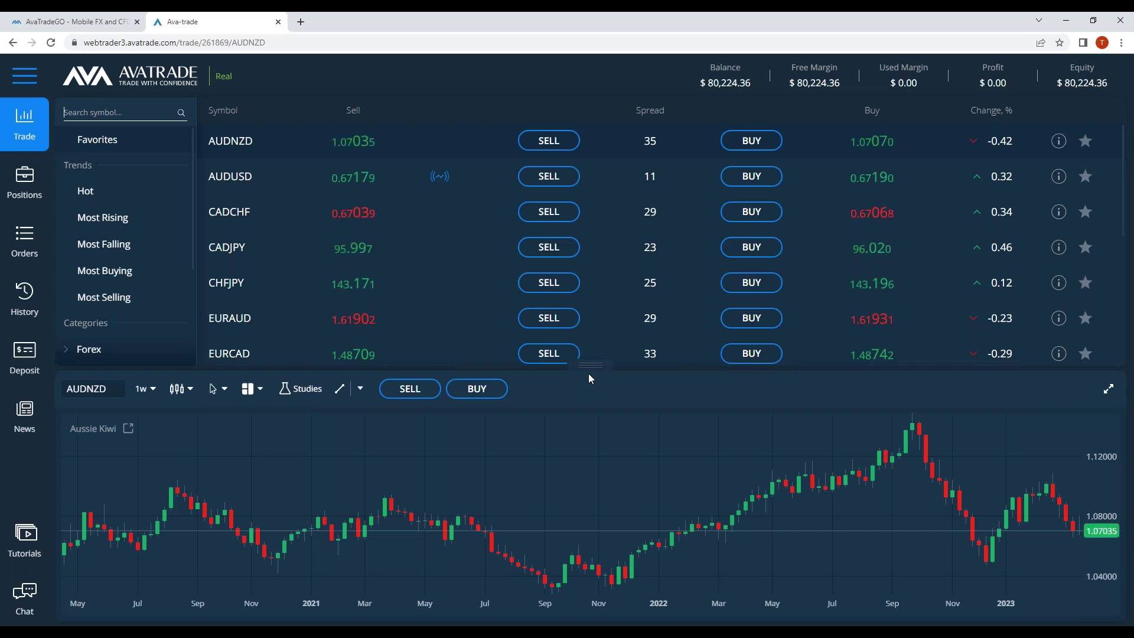
text(plati)
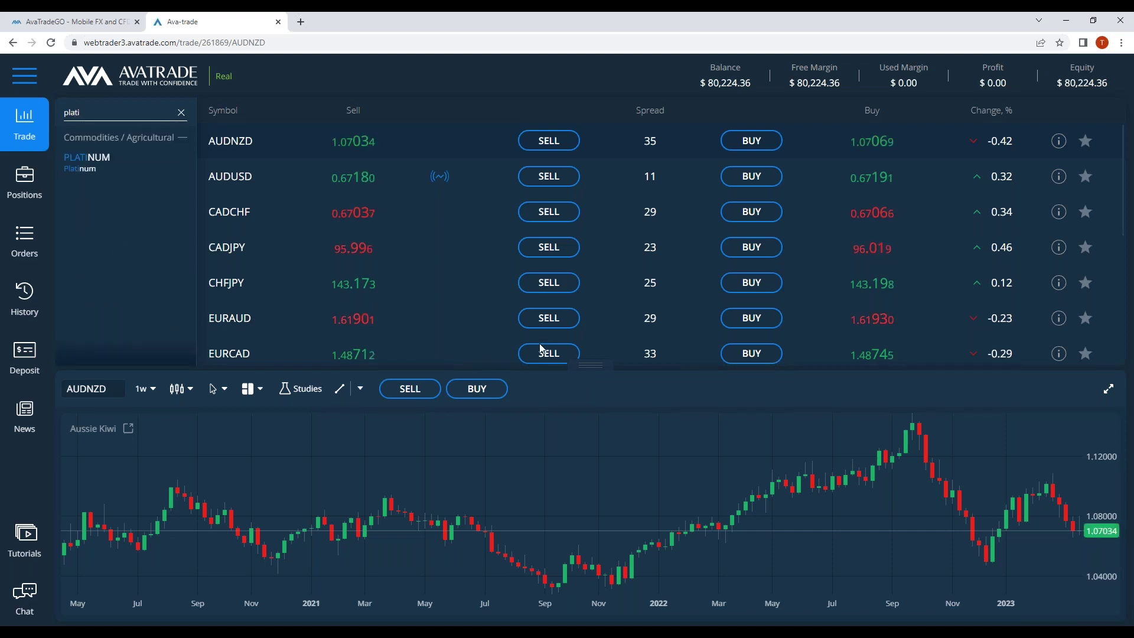
click(77, 173)
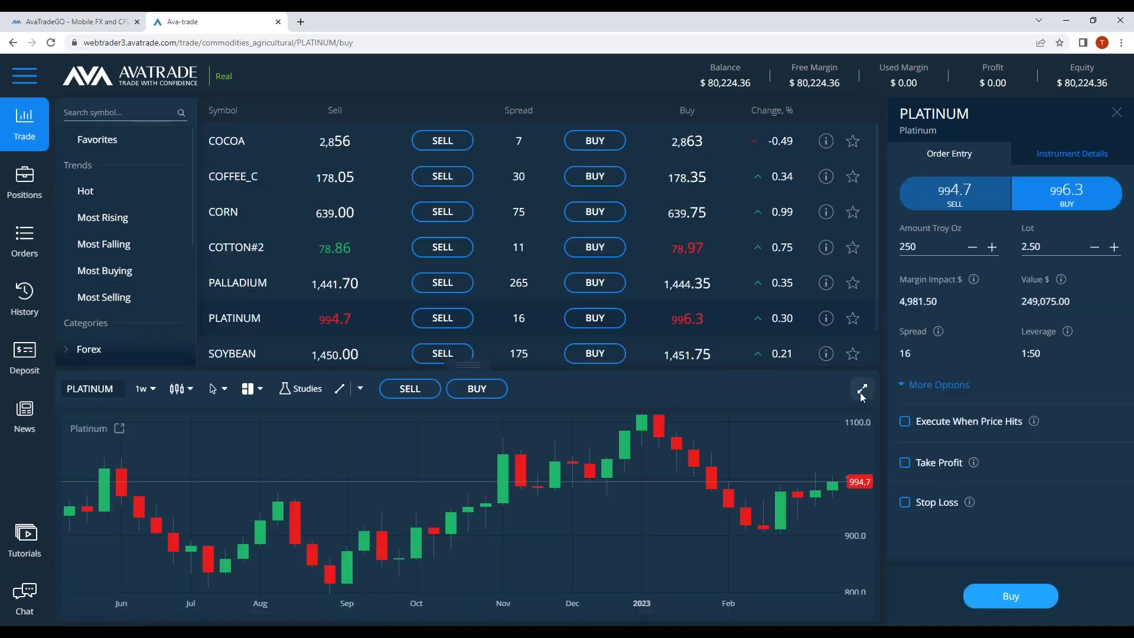
click(862, 392)
scroll(757, 487, down, 5)
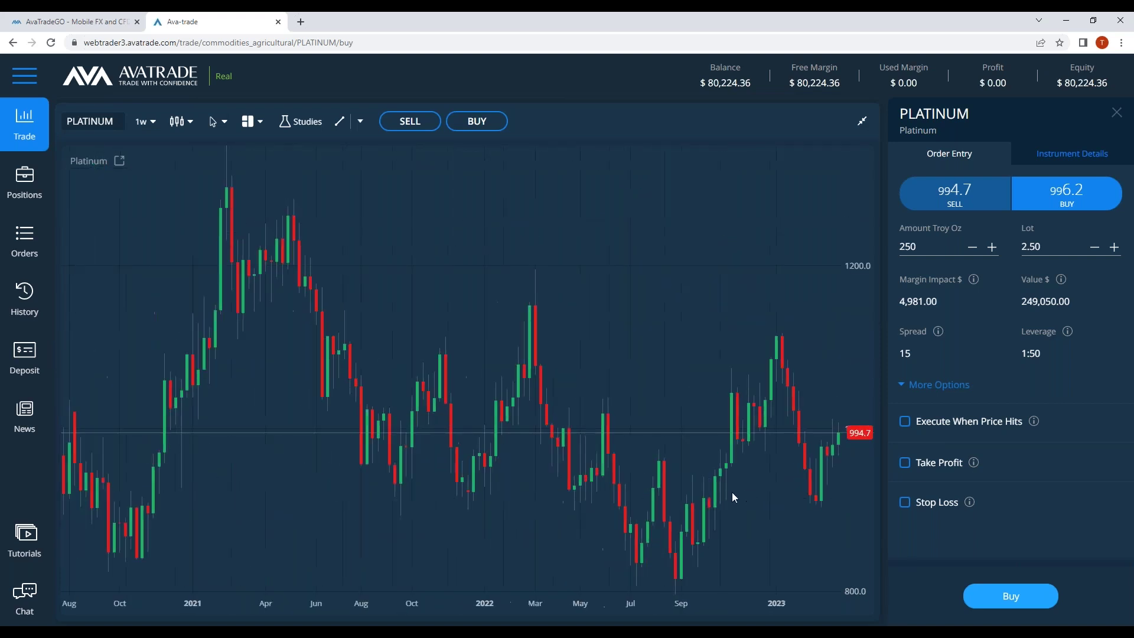
scroll(684, 491, down, 4)
scroll(699, 512, up, 4)
scroll(725, 526, up, 1)
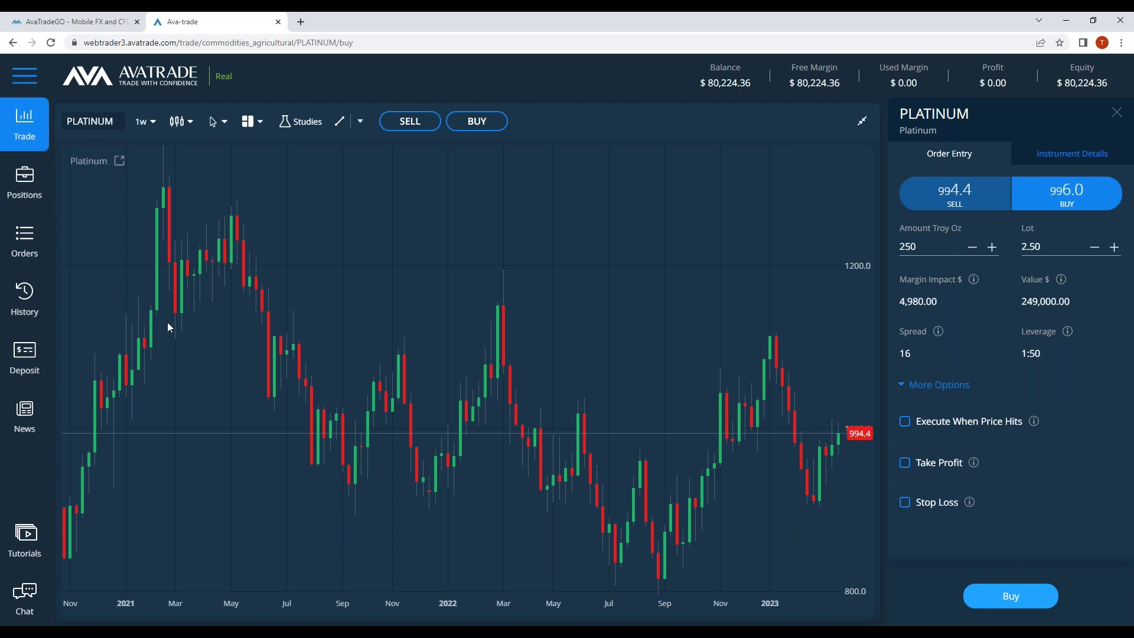
Split the chart area into two side-by-side charts and change the Crude Oil chart to GOLD.
click(258, 131)
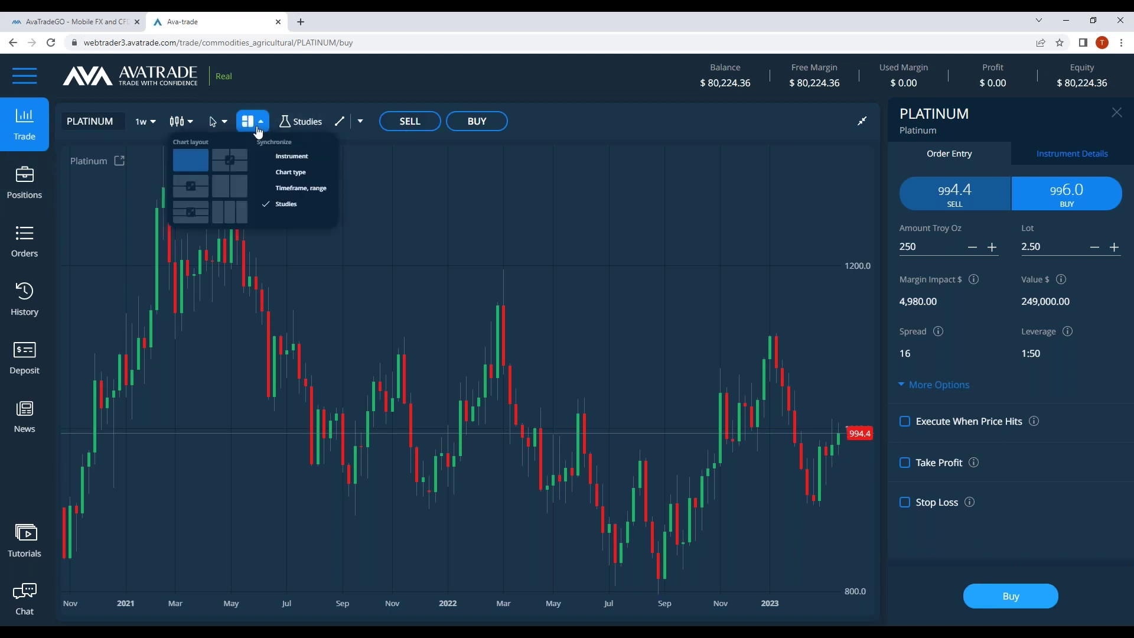
click(230, 188)
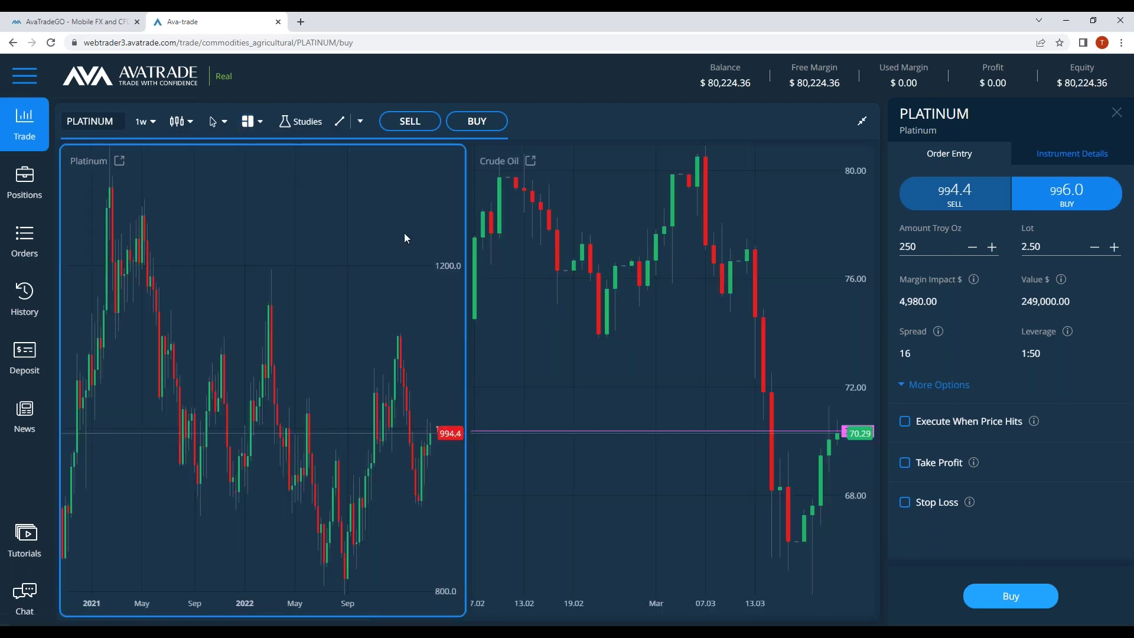
click(530, 324)
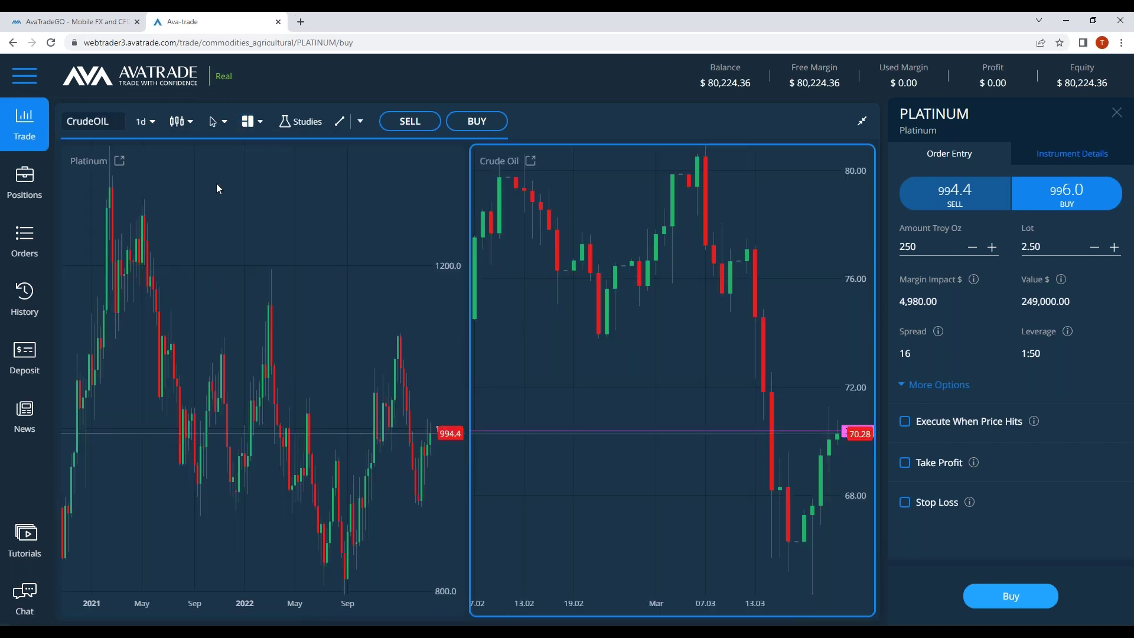
double_click(98, 119)
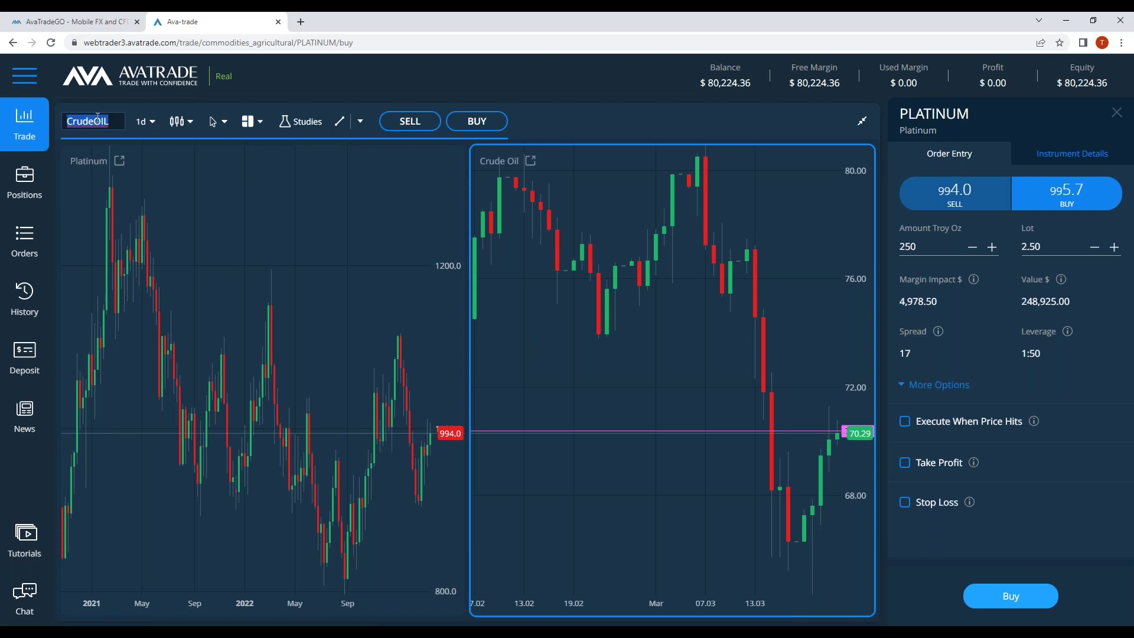
text(gold)
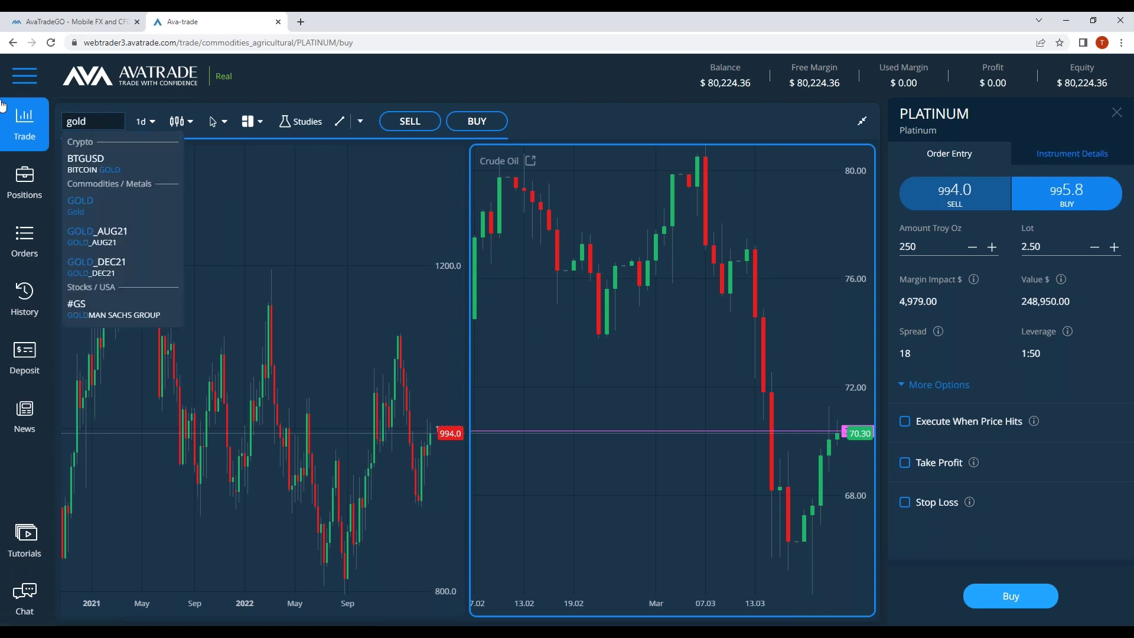
click(94, 201)
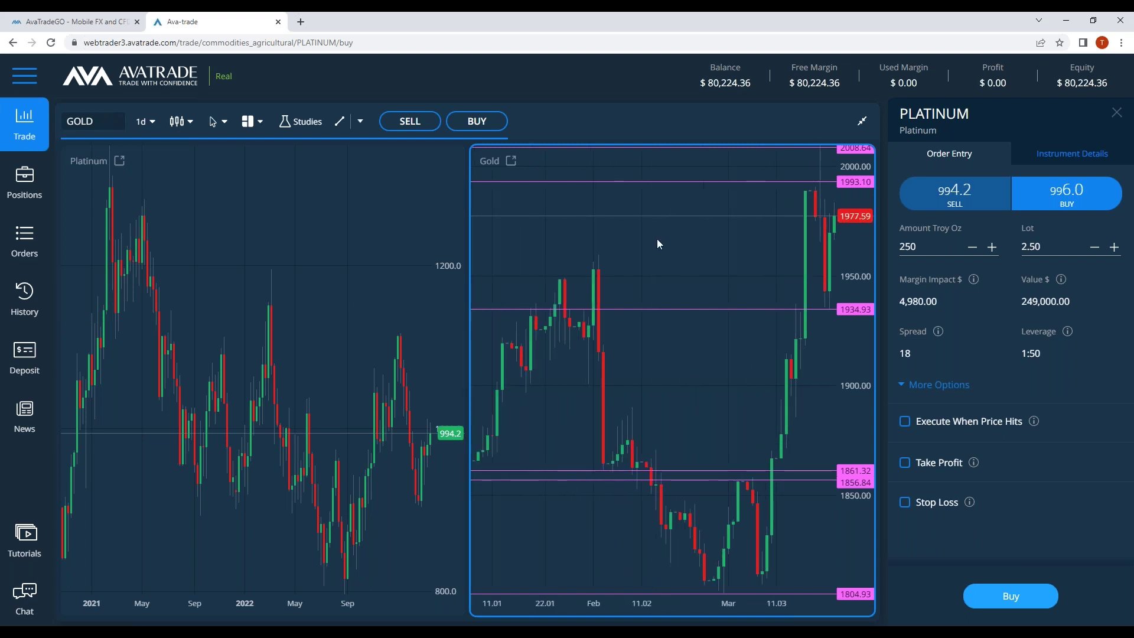
Set the Gold chart's timeframe to 1w and compare its price history with the Platinum chart.
click(151, 122)
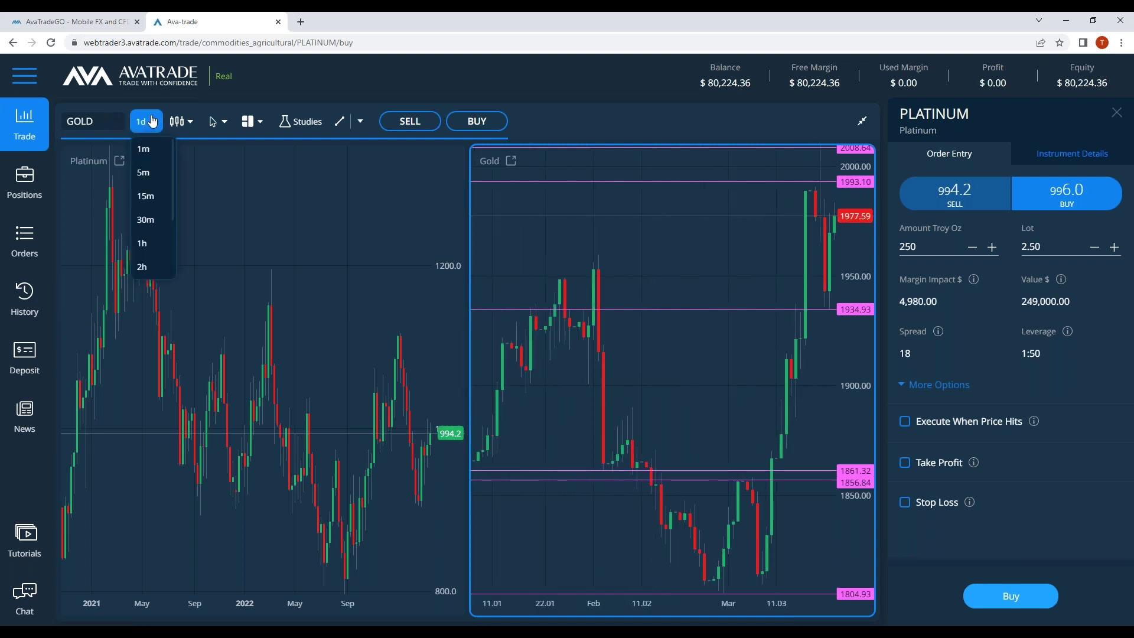
scroll(154, 210, down, 2)
click(144, 243)
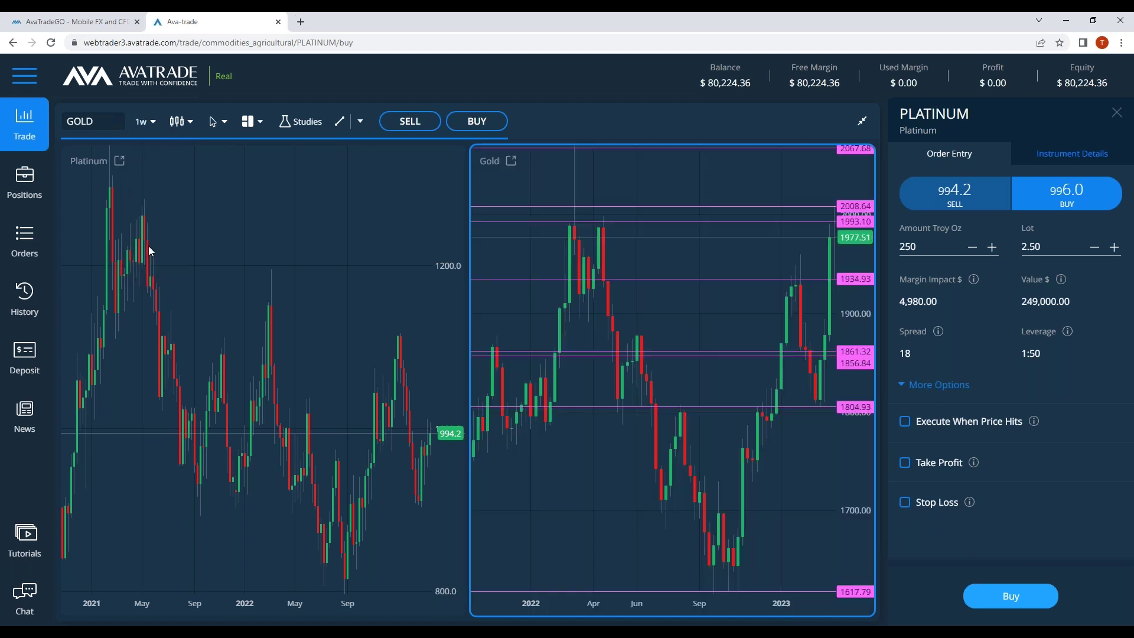
scroll(668, 461, up, 3)
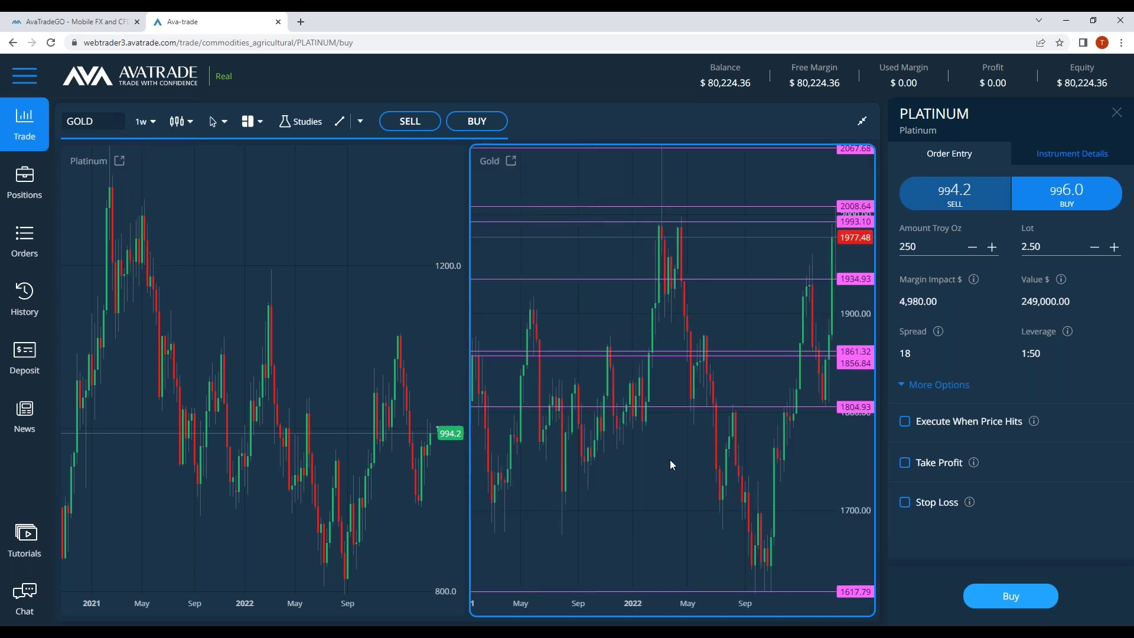
scroll(663, 459, down, 1)
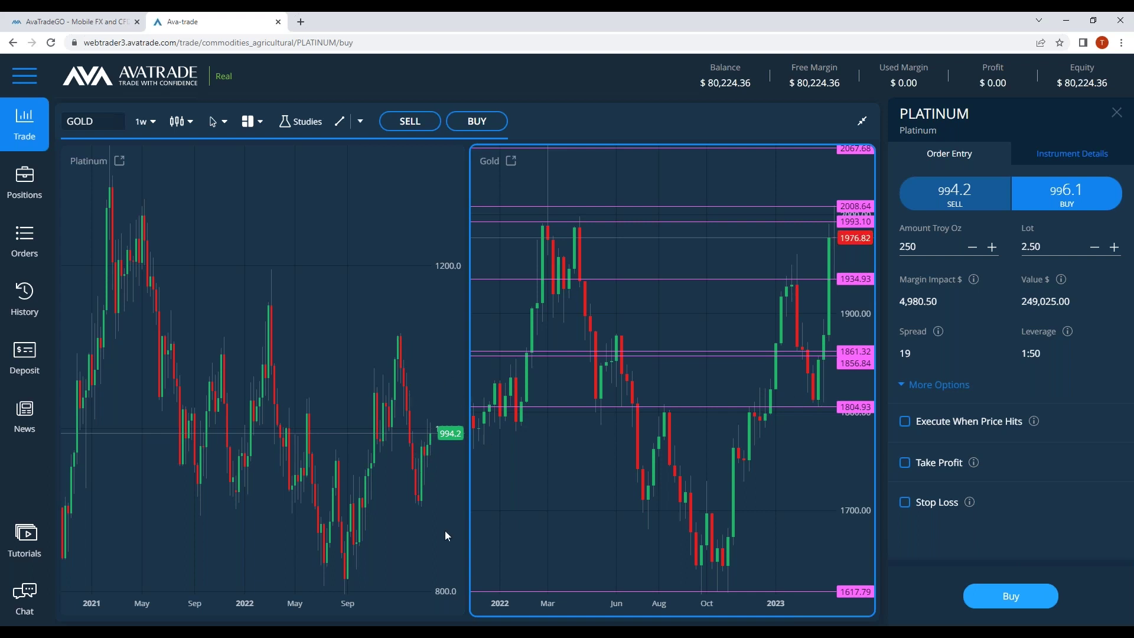
Set the timeframe of the Gold chart and the Platinum chart to 15m.
click(331, 295)
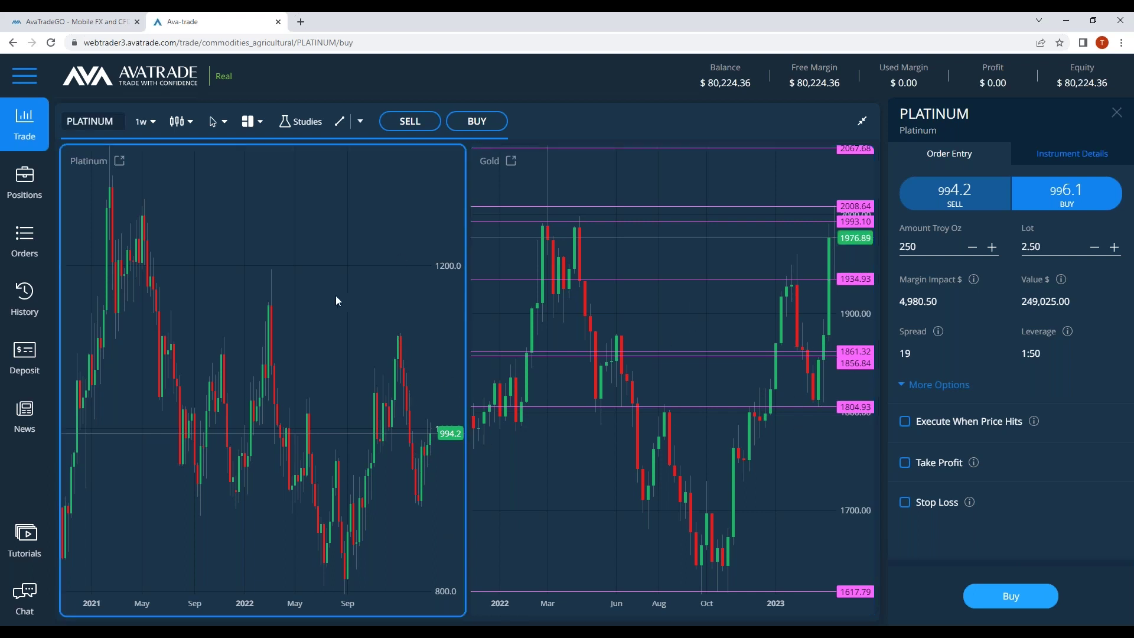
click(671, 267)
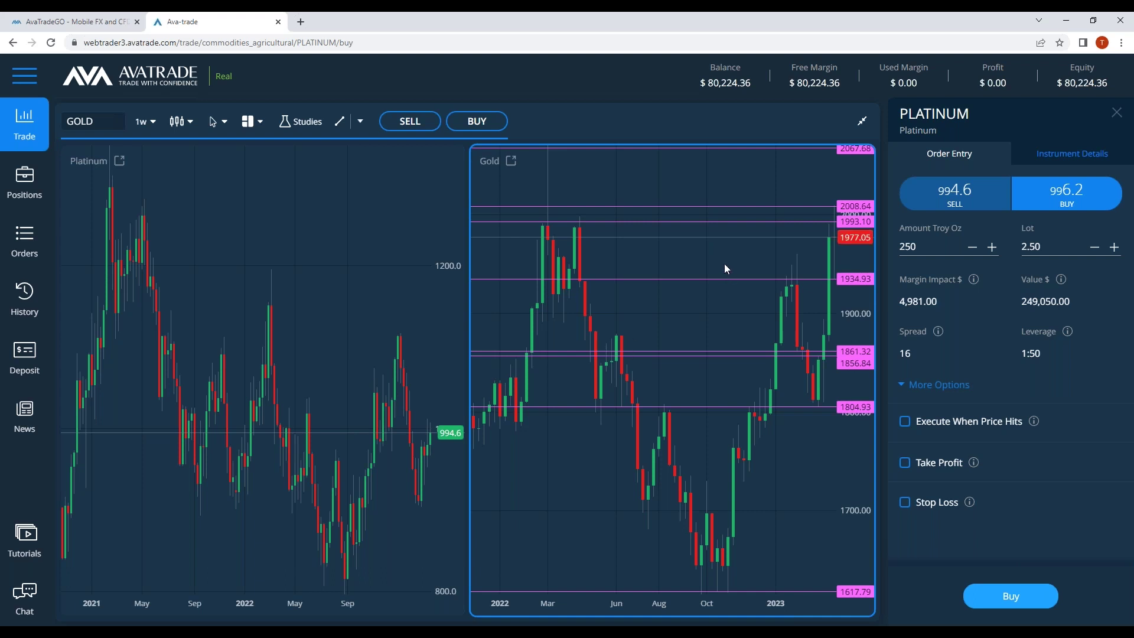
click(149, 123)
click(147, 196)
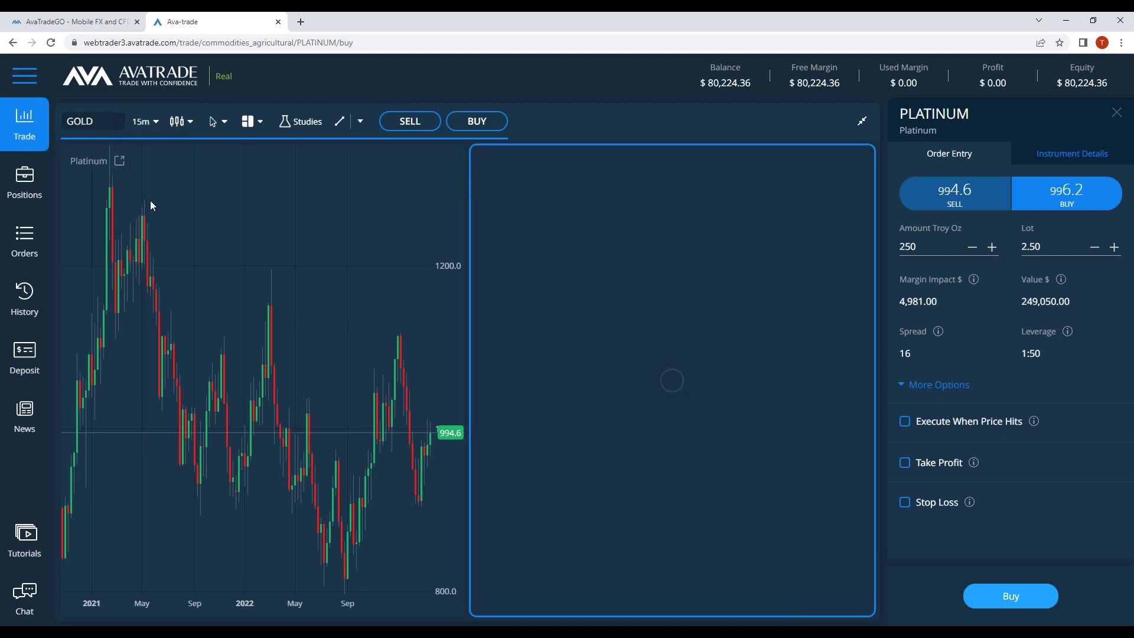
click(221, 218)
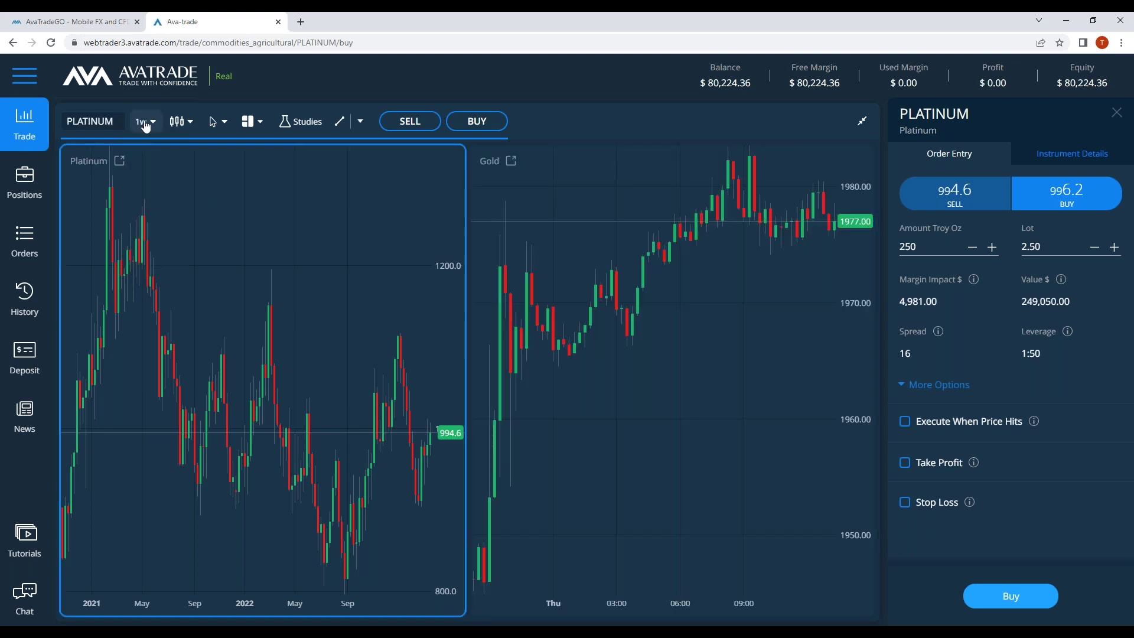
click(146, 121)
click(152, 199)
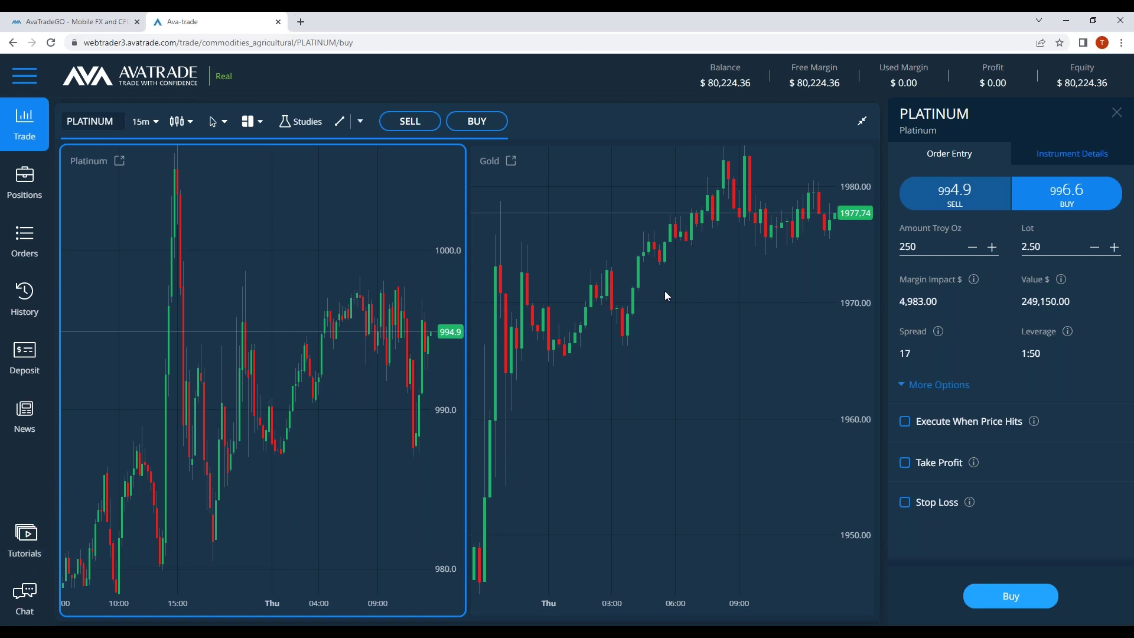
Change the Platinum chart's timeframe to 1w, followed by 1d.
click(145, 121)
scroll(151, 248, down, 3)
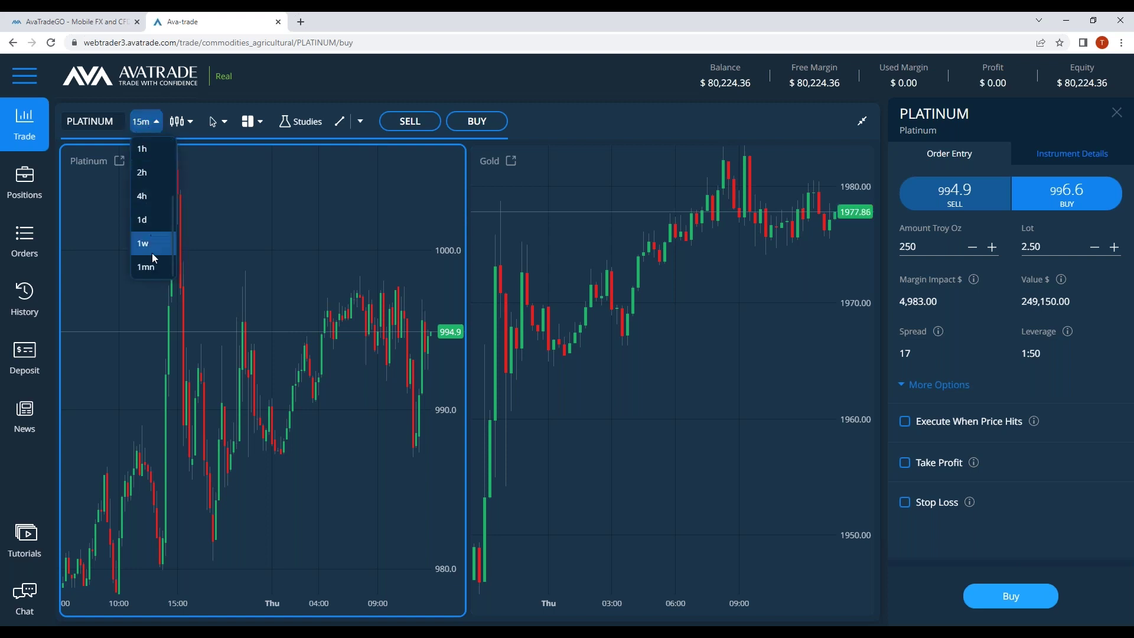
click(149, 243)
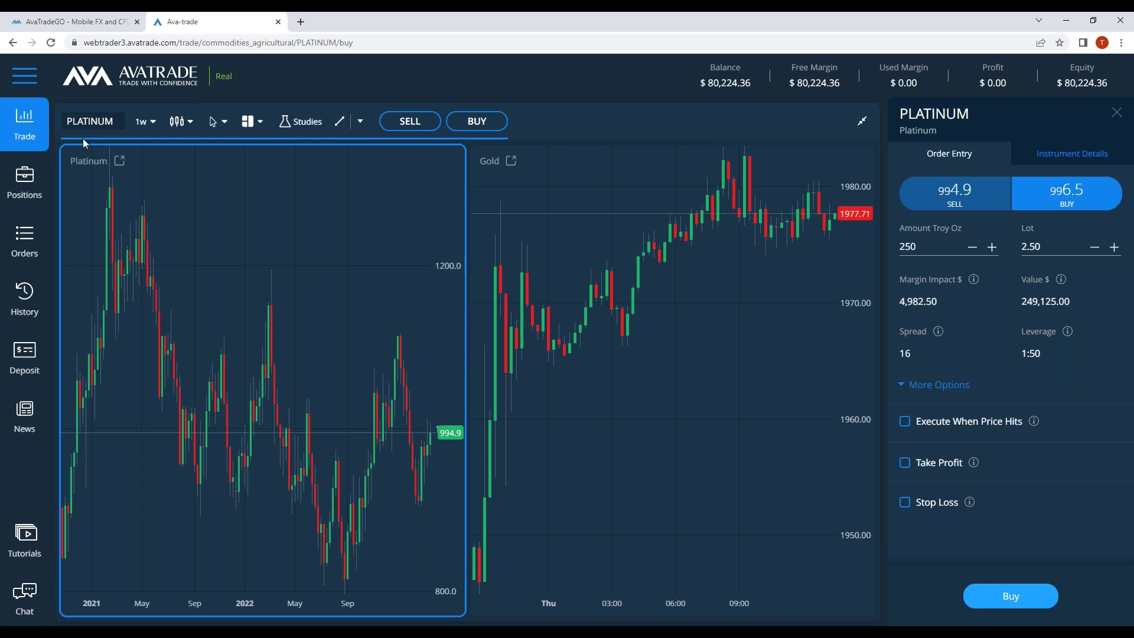
click(142, 126)
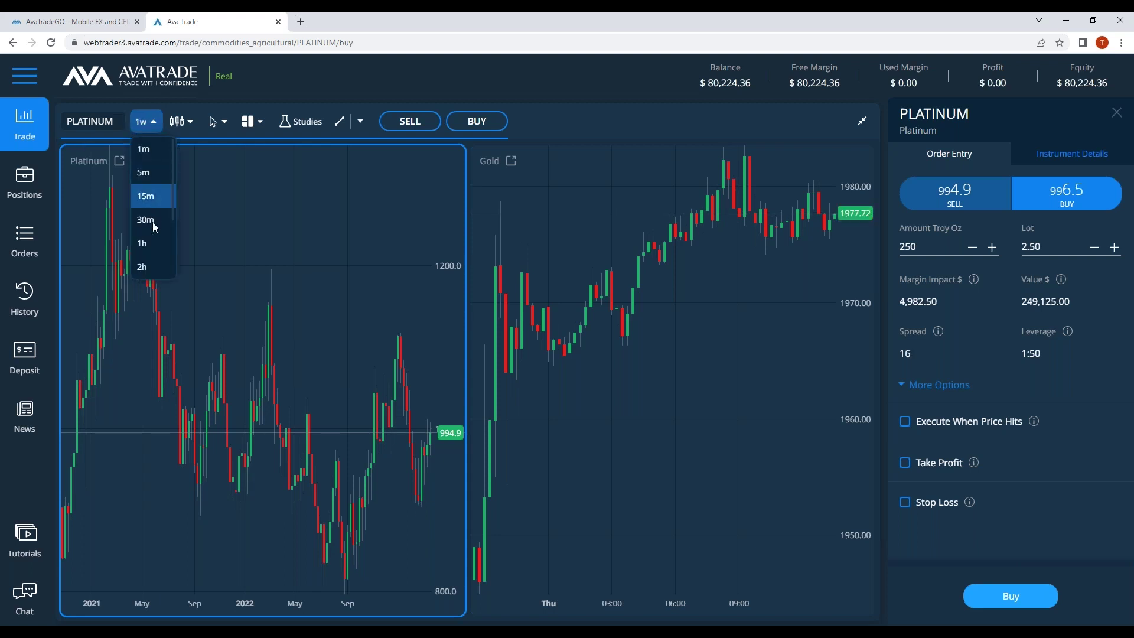
scroll(150, 246, down, 2)
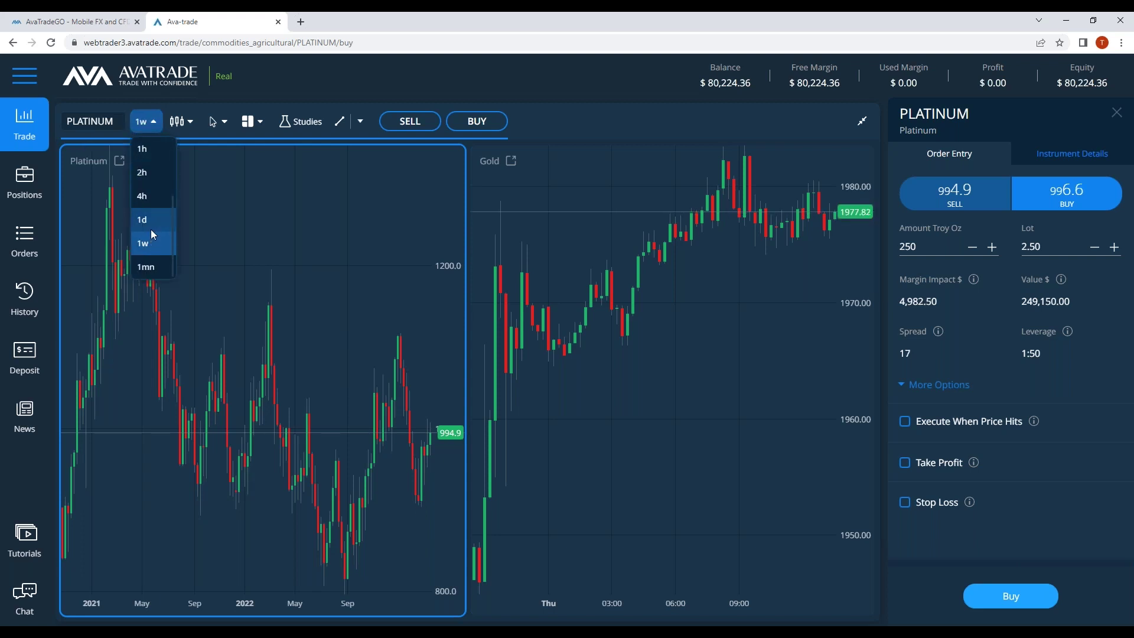
click(151, 230)
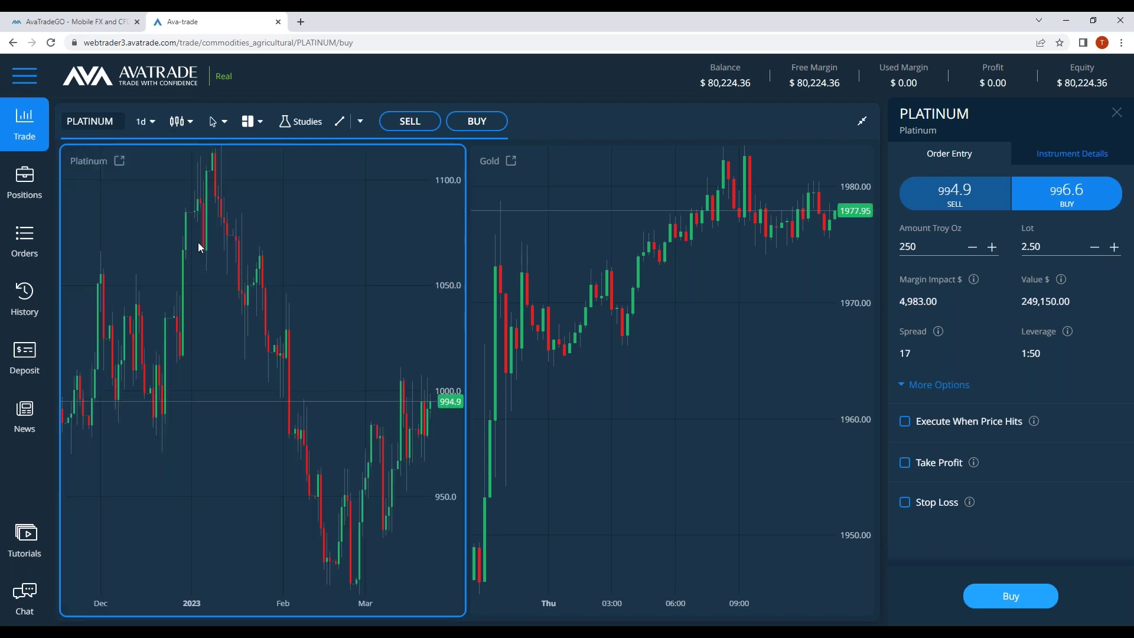
Set the timeframe of the Gold chart and the Platinum chart to 4h.
click(626, 358)
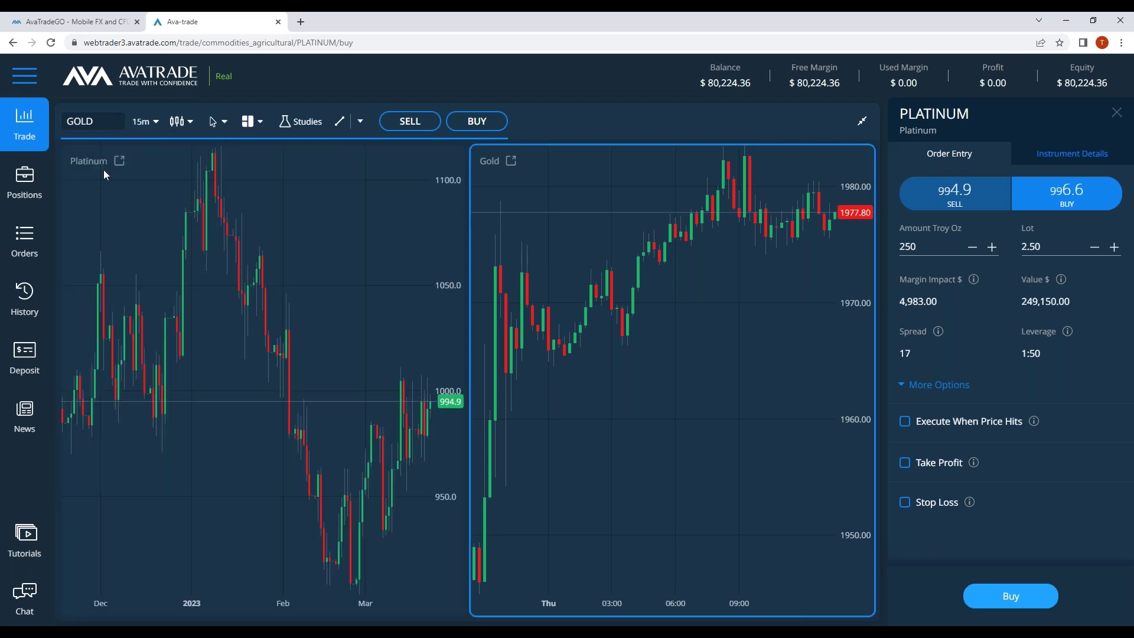
click(141, 124)
scroll(151, 225, down, 1)
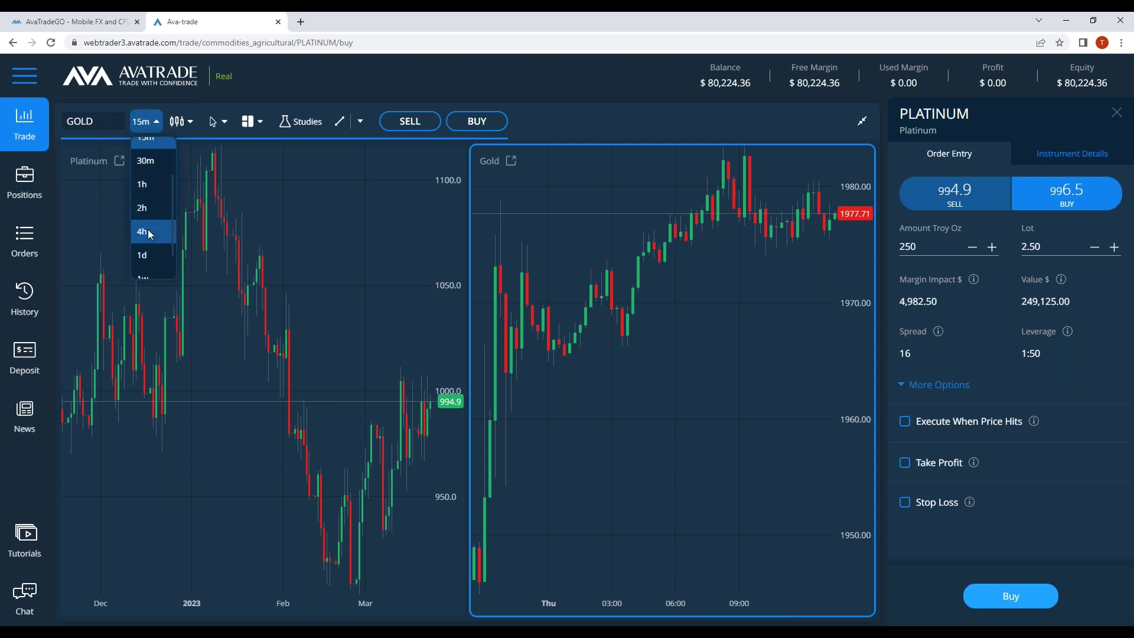
click(149, 234)
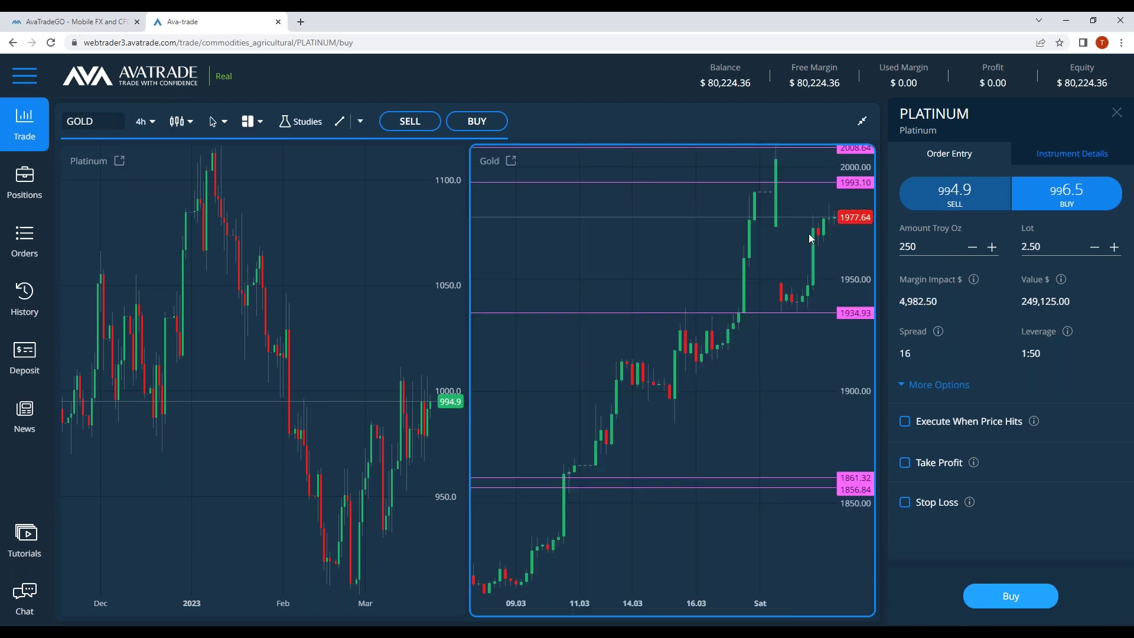
click(149, 201)
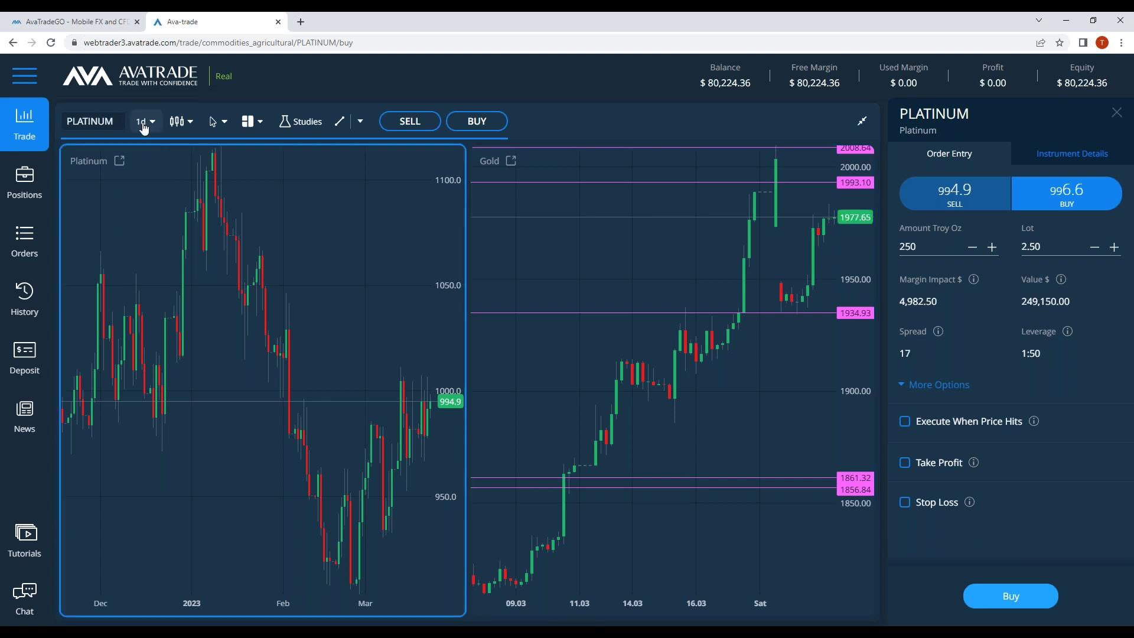
click(142, 121)
scroll(147, 204, down, 3)
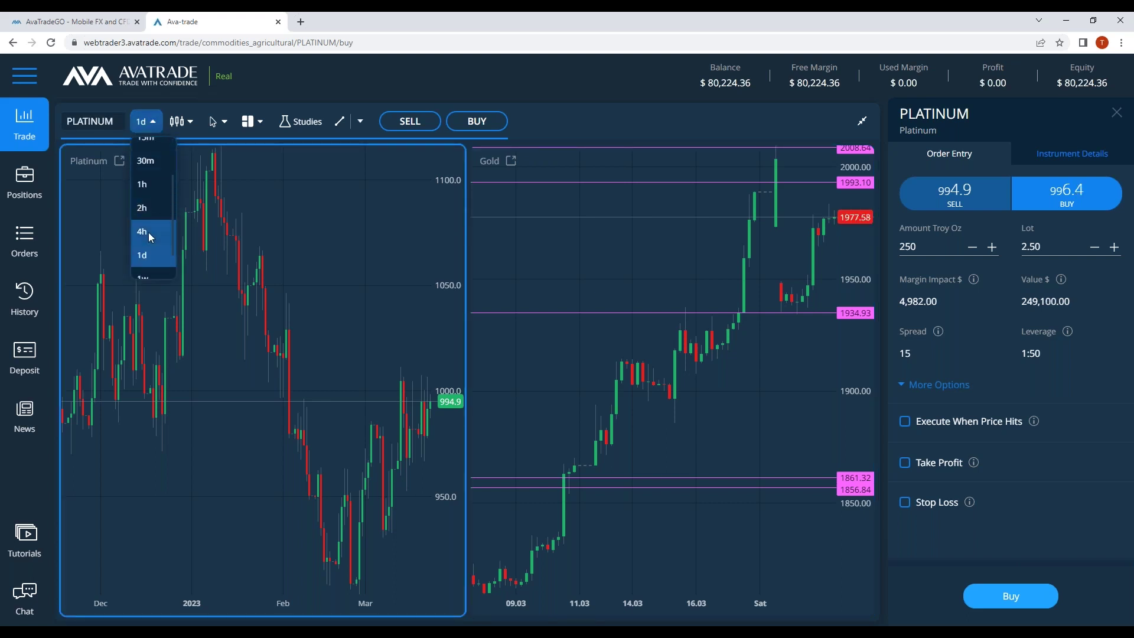
click(147, 232)
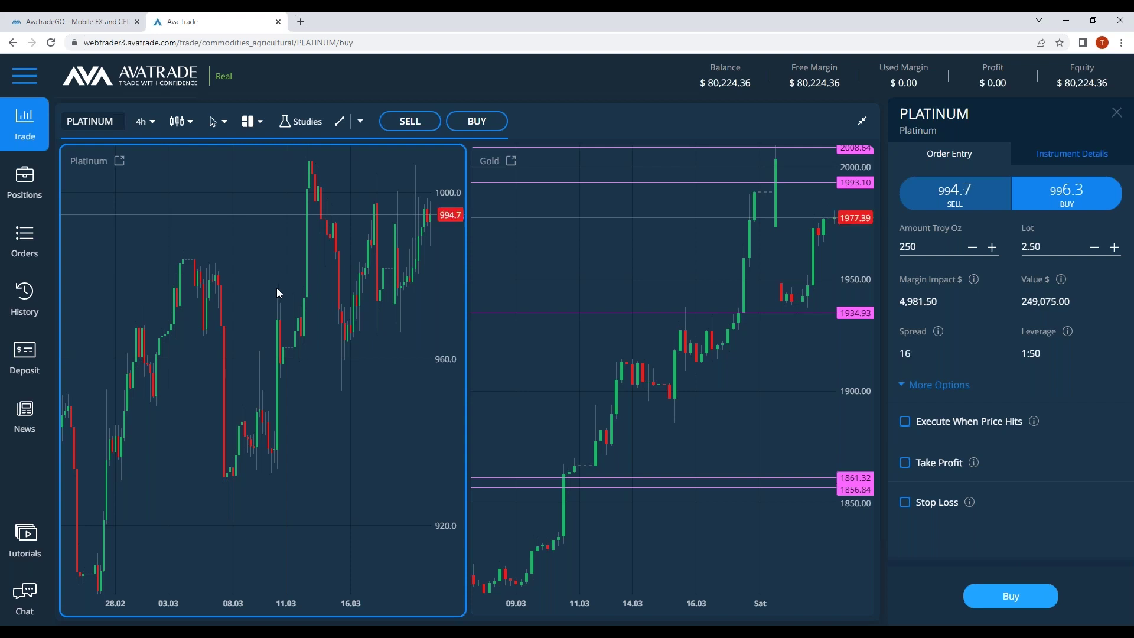
Draw a horizontal Price Line on the Platinum chart at about 985.2.
click(345, 127)
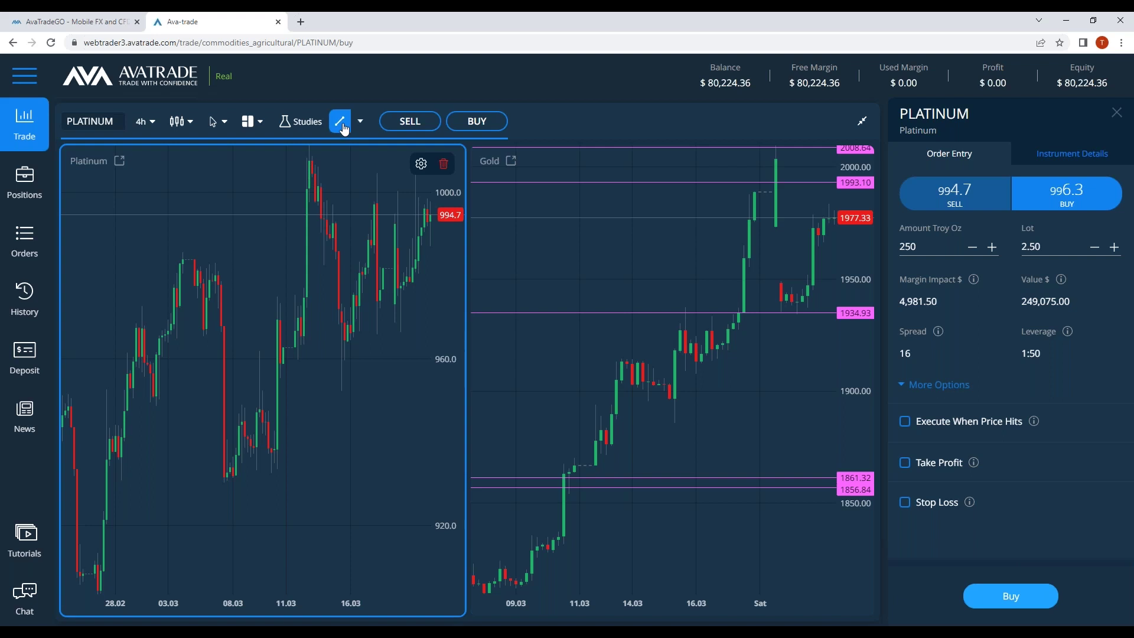
click(361, 125)
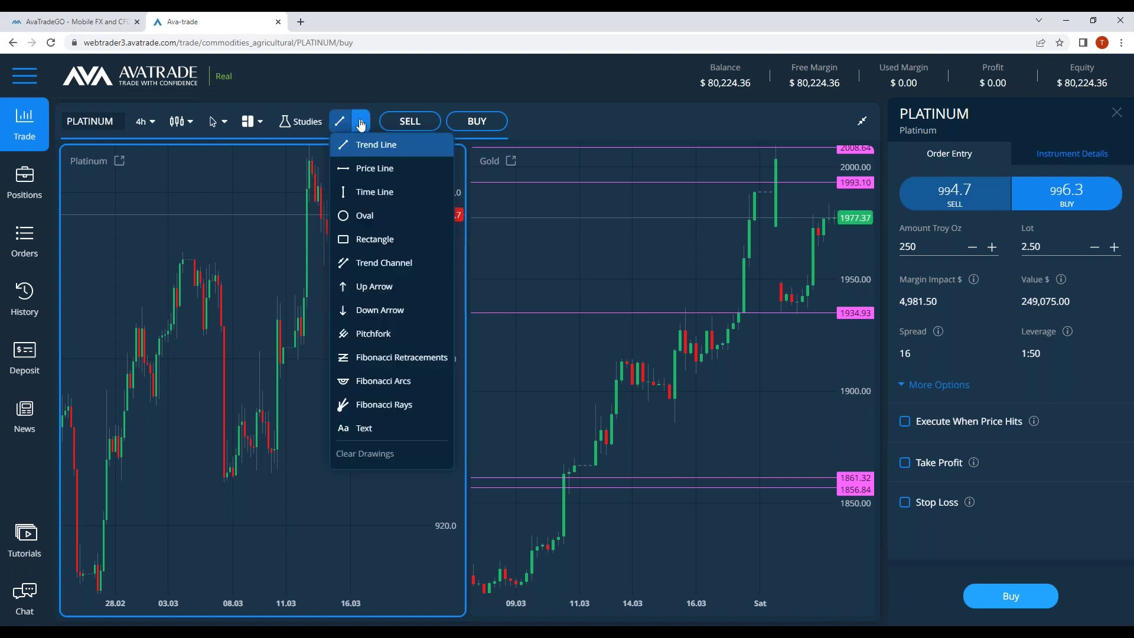
click(382, 170)
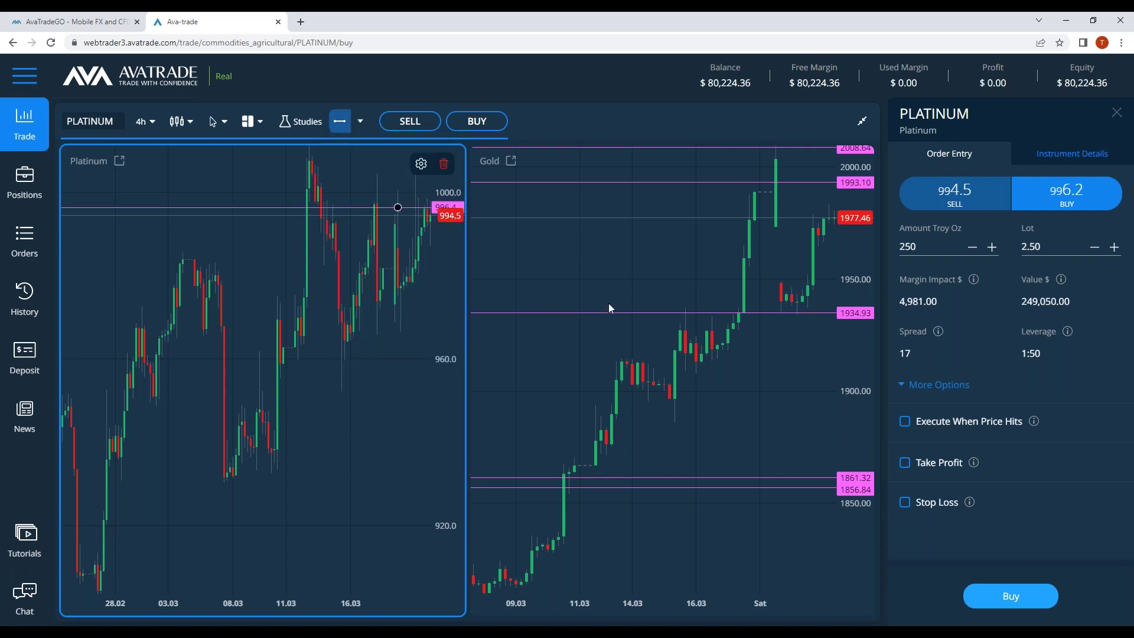
click(381, 256)
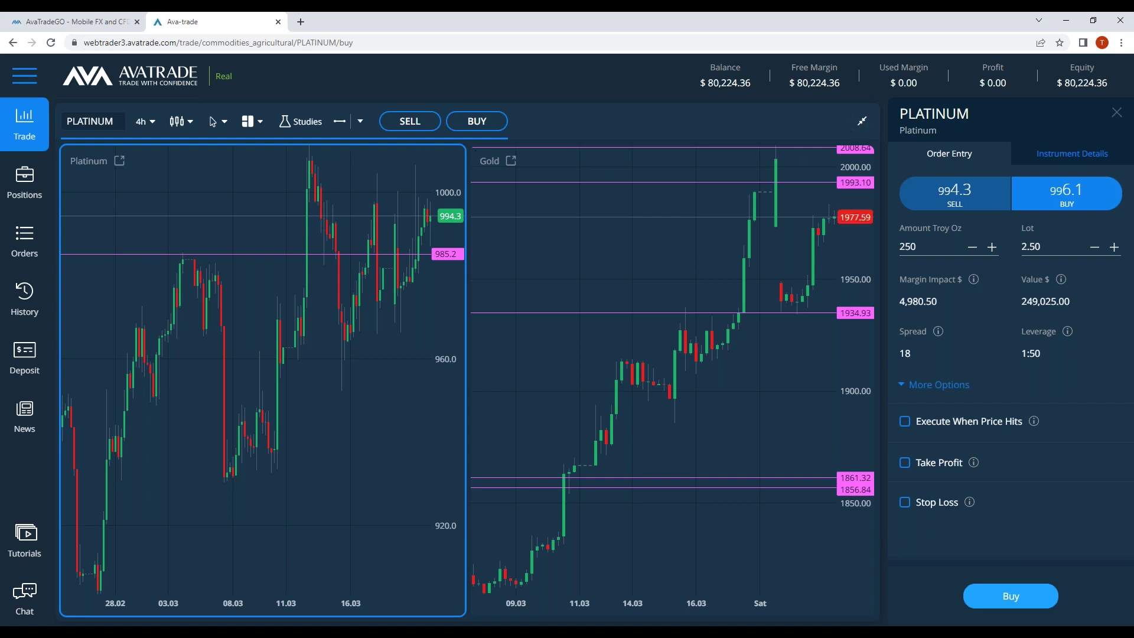
Switch from the side-by-side layout to a single chart and load the Gold commodity instrument in it.
click(600, 228)
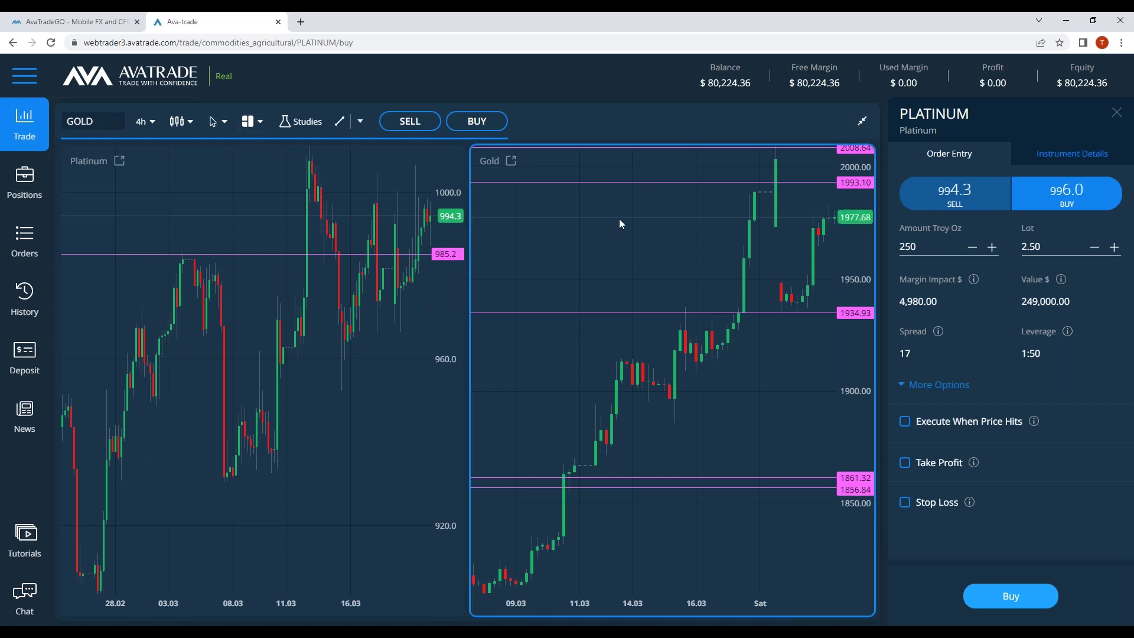
click(253, 127)
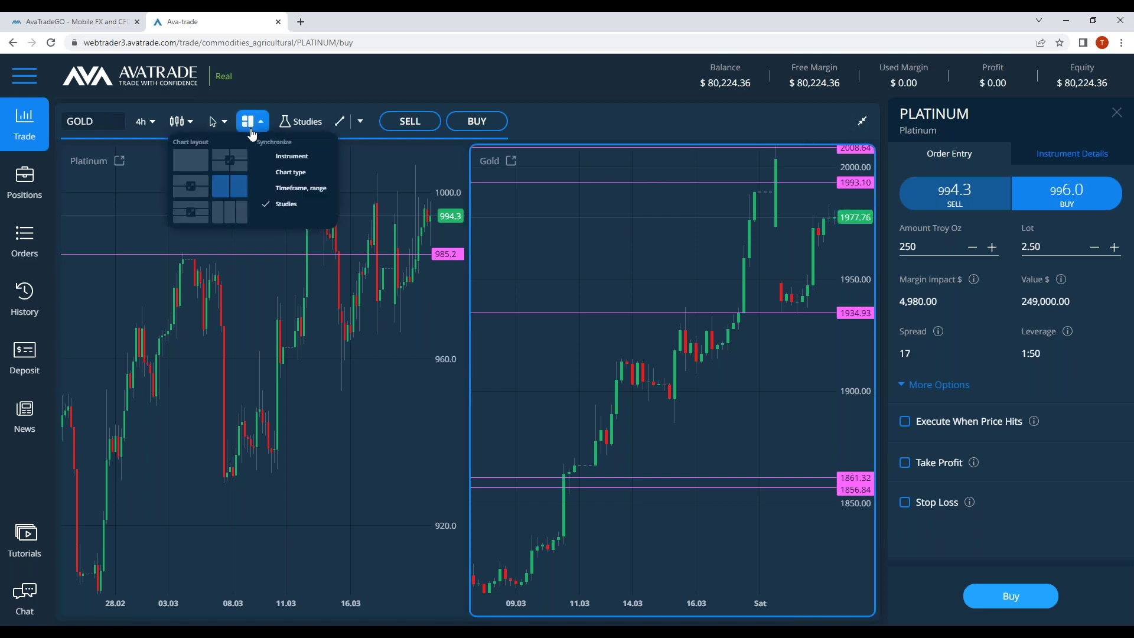
click(189, 161)
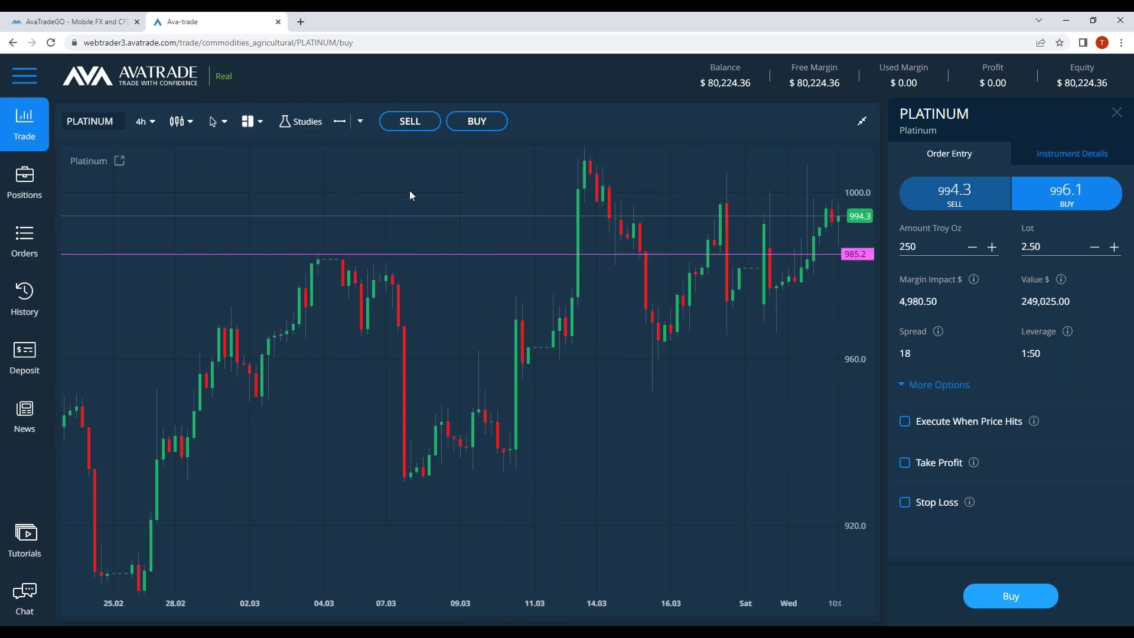
click(96, 121)
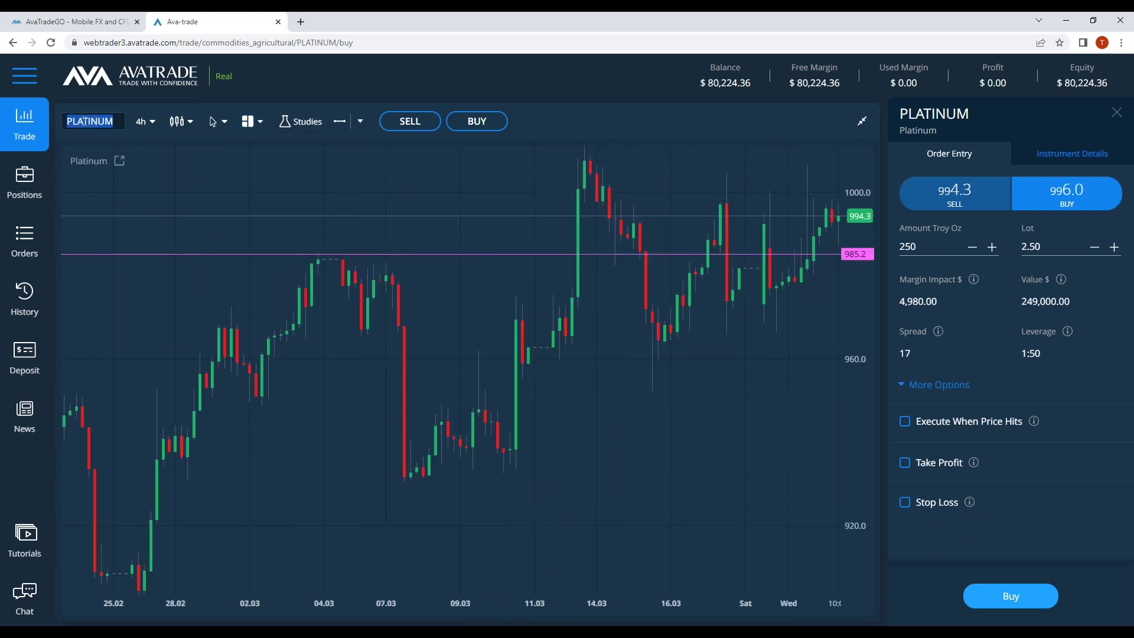
text(gold)
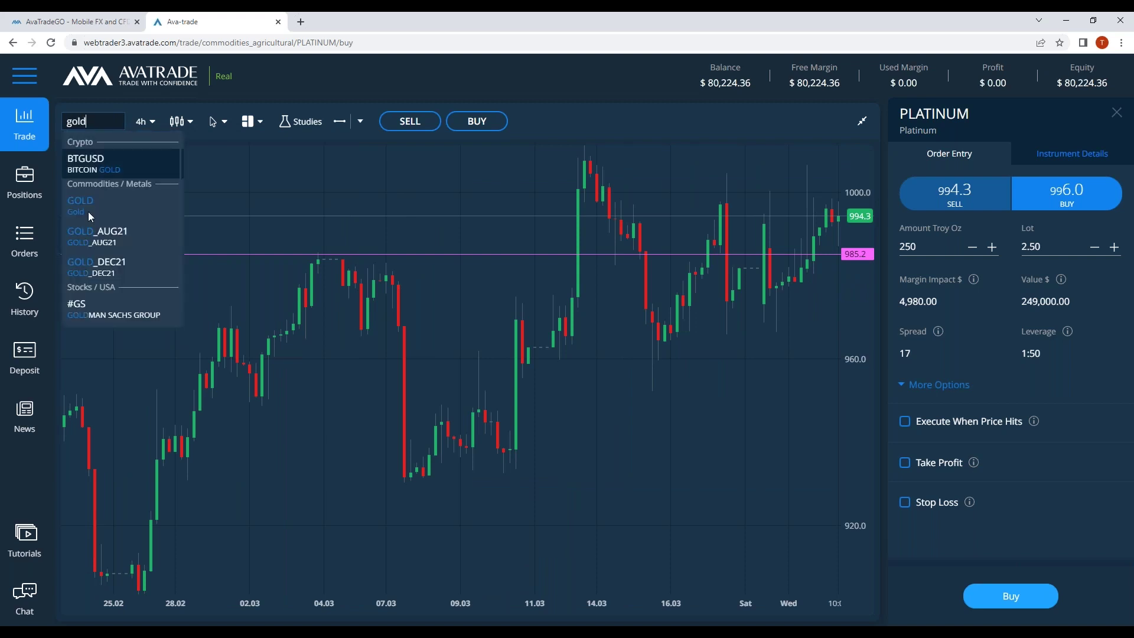
click(75, 200)
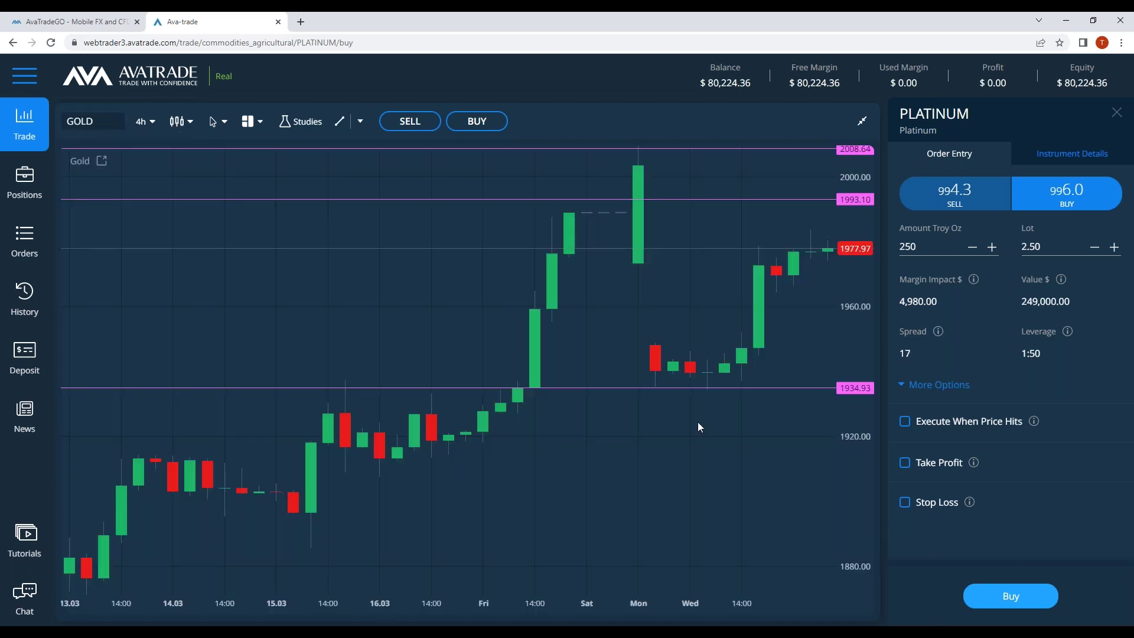
Set the Gold chart's timeframe to 1w and examine the marked price levels across its multi-year history.
click(144, 121)
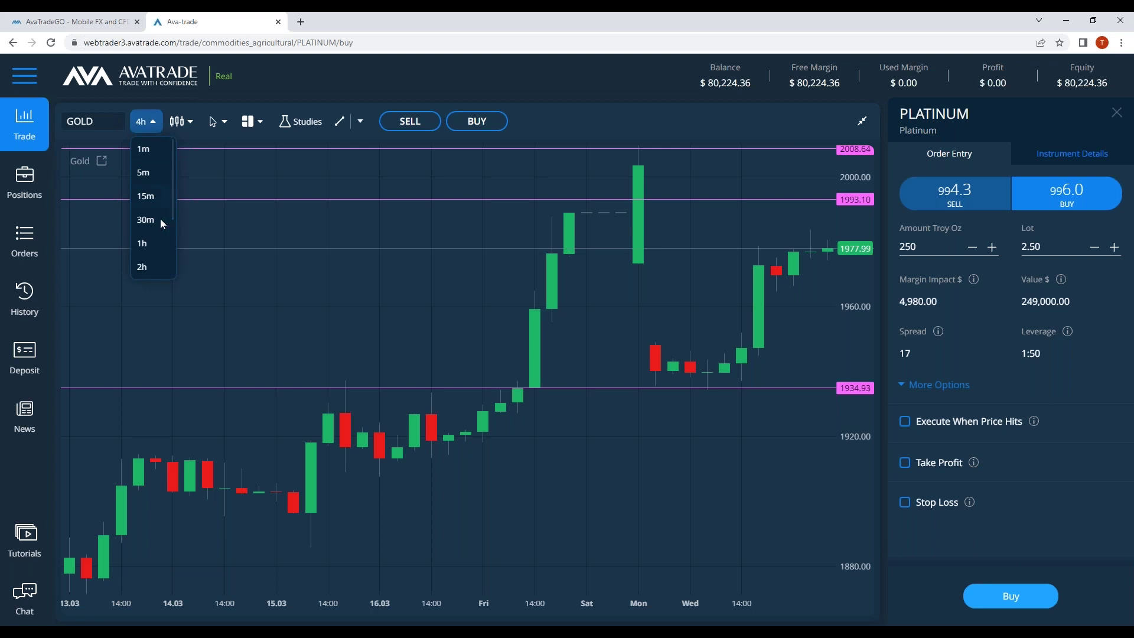
scroll(159, 231, down, 2)
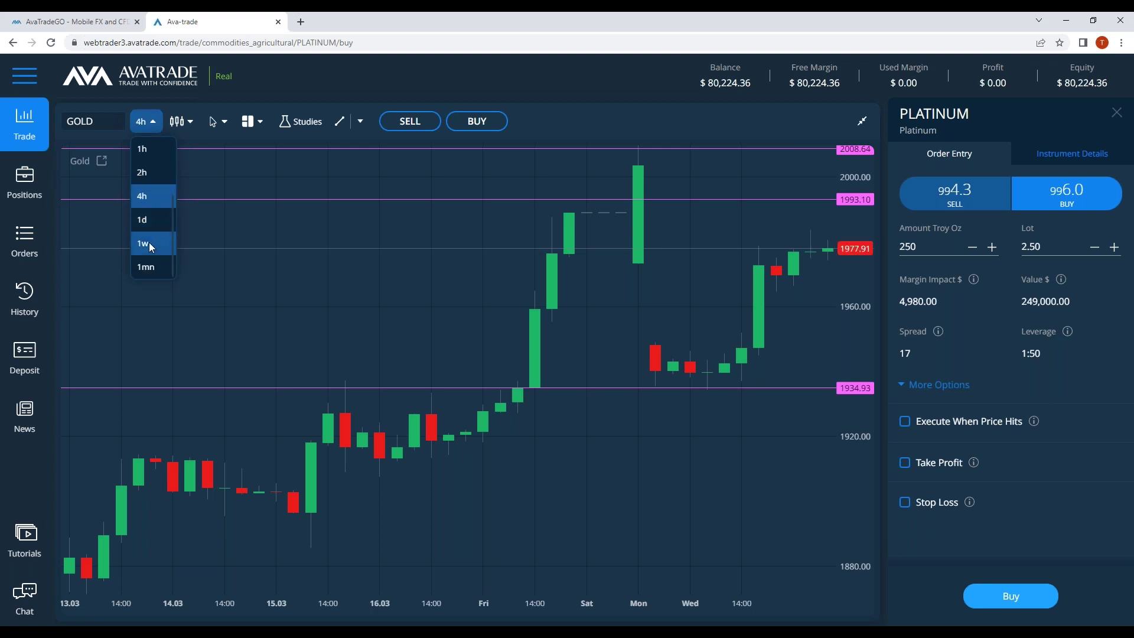
click(149, 243)
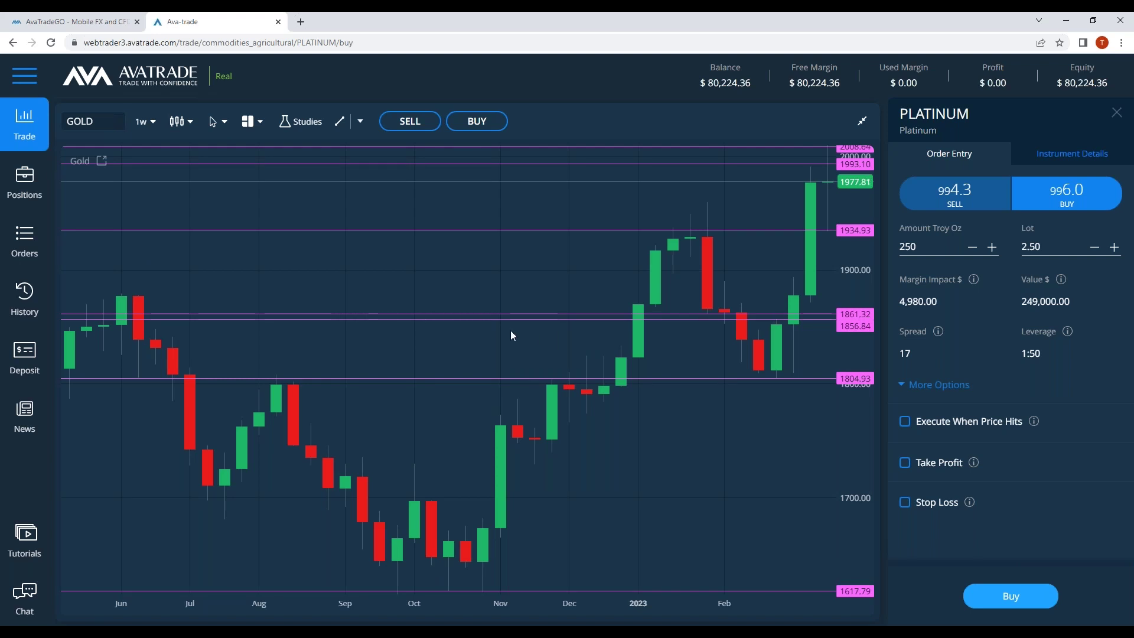
scroll(511, 331, down, 5)
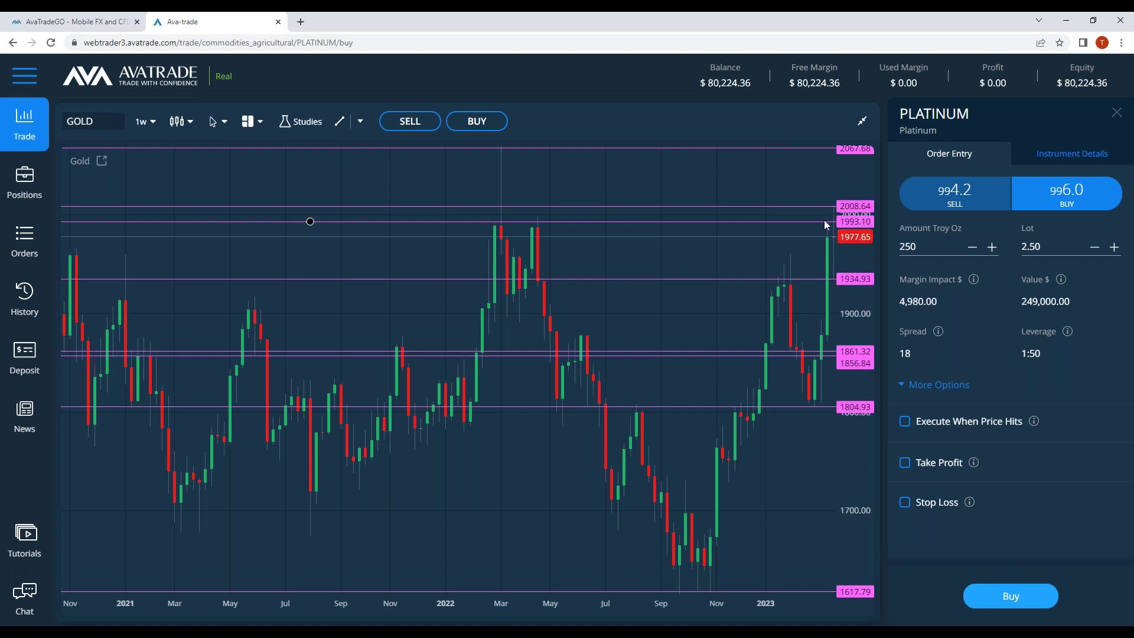
scroll(731, 228, down, 4)
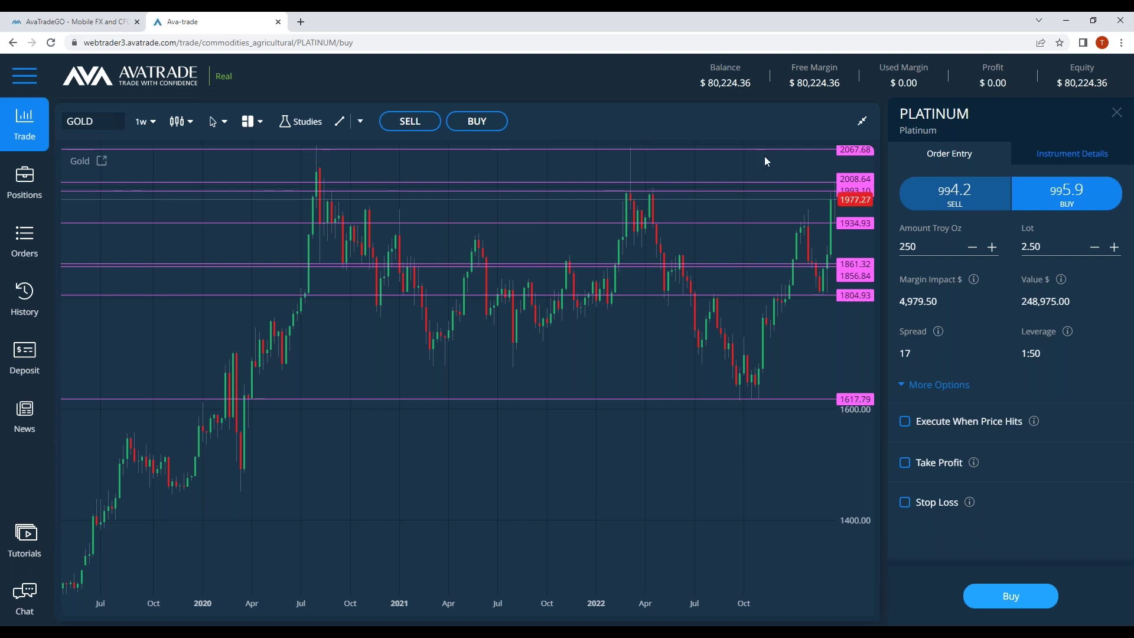
scroll(791, 248, up, 5)
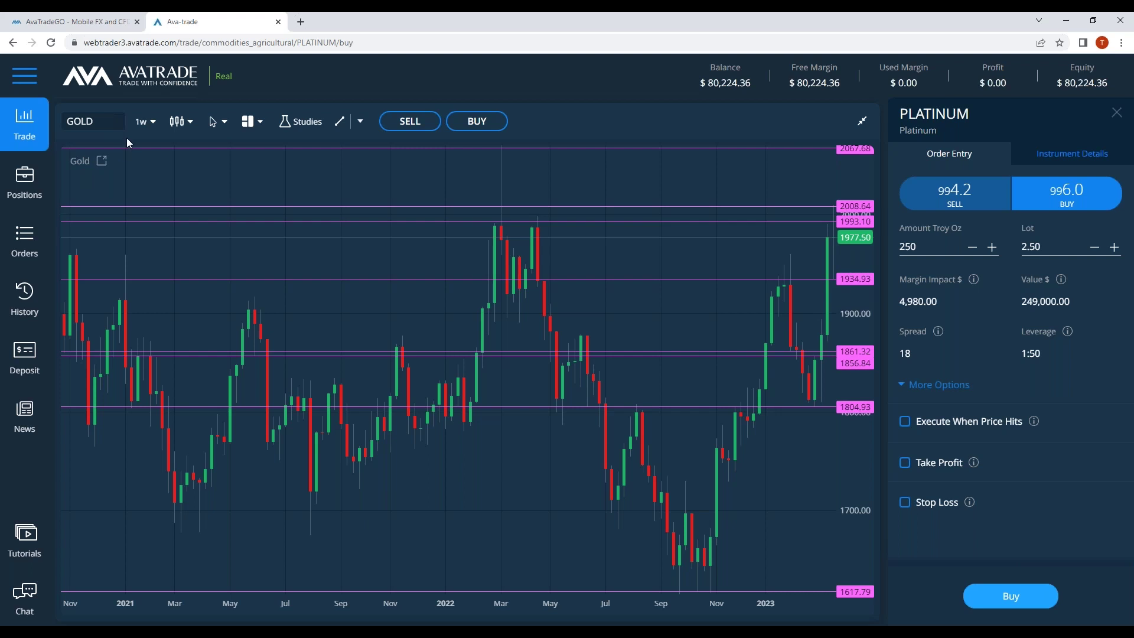
Set the Gold chart's timeframe to 1h and show more of its price history around the marked levels.
click(143, 122)
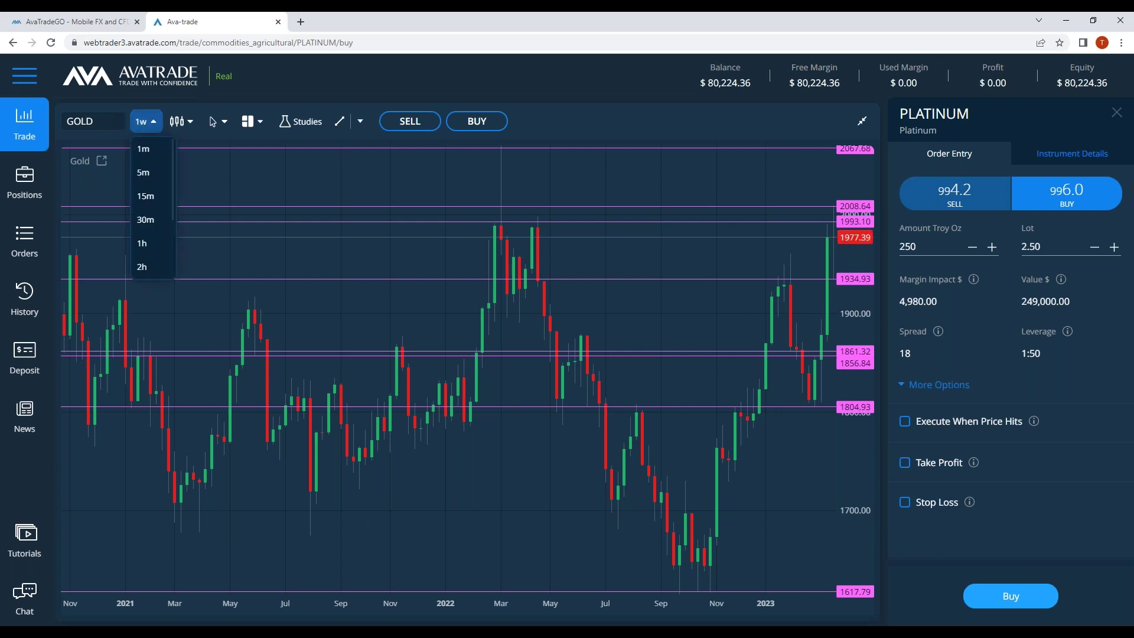
click(145, 251)
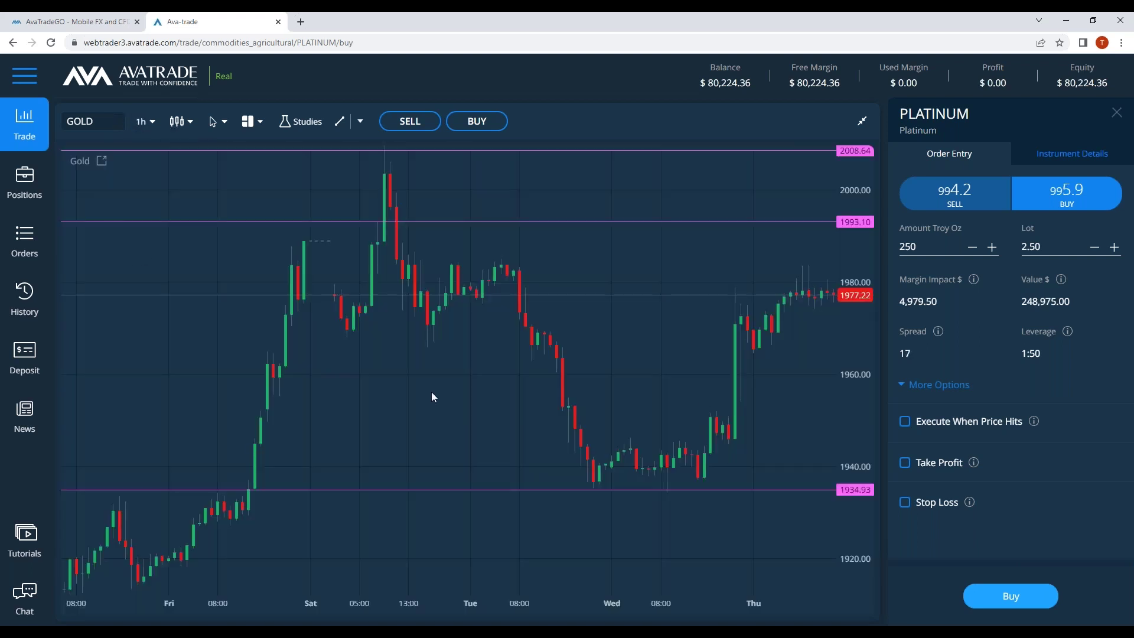
scroll(755, 455, down, 2)
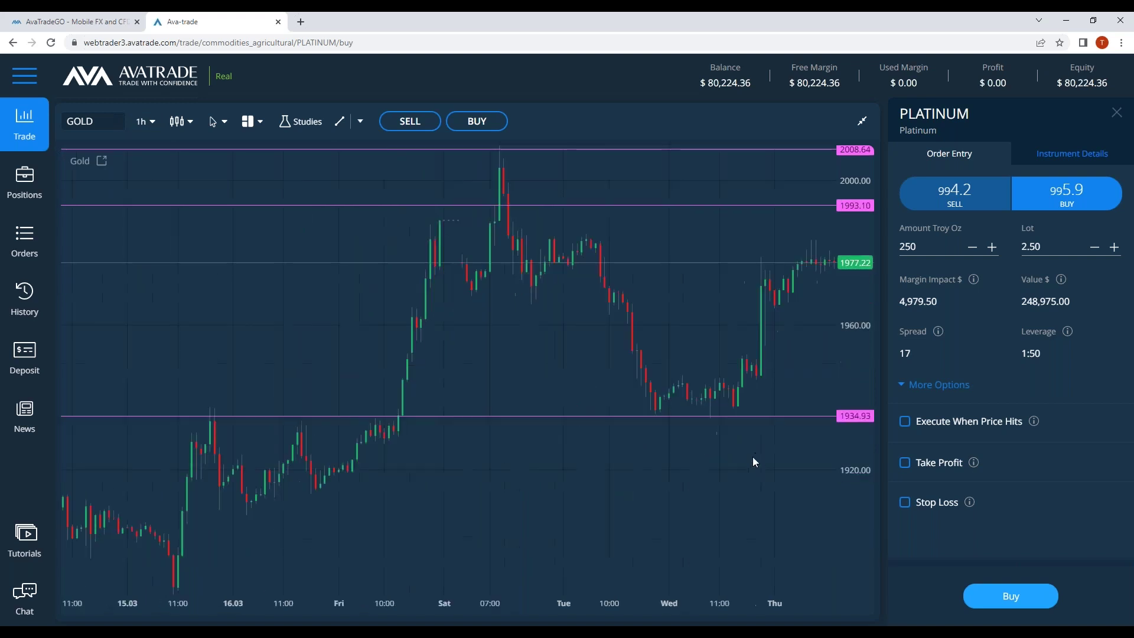
scroll(753, 456, down, 2)
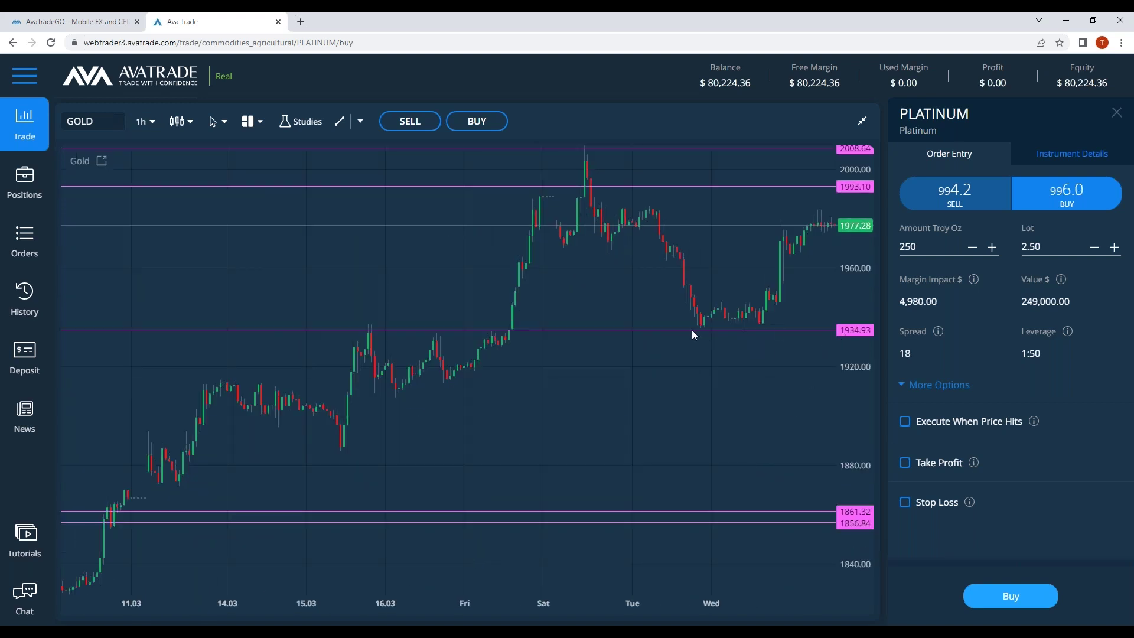
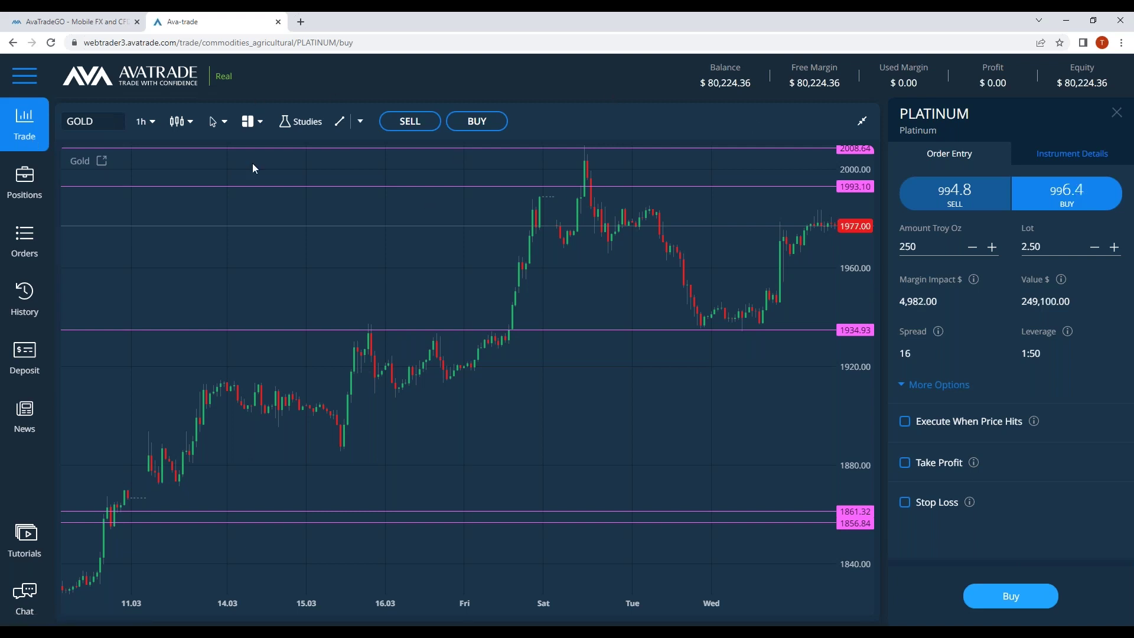
Start a buy order for Gold with AvaProtect enabled and the lot size set to 1.
click(480, 125)
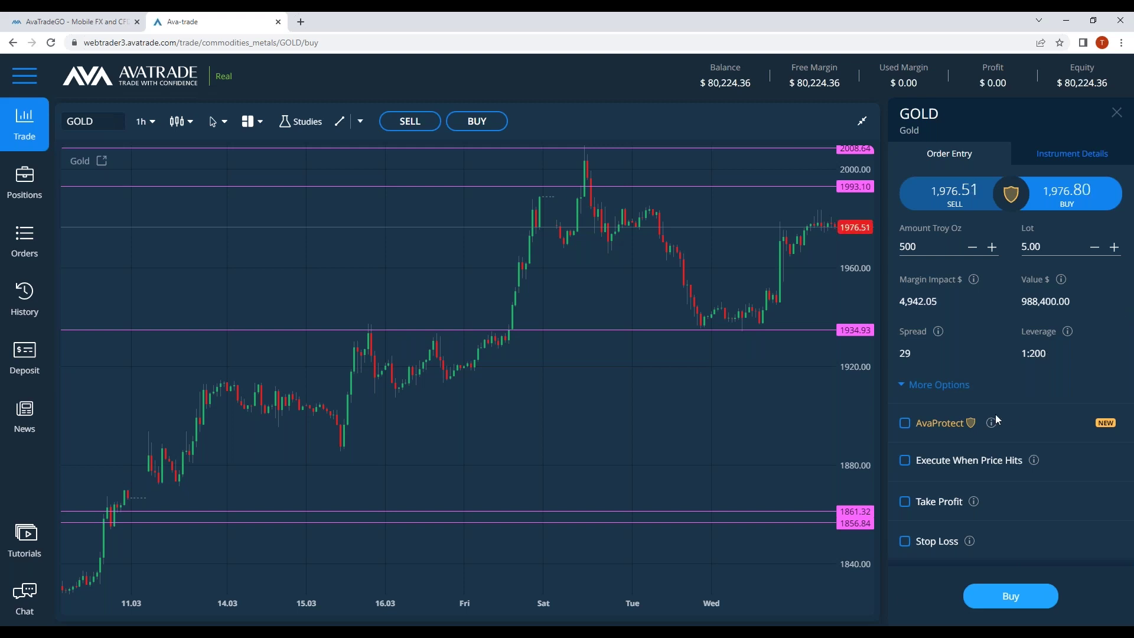
click(906, 424)
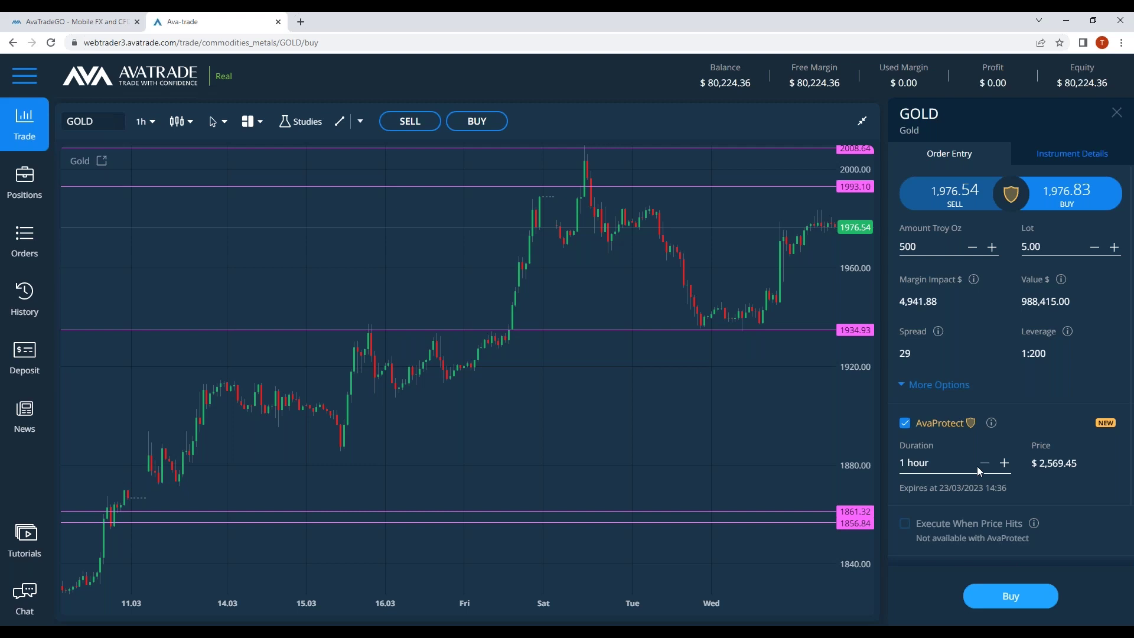
click(1039, 247)
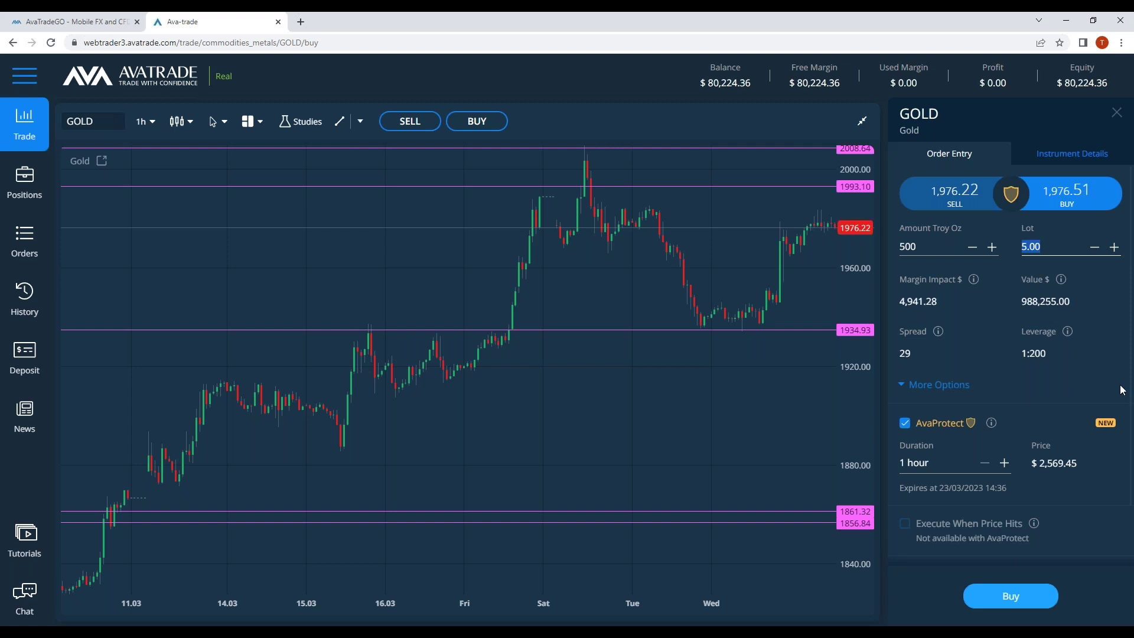
text(1)
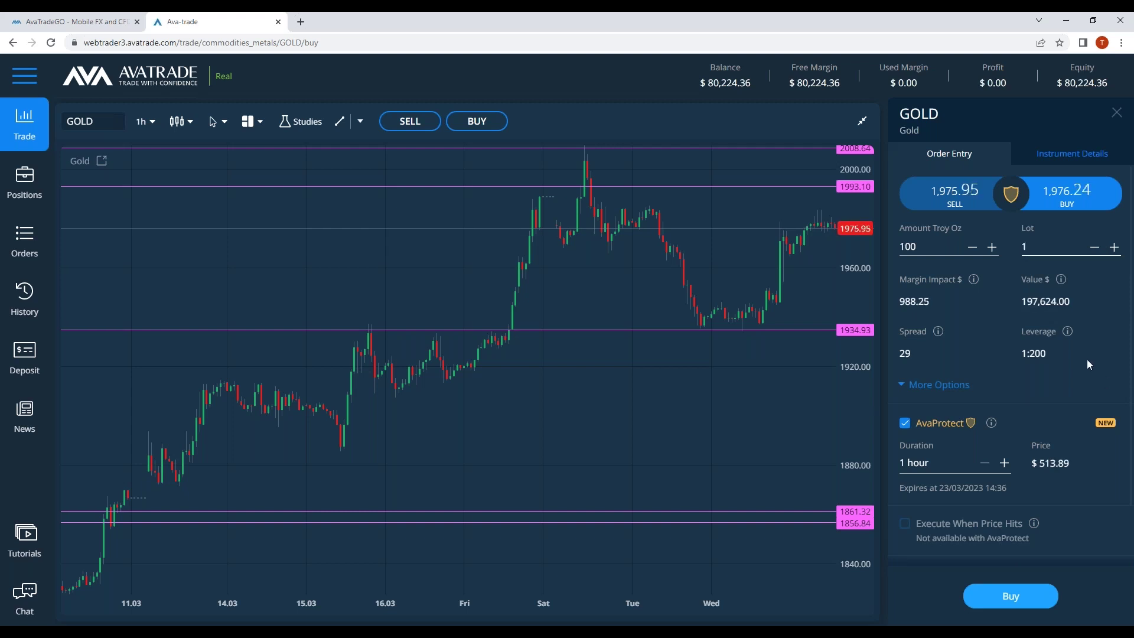
click(1087, 359)
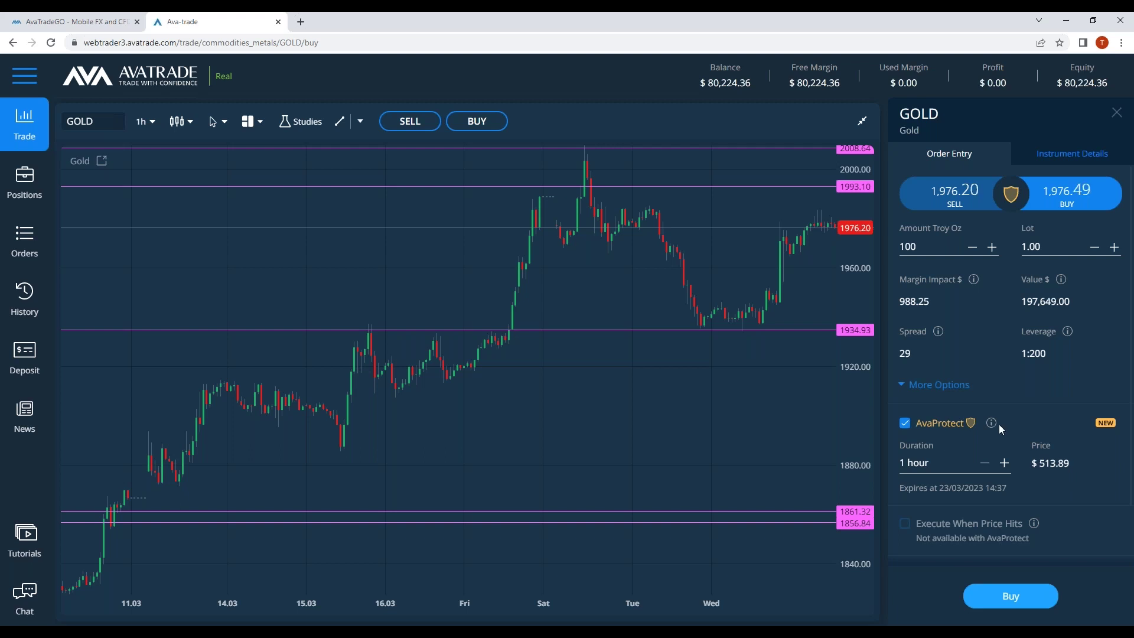
Extend the AvaProtect duration to 2 days and reduce the Gold order's lot size to 0.4.
click(1005, 463)
click(1005, 463)
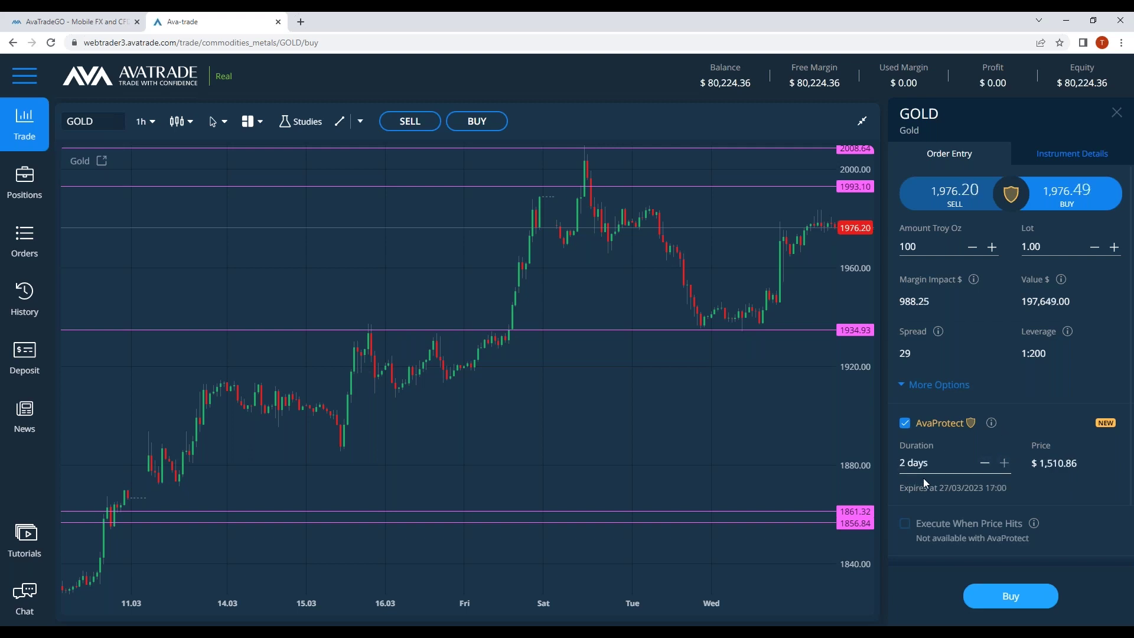
click(1036, 246)
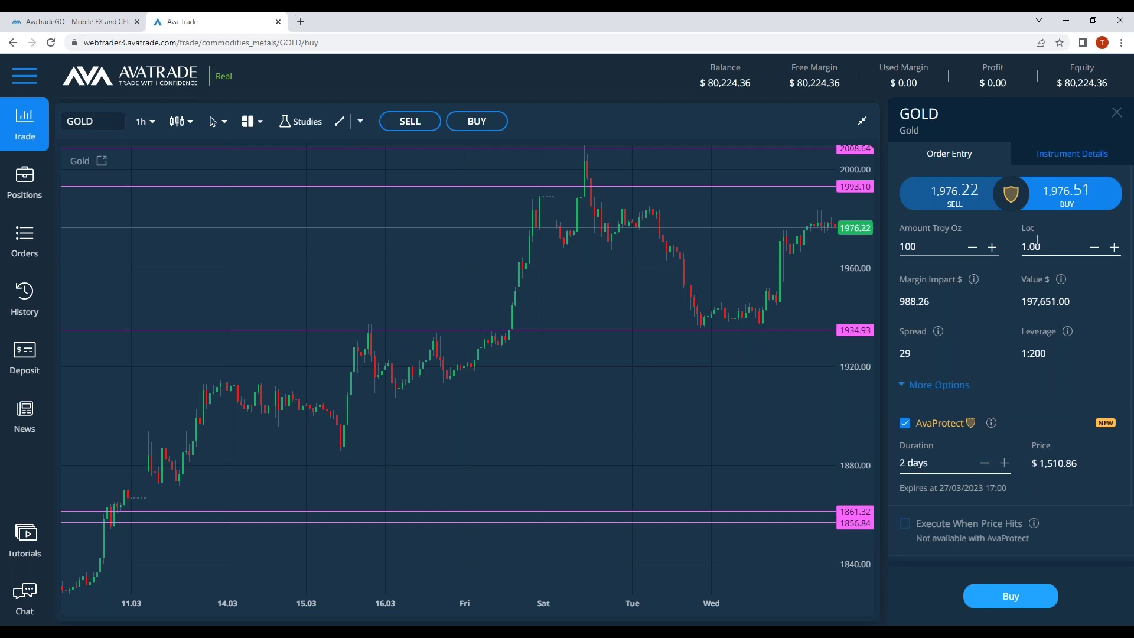
double_click(1034, 248)
text(0)
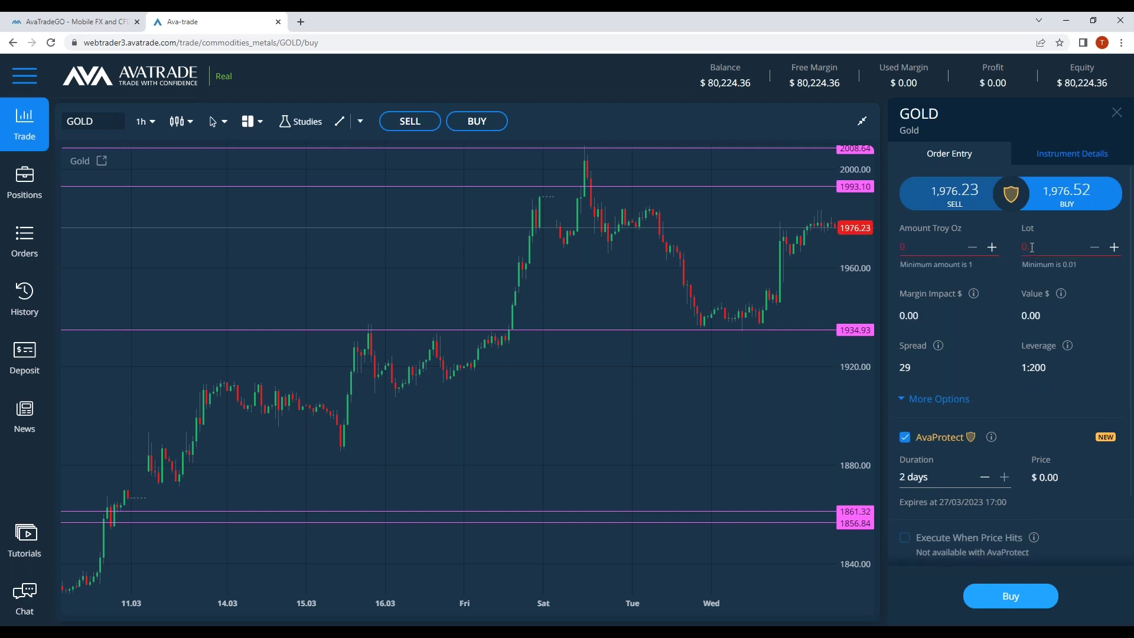
text(.4)
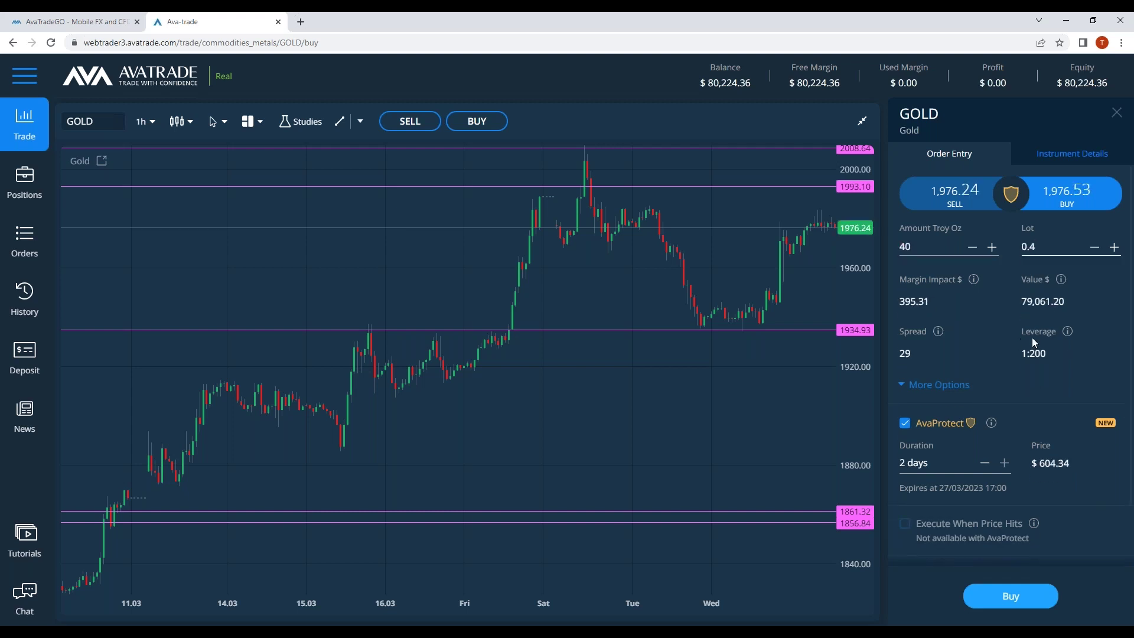
Compare the AvaProtect price for lot sizes 0.37, 0.35 and 0.34, ending with the lot size at 0.33.
key(BackSpace)
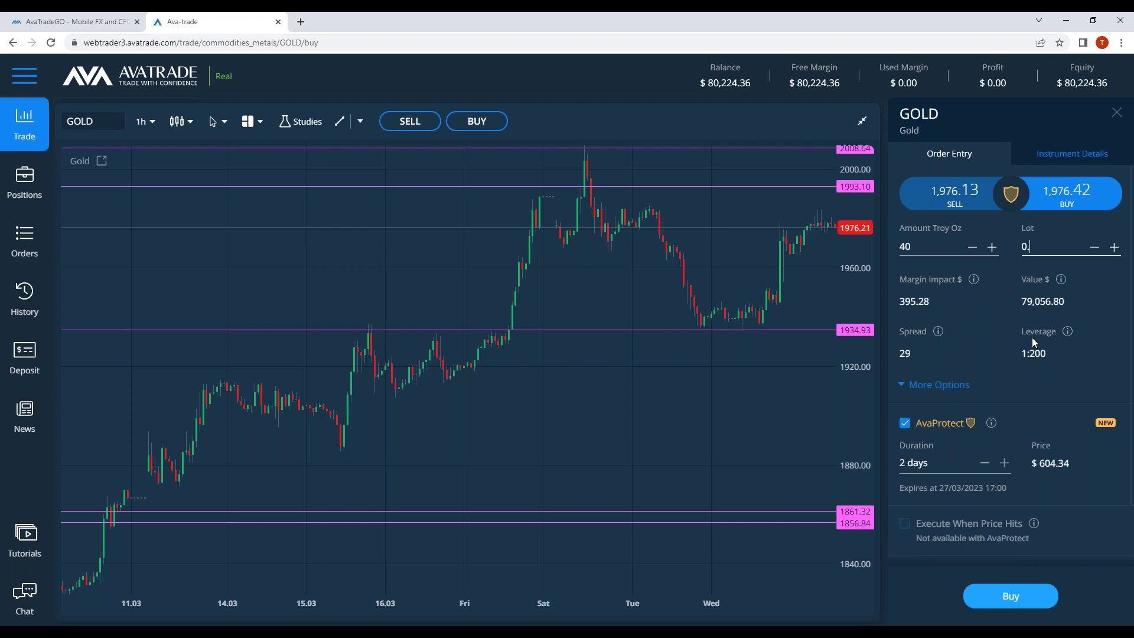
text(37)
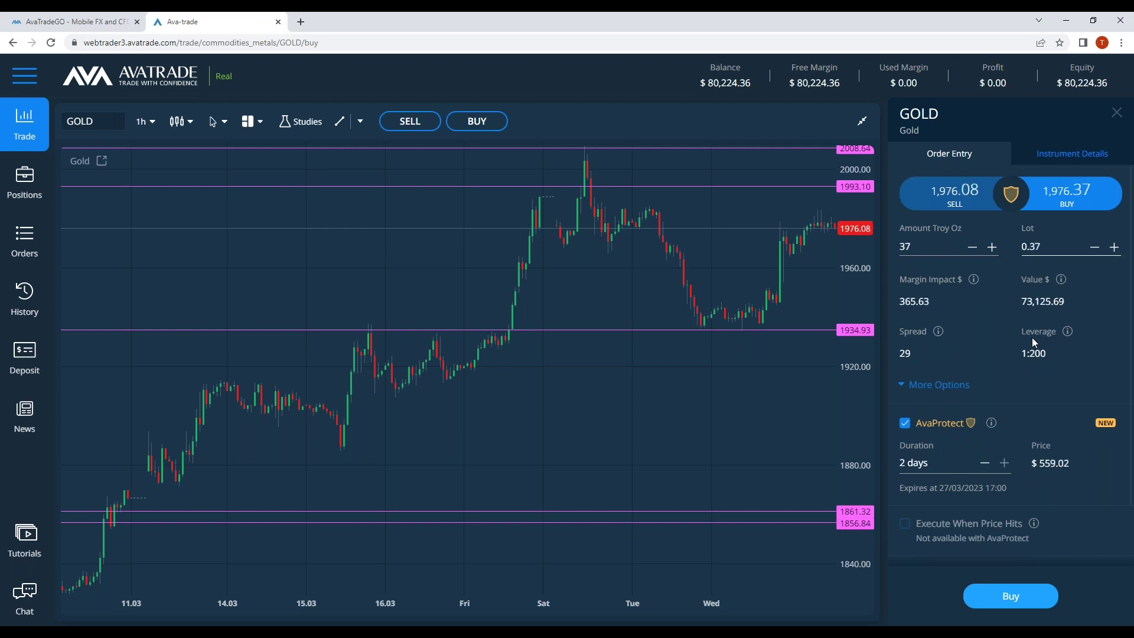
key(BackSpace)
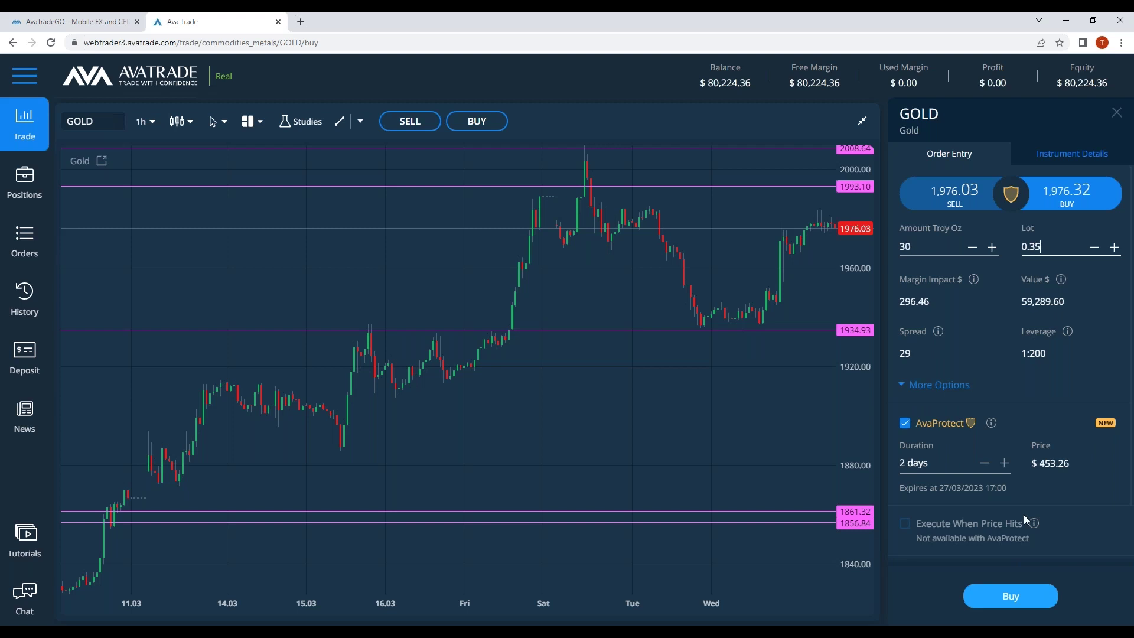
text(5)
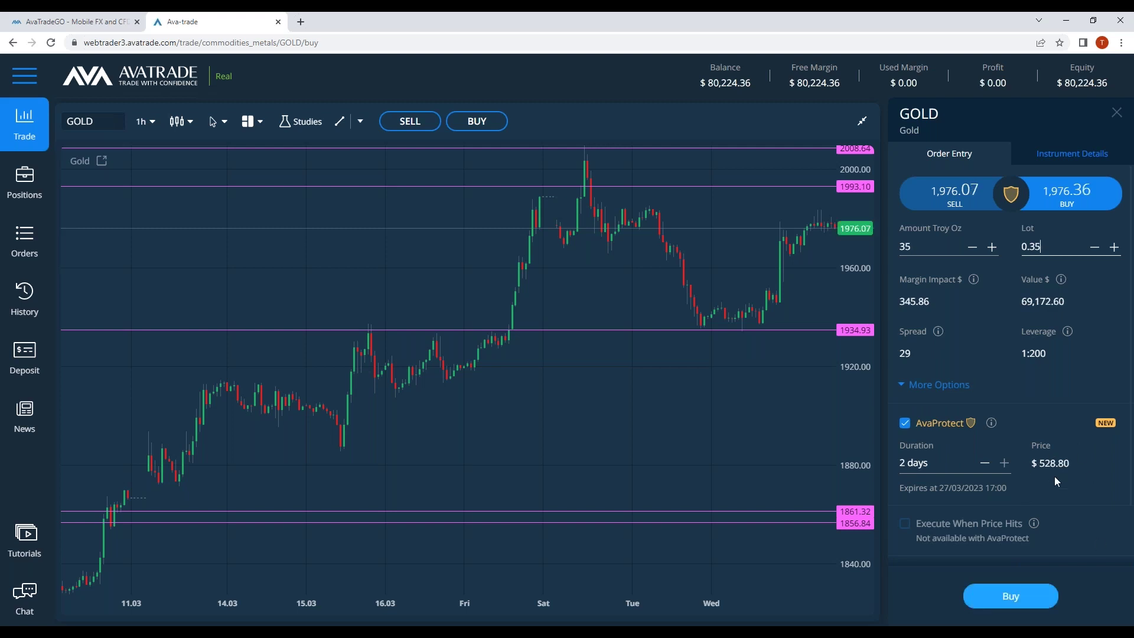
key(BackSpace)
text(4)
key(BackSpace)
text(3)
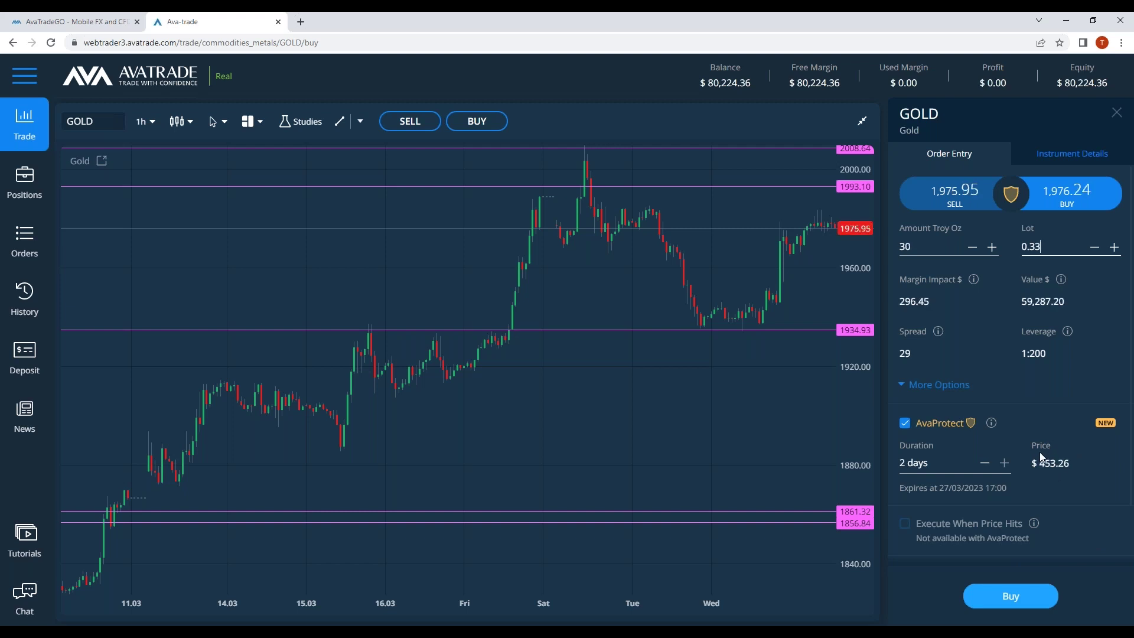